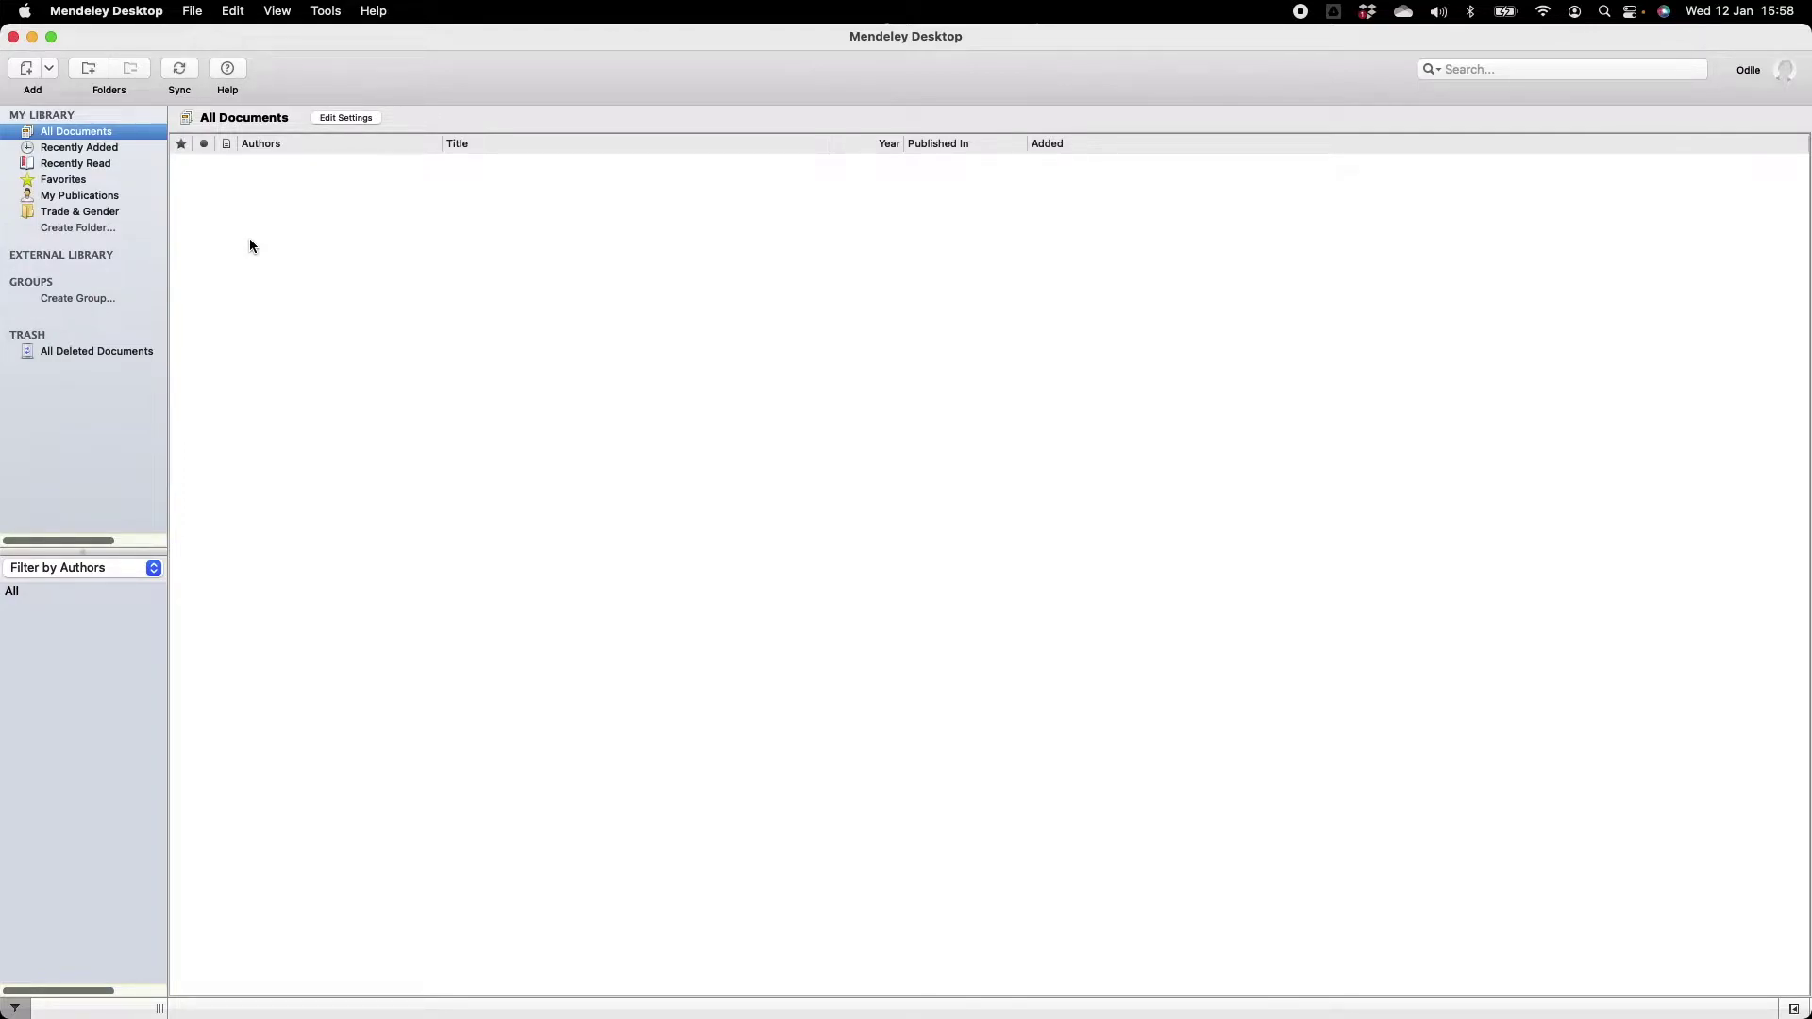
Import Article 1.pdf from the Mendeley Files folder using Add Files.
left_click(50, 70)
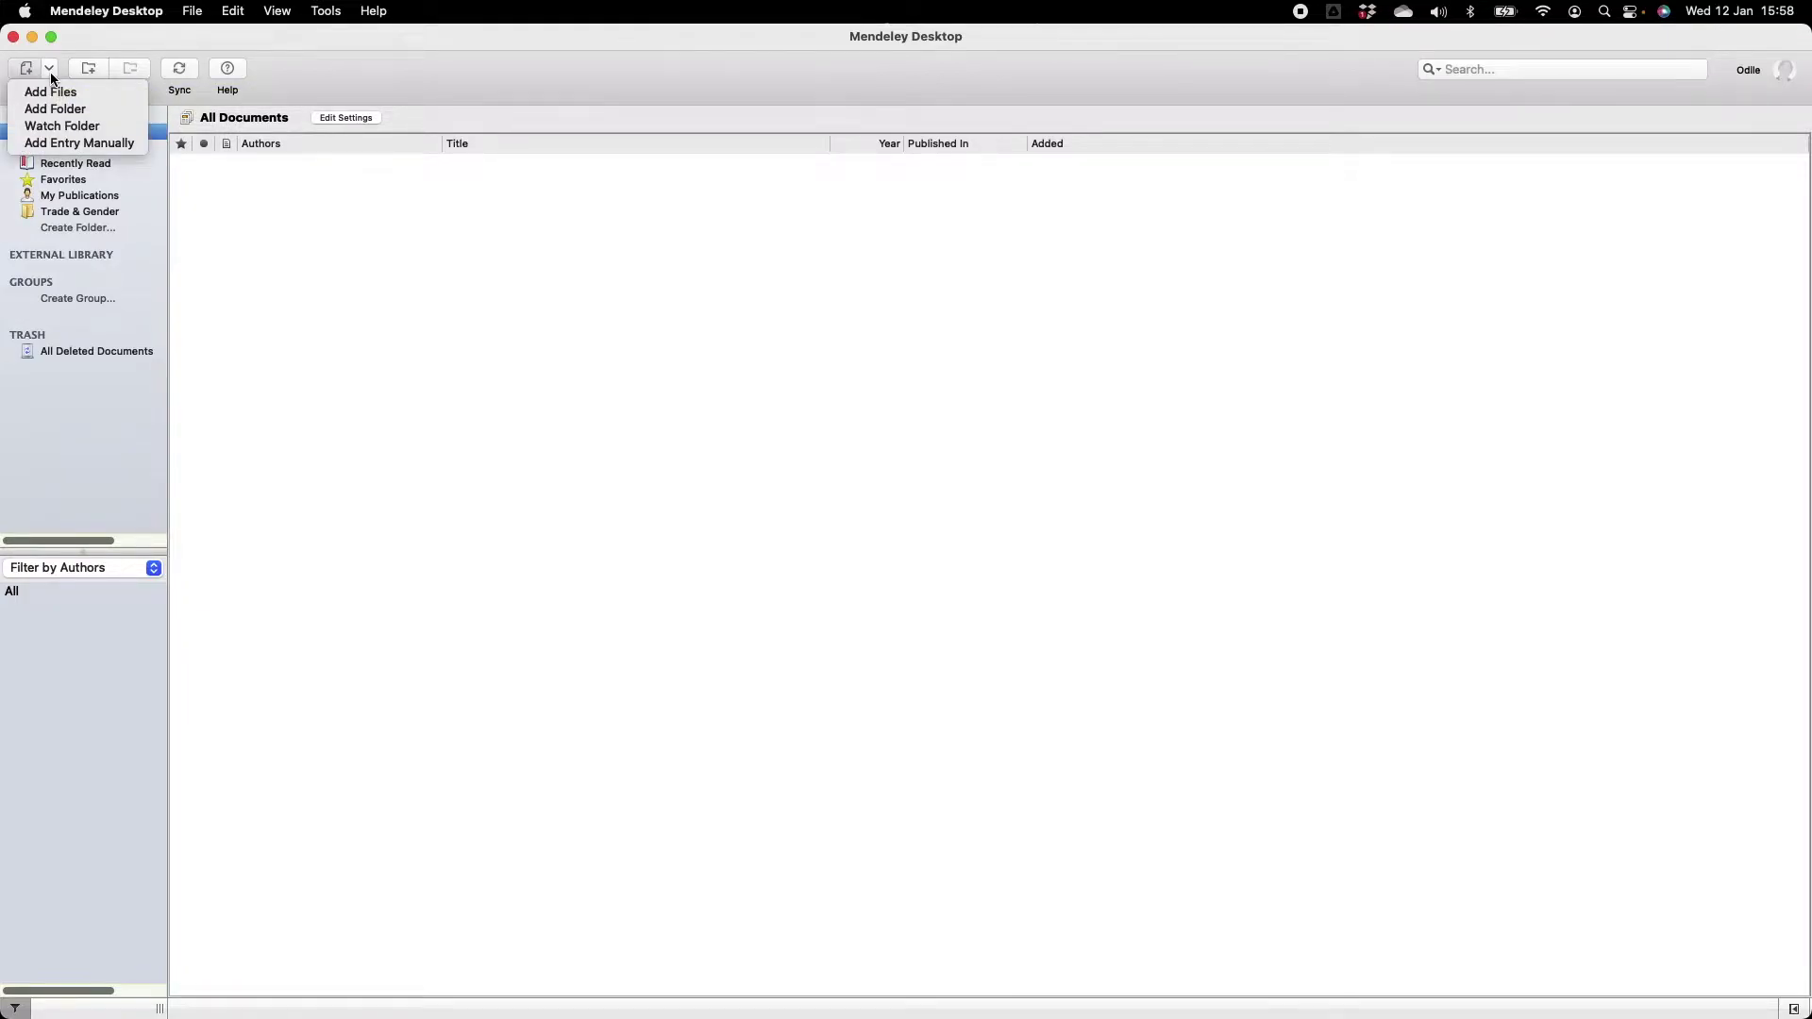
left_click(51, 74)
left_click(27, 75)
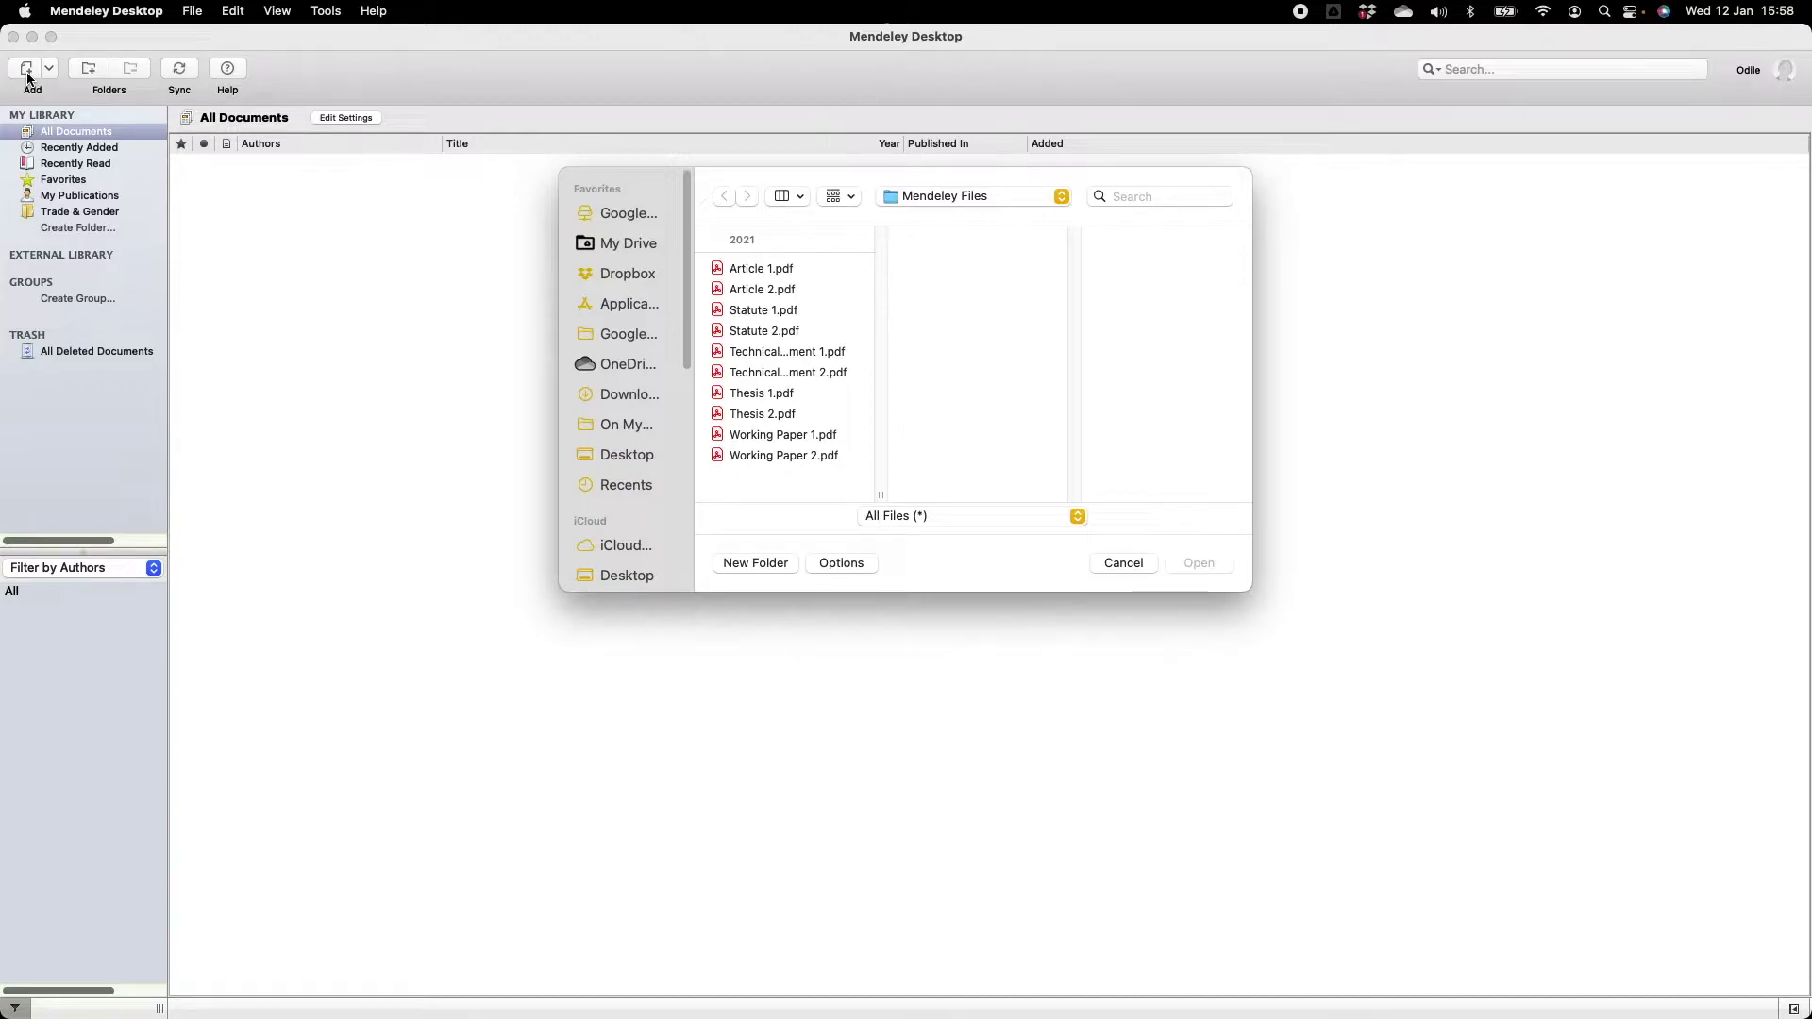
left_click(757, 269)
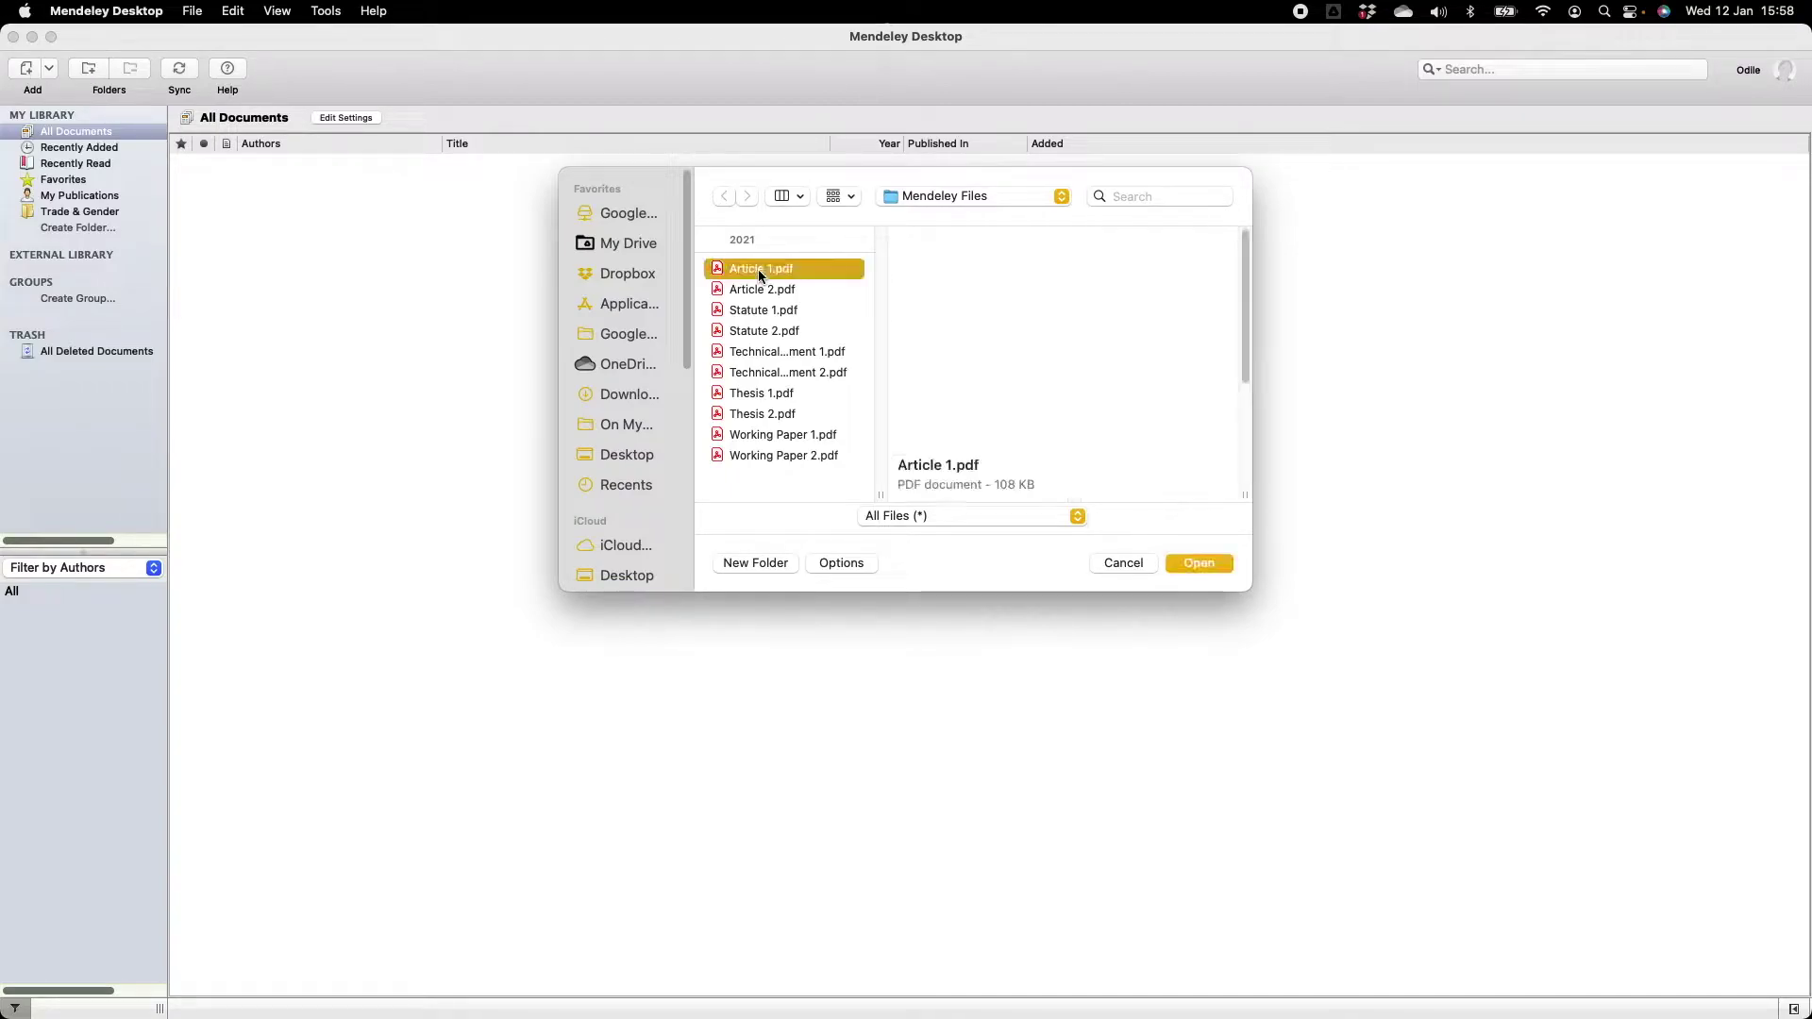
left_click(1208, 565)
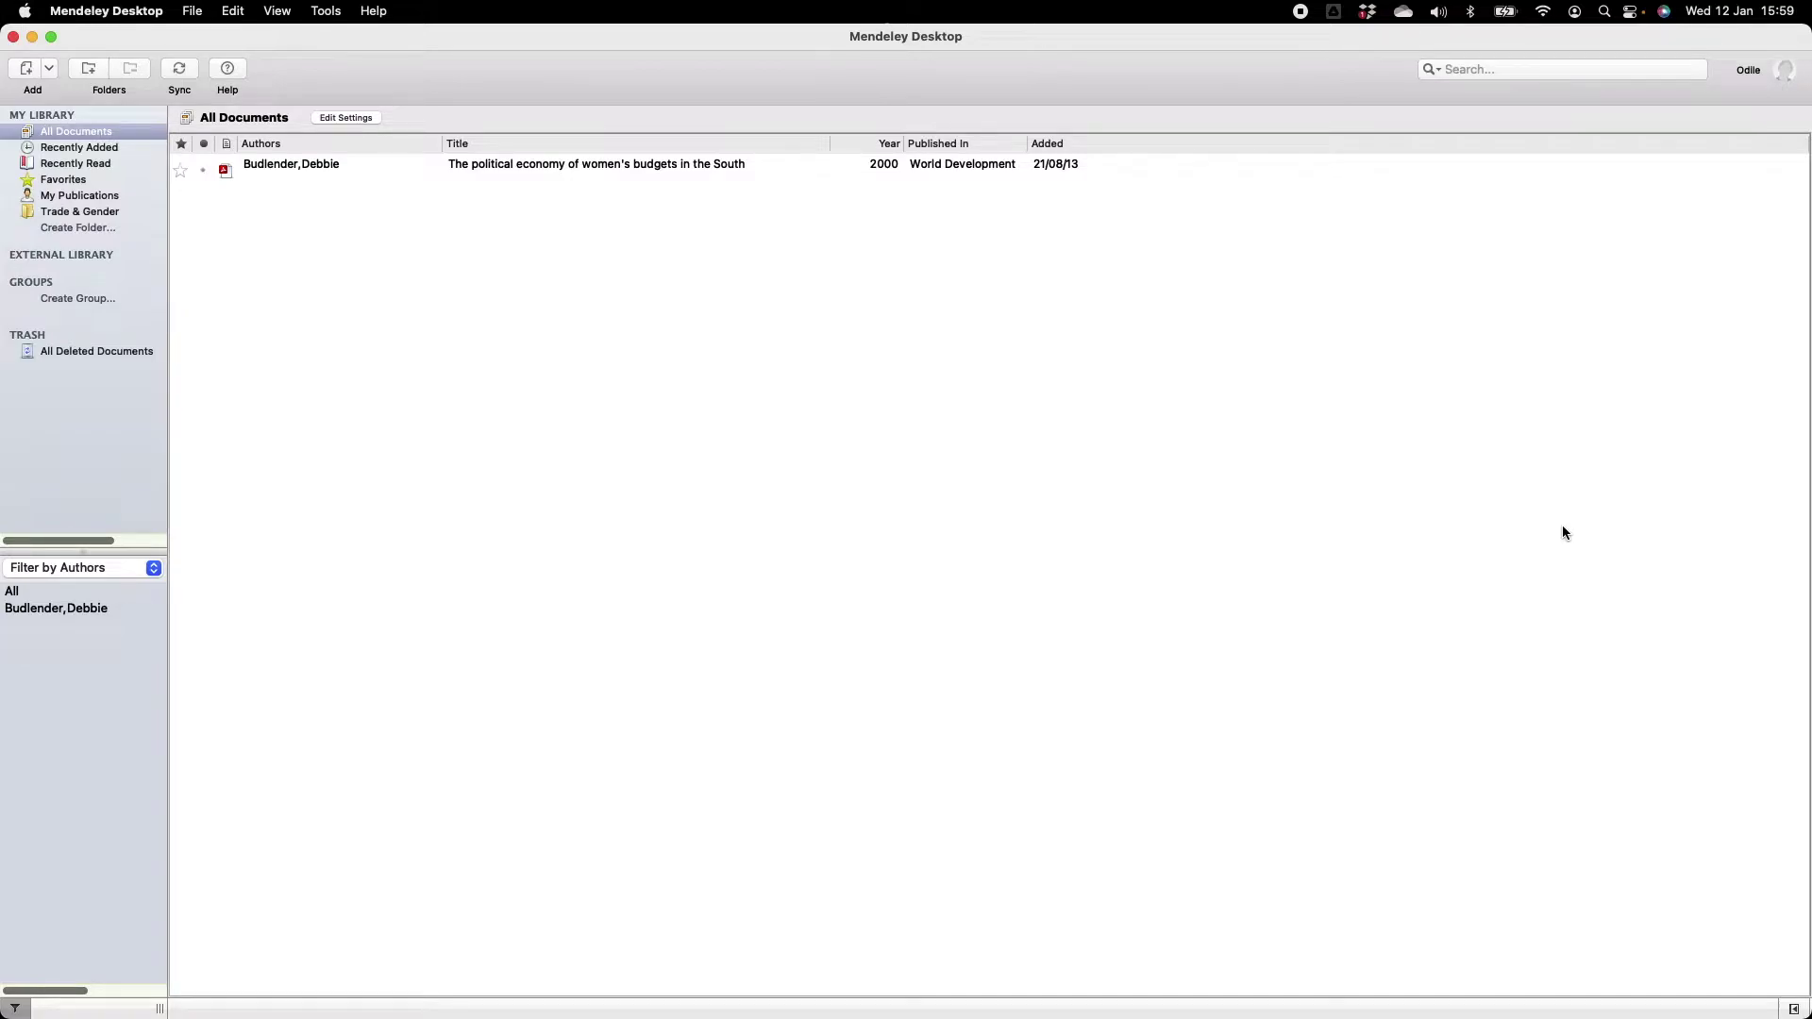
Drag the 1994 Geoforum flexible production PDF from Finder into the library list.
key("super+Tab")
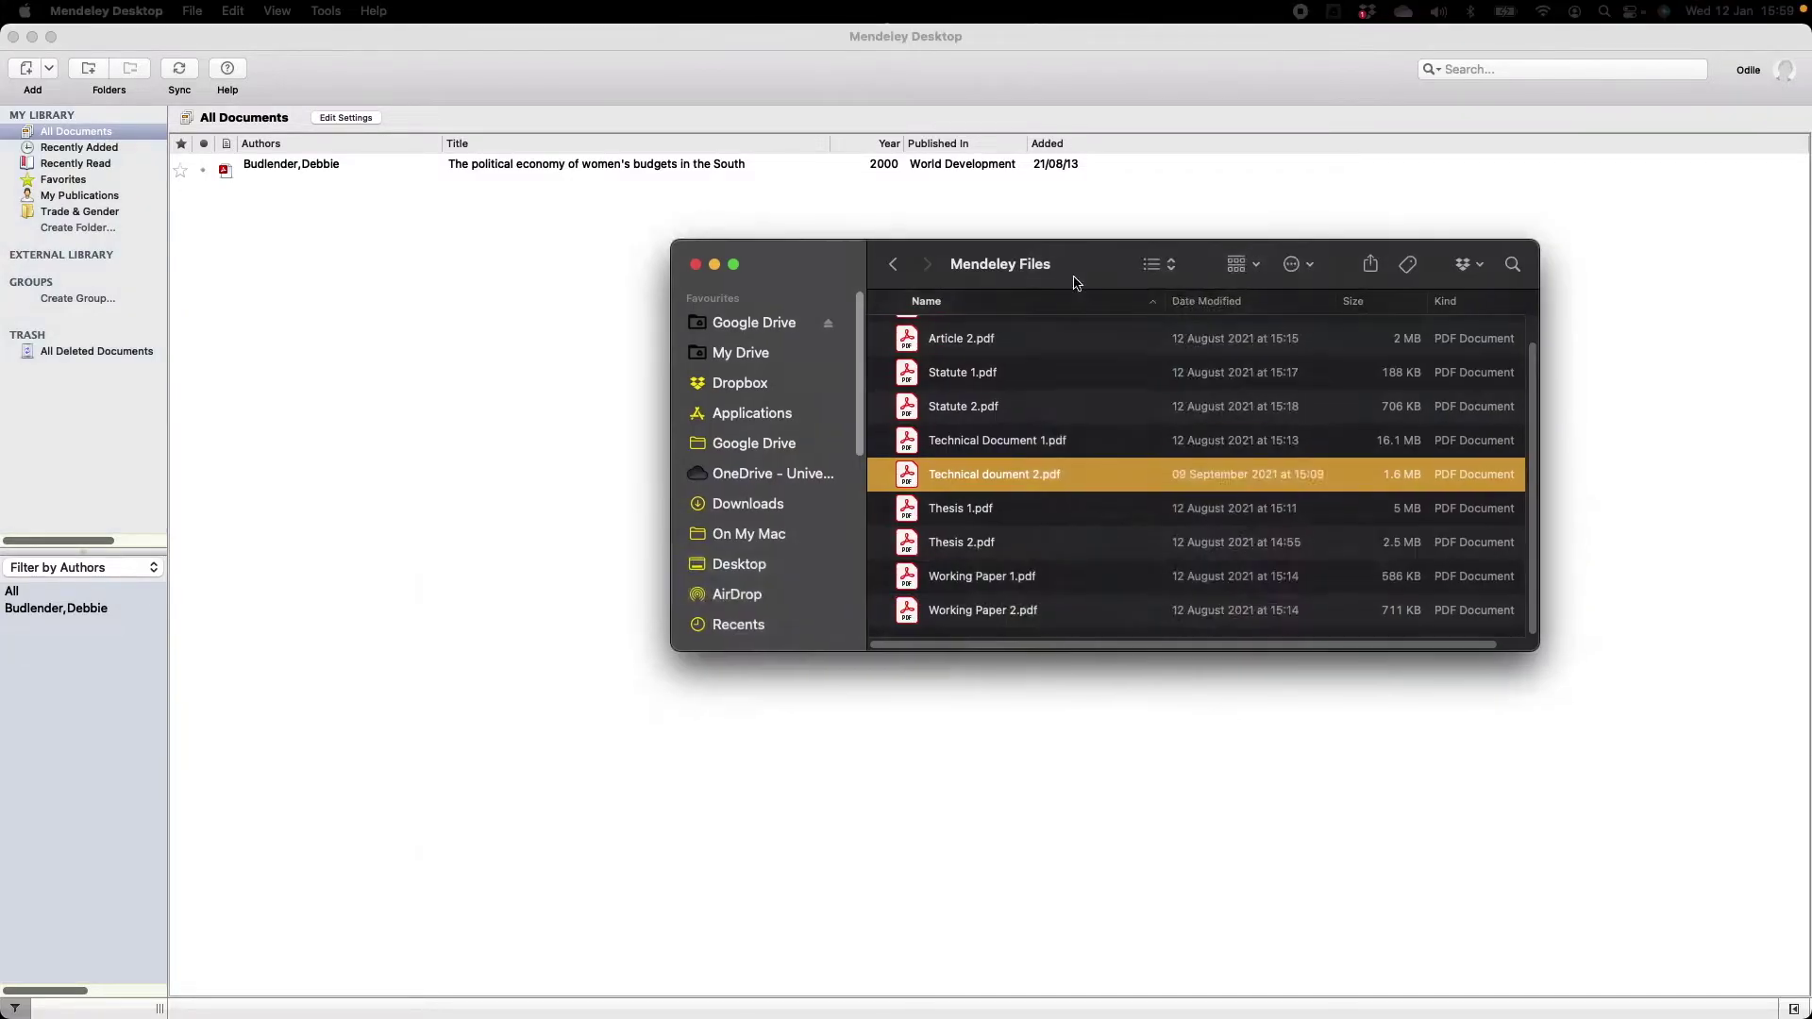
left_click_drag(991, 251, 668, 598)
left_click_drag(647, 813, 572, 389)
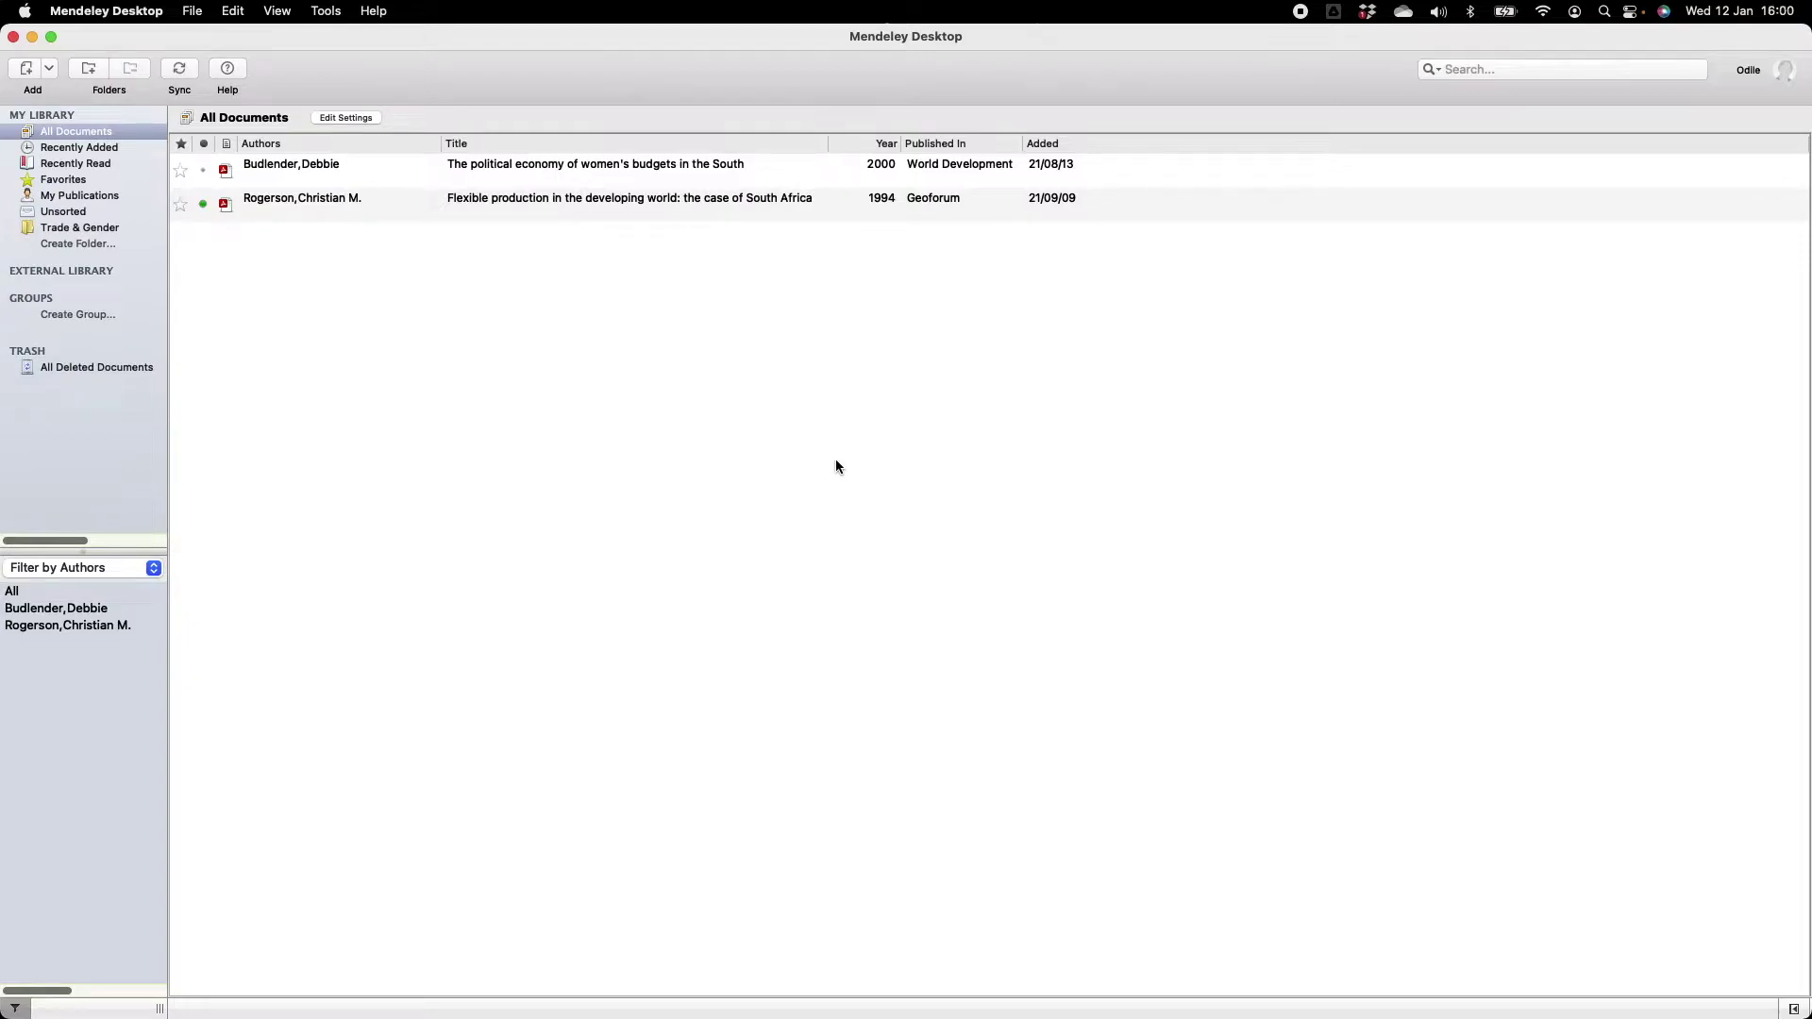
Show the details pane and select the 2000 women's budgets paper.
left_click(1794, 1011)
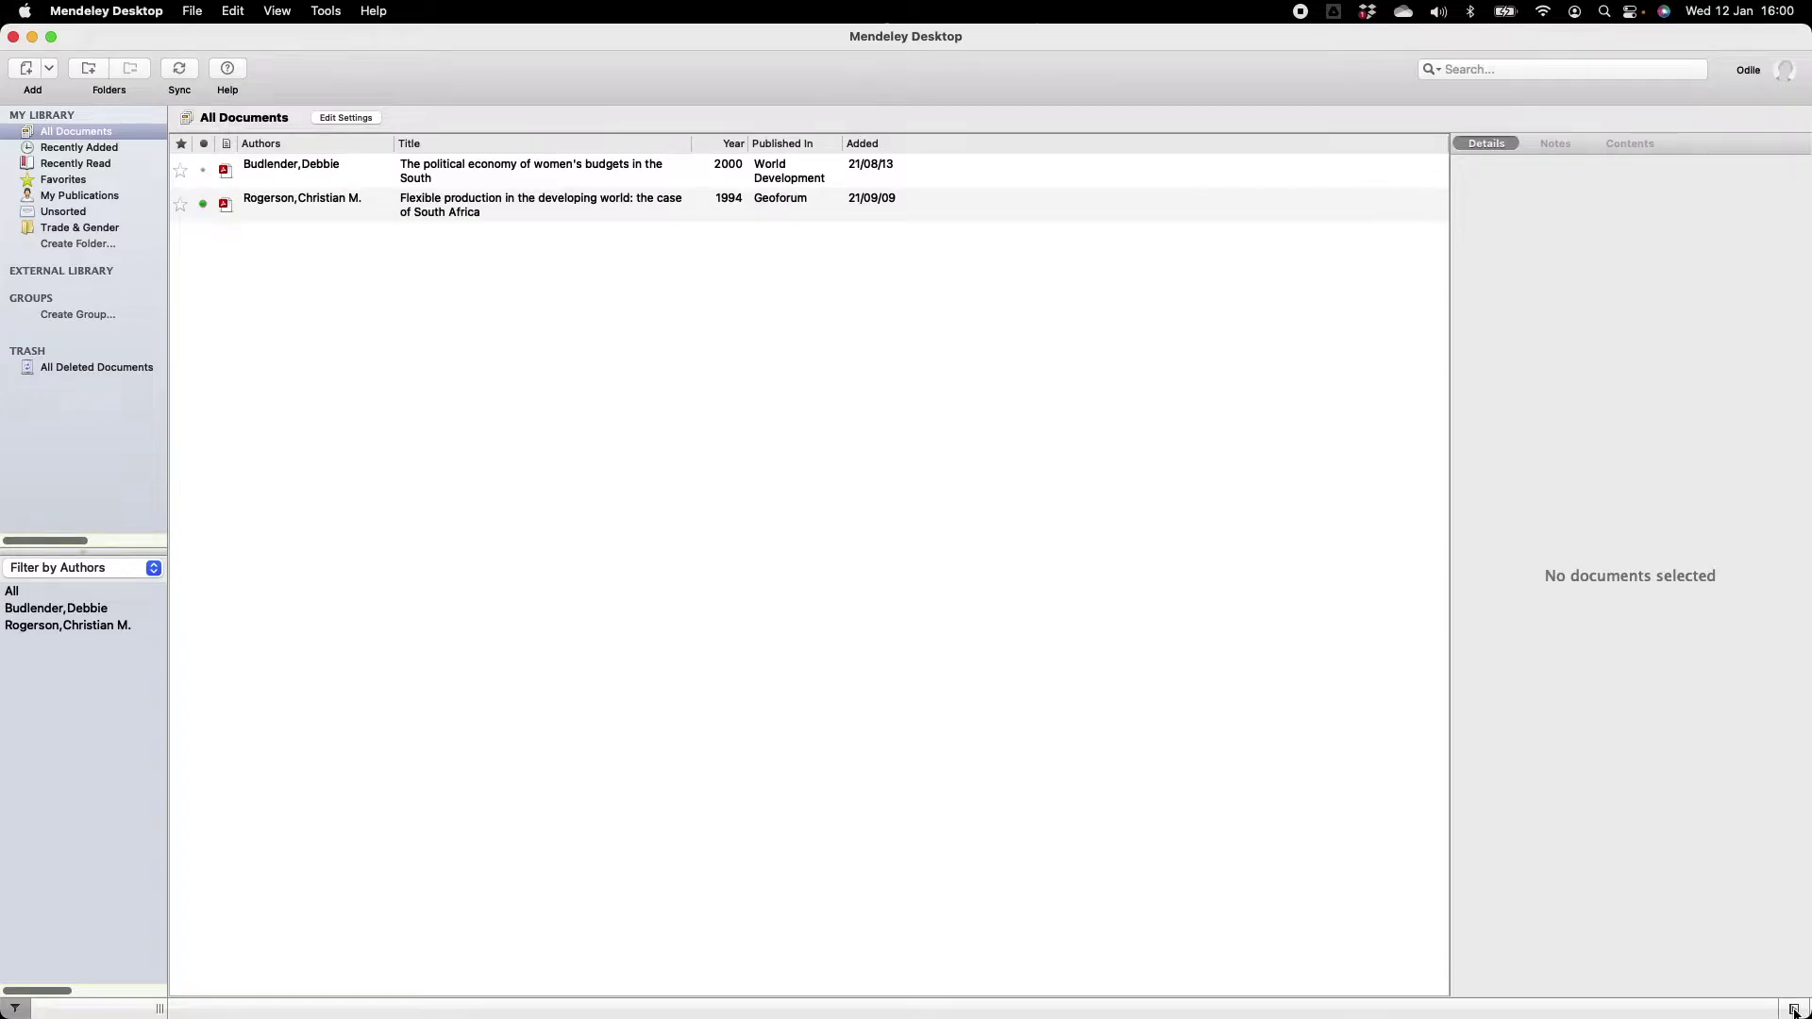
left_click(657, 175)
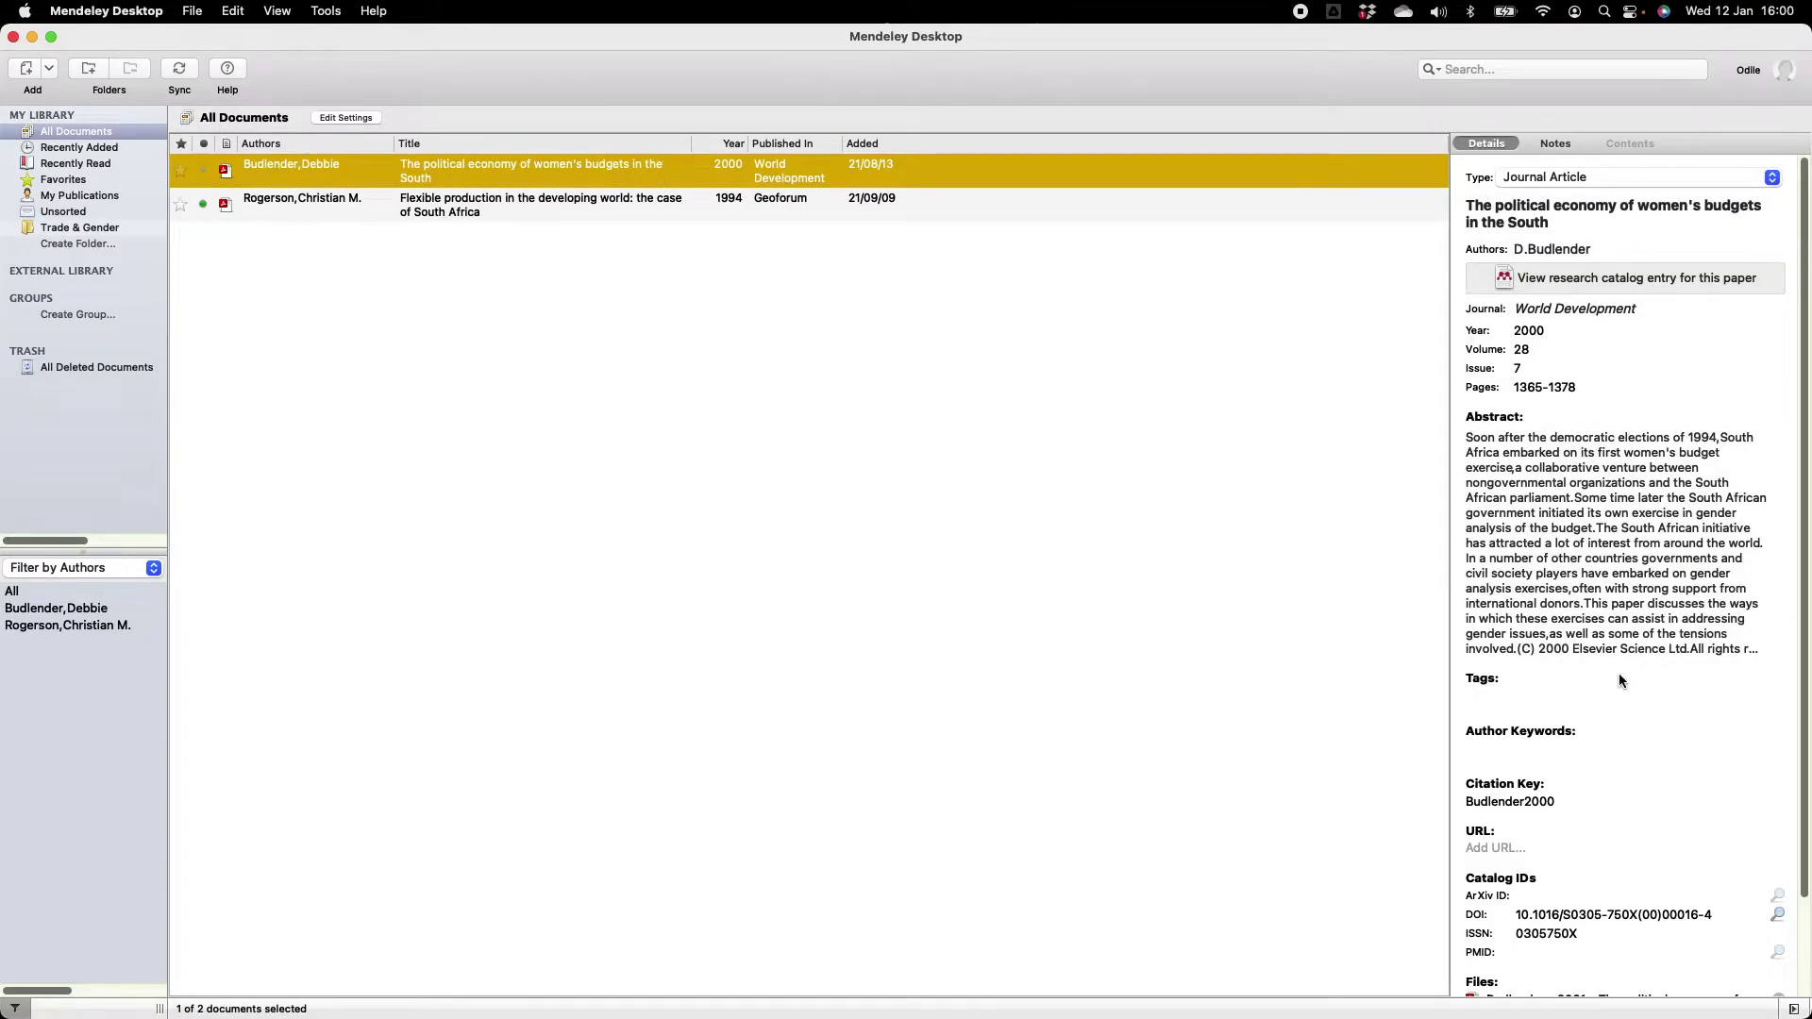
scroll(1620, 680, "down", 2)
scroll(1618, 672, "up", 2)
Open the women's budgets paper's PDF in a reader tab and show the document type list.
double_click(702, 166)
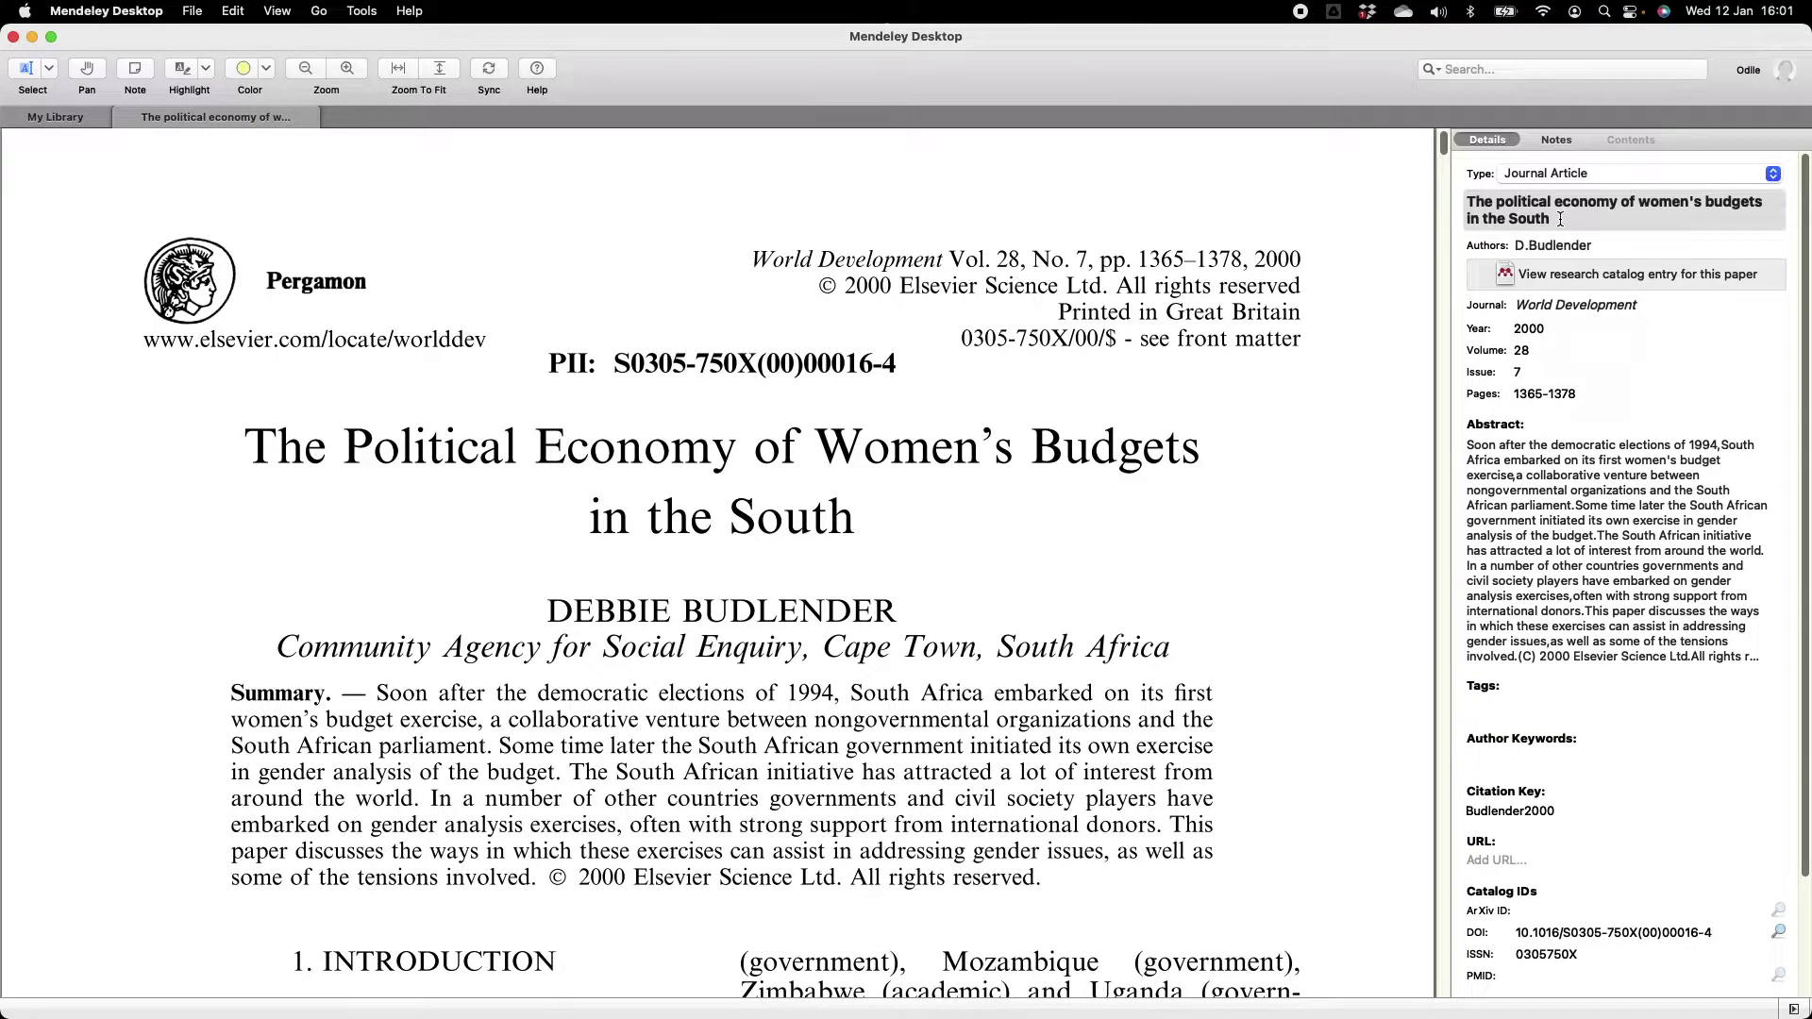
left_click(1656, 178)
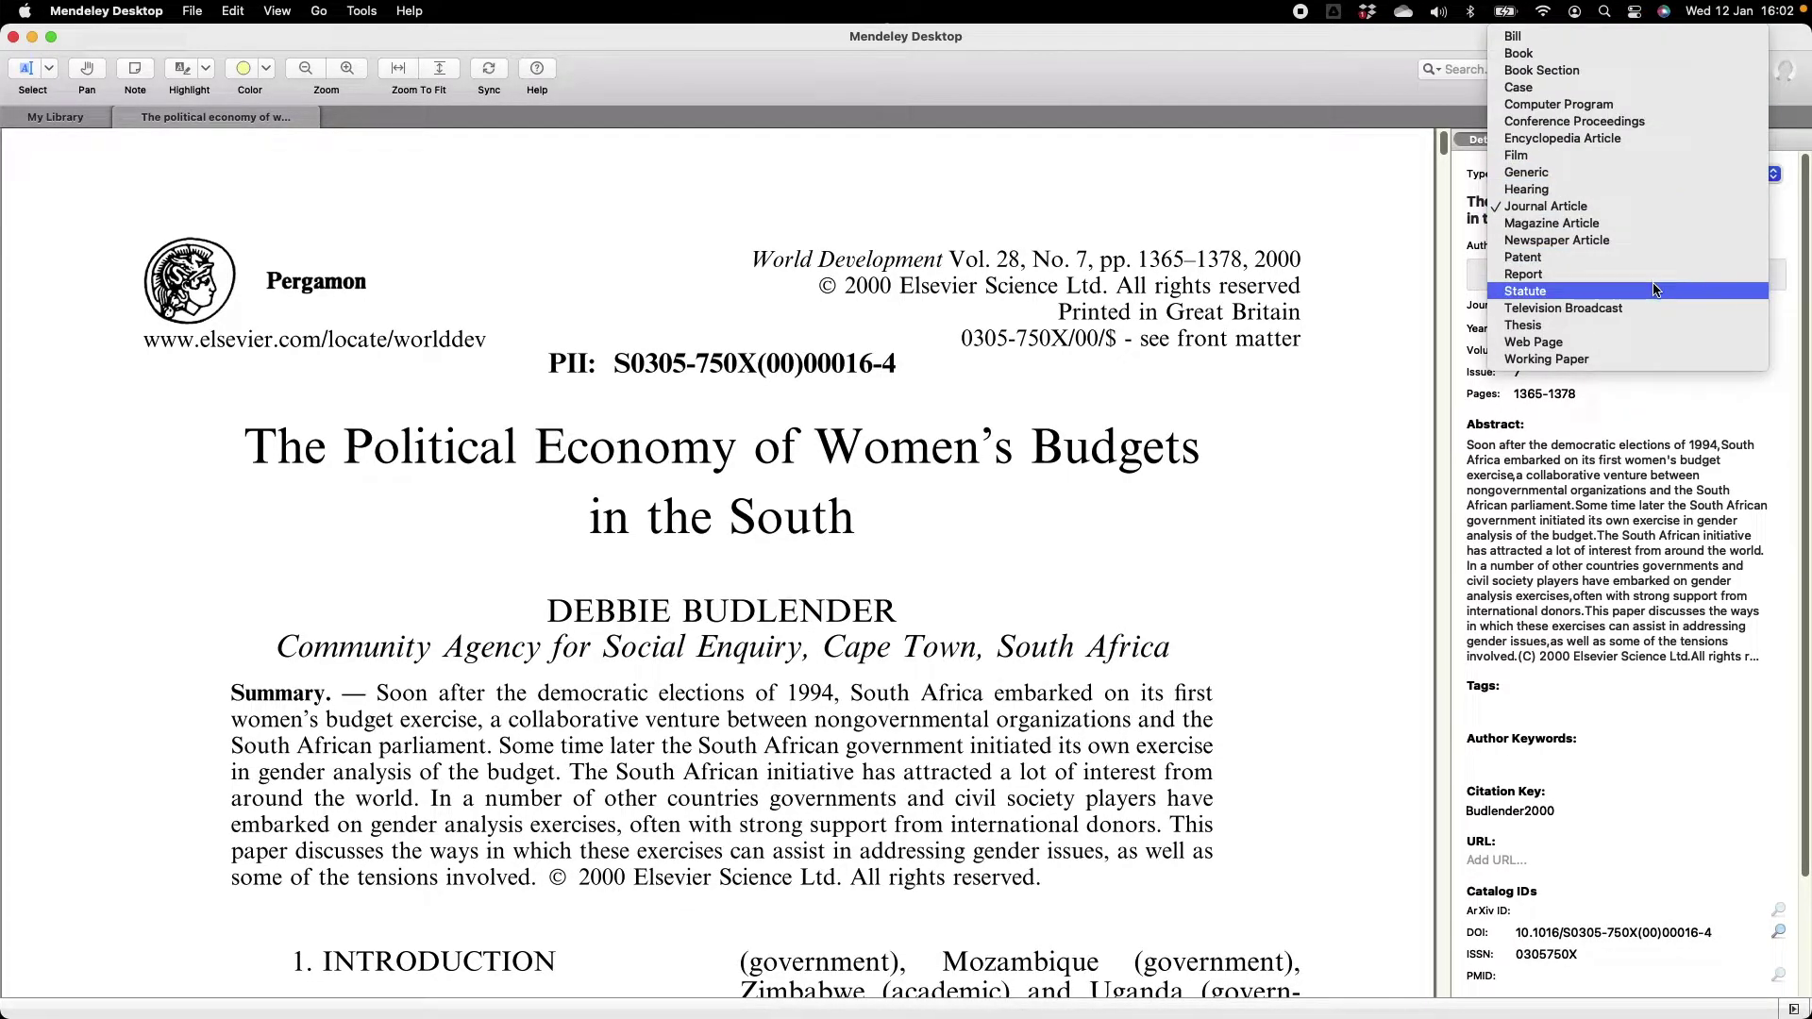
Browse the document type list, leaving the paper as a Journal Article.
left_click(1645, 207)
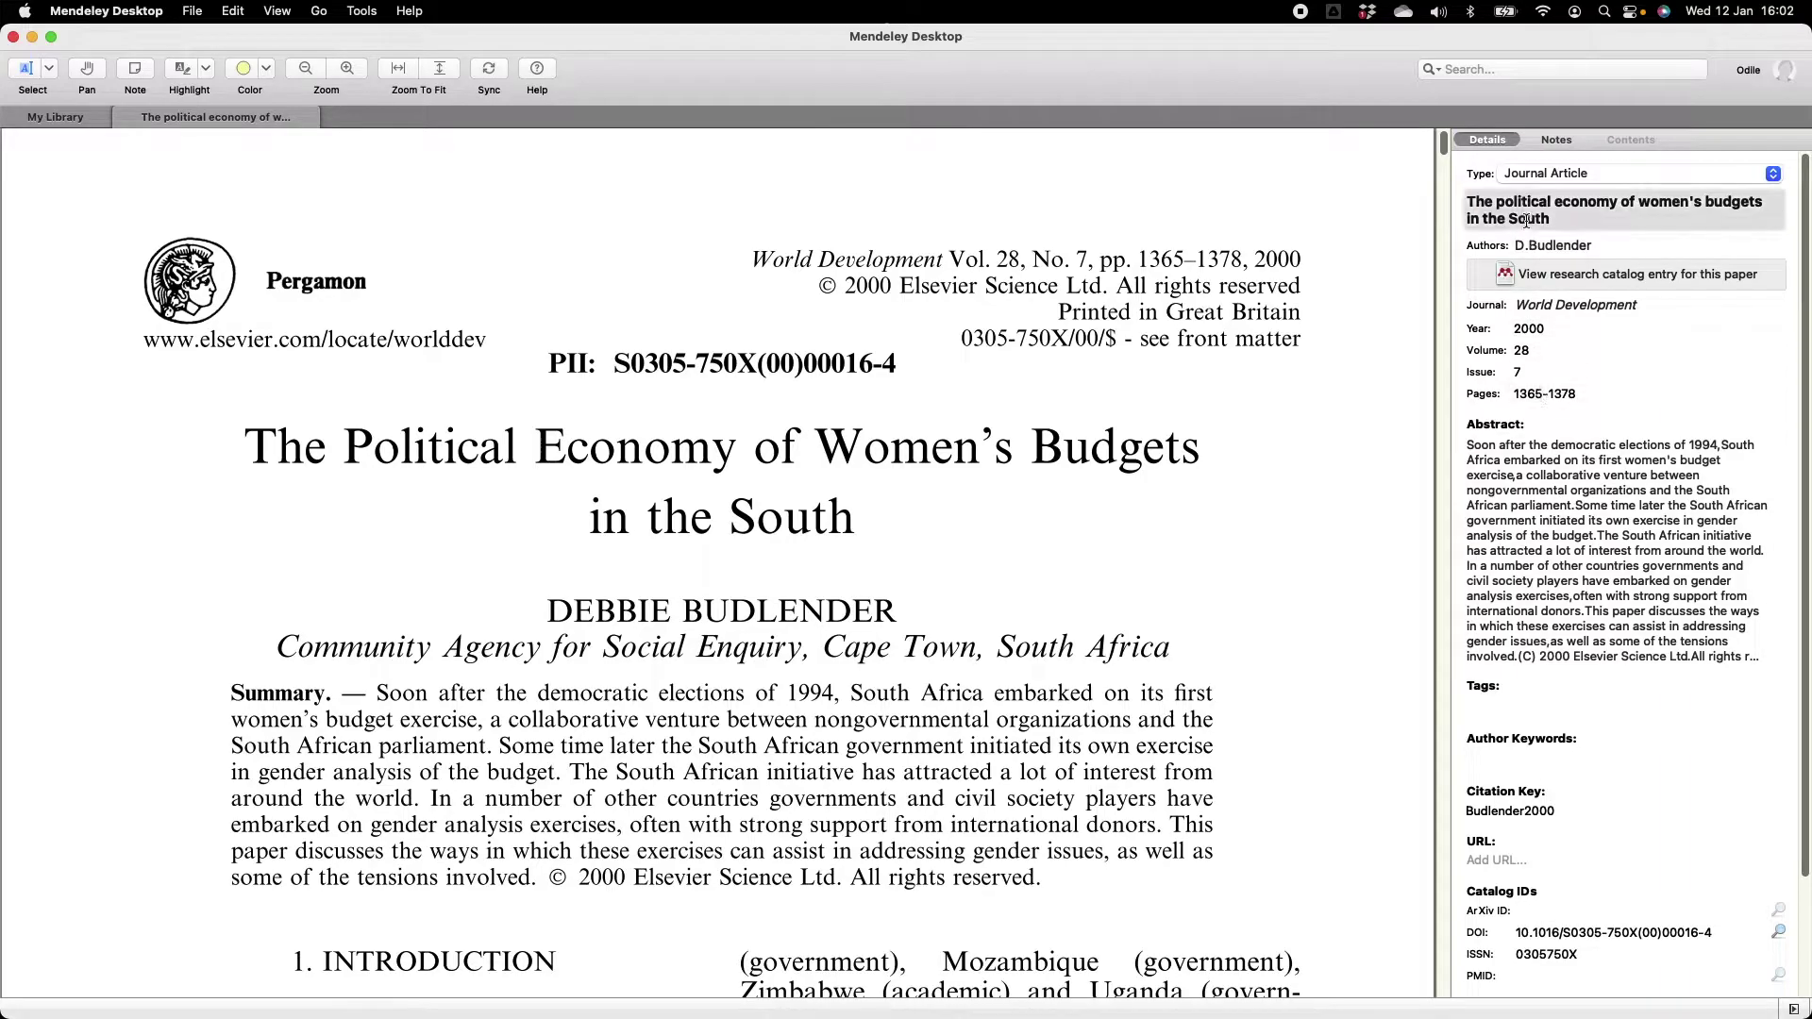
left_click(1566, 184)
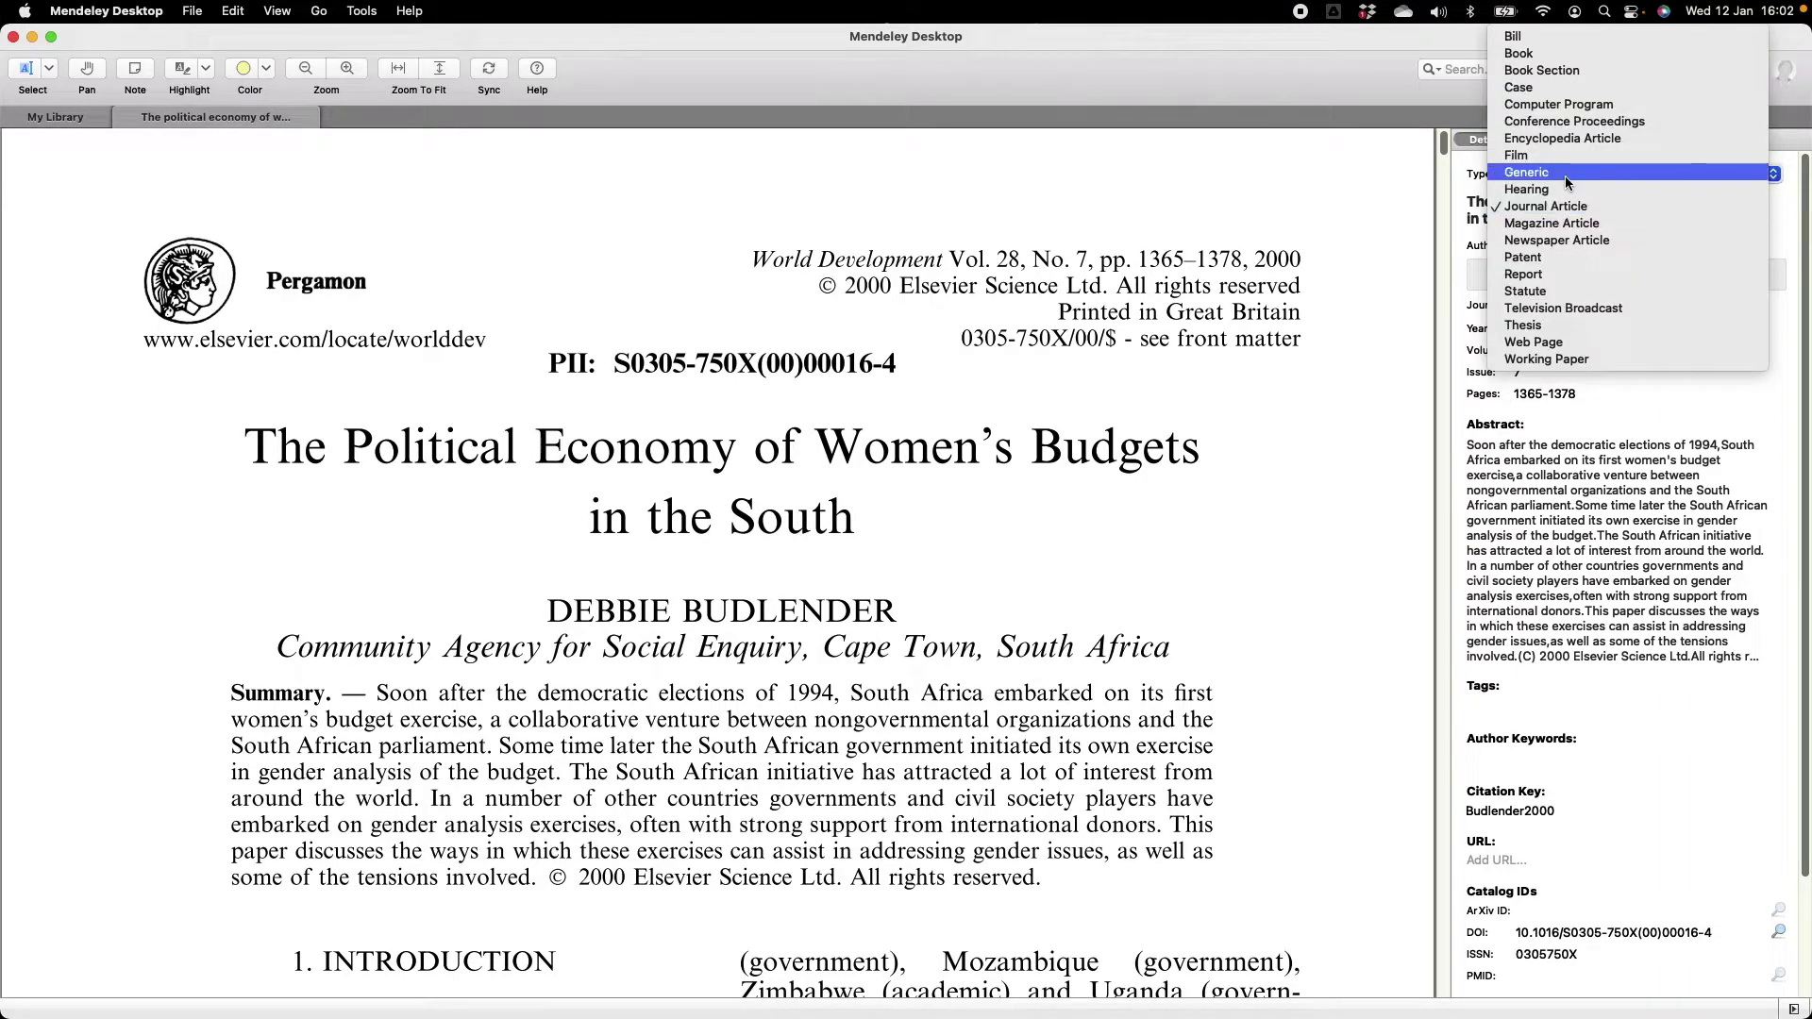
left_click(1595, 225)
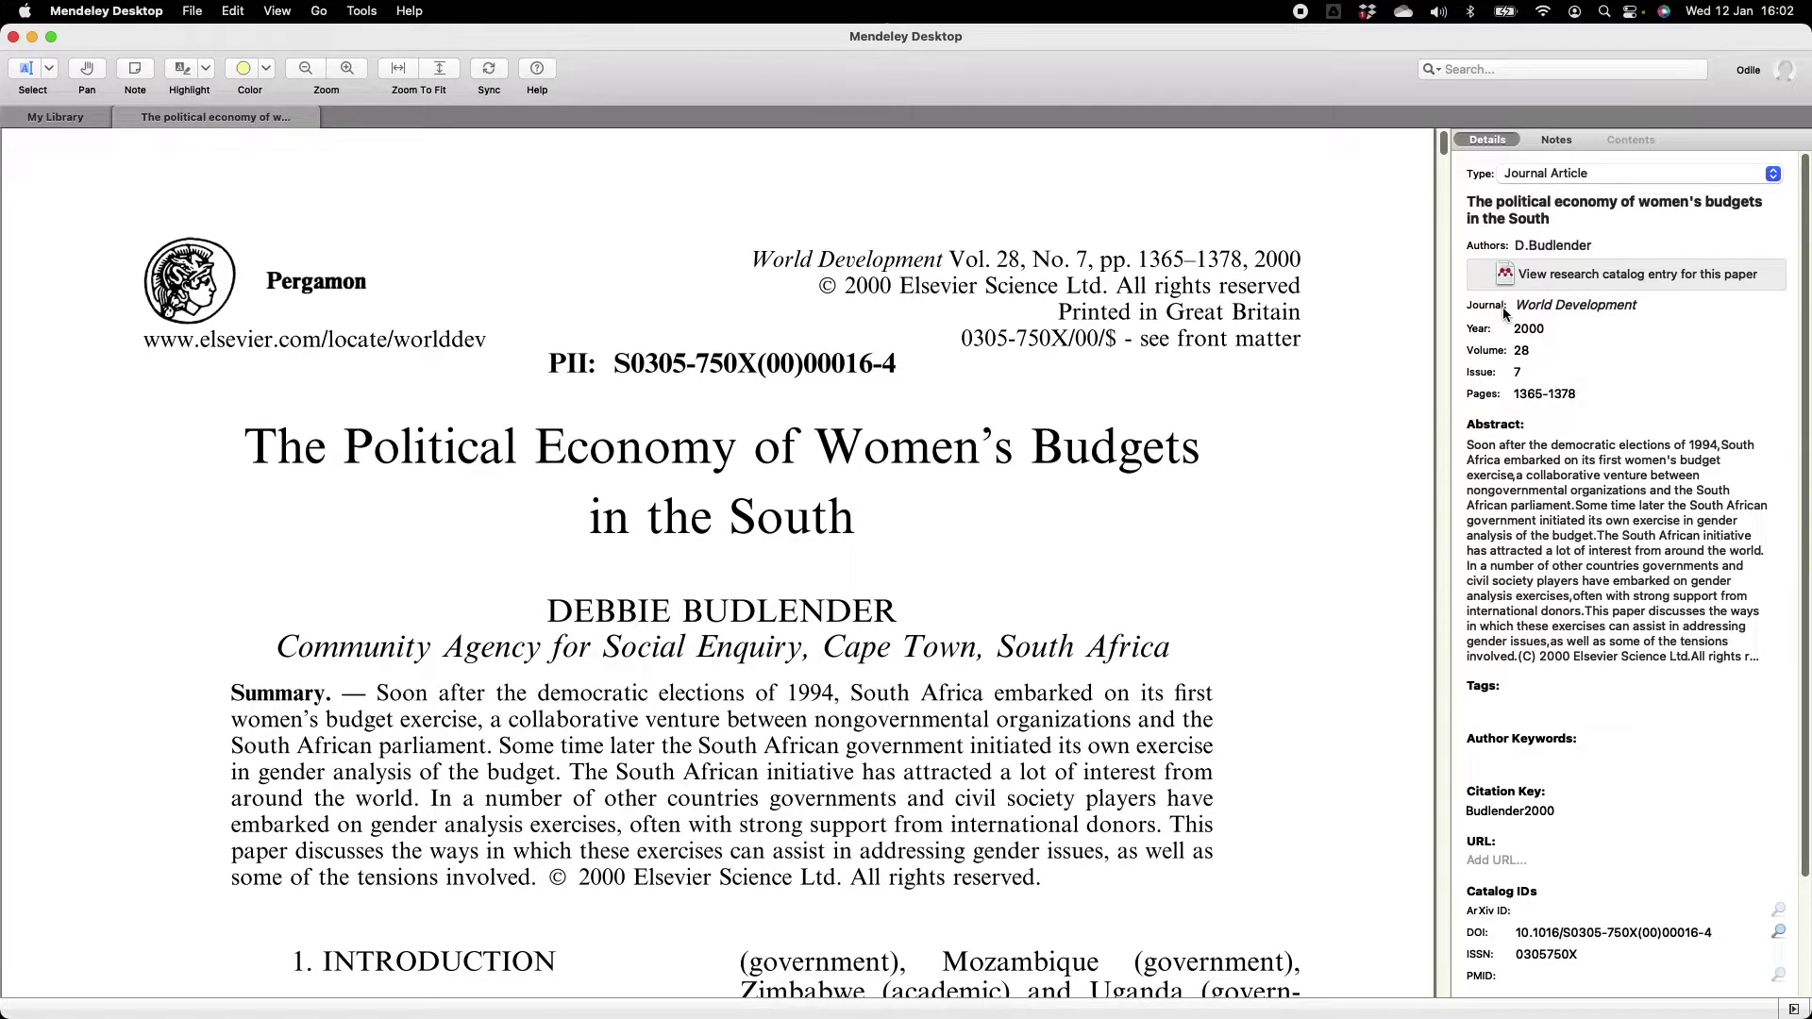
scroll(1548, 472, "down", 3)
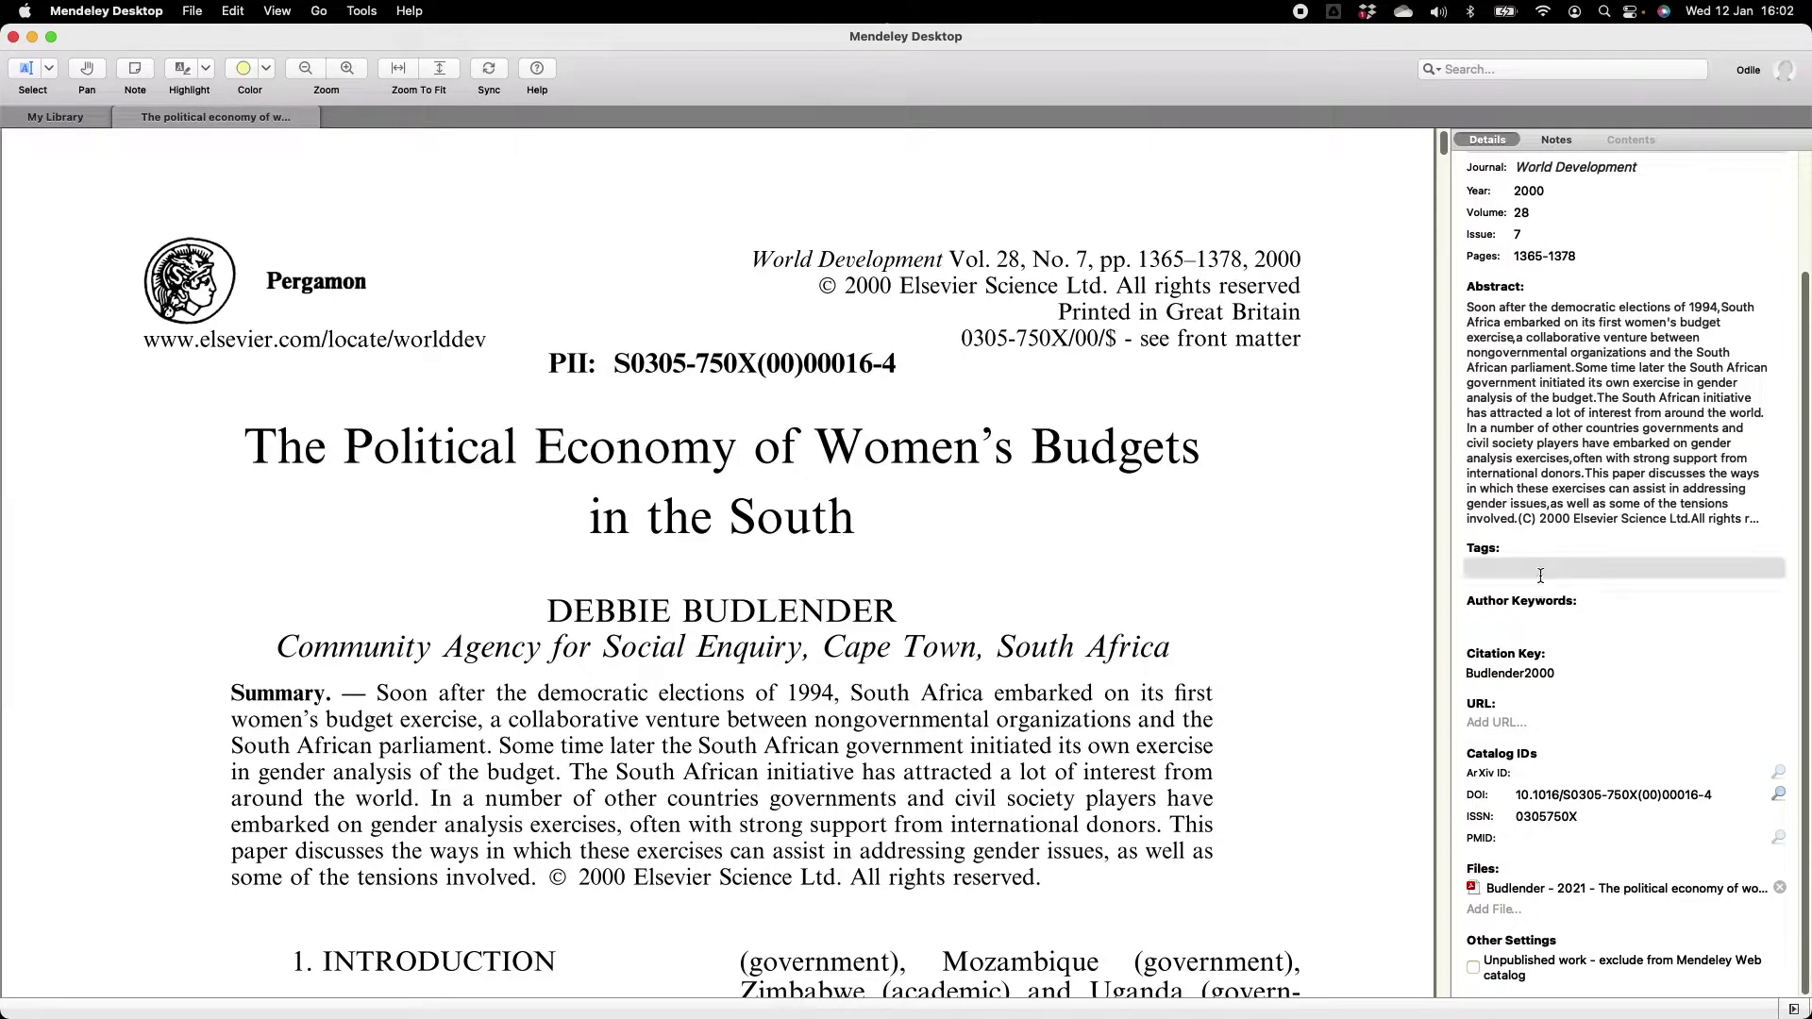
scroll(1605, 378, "up", 3)
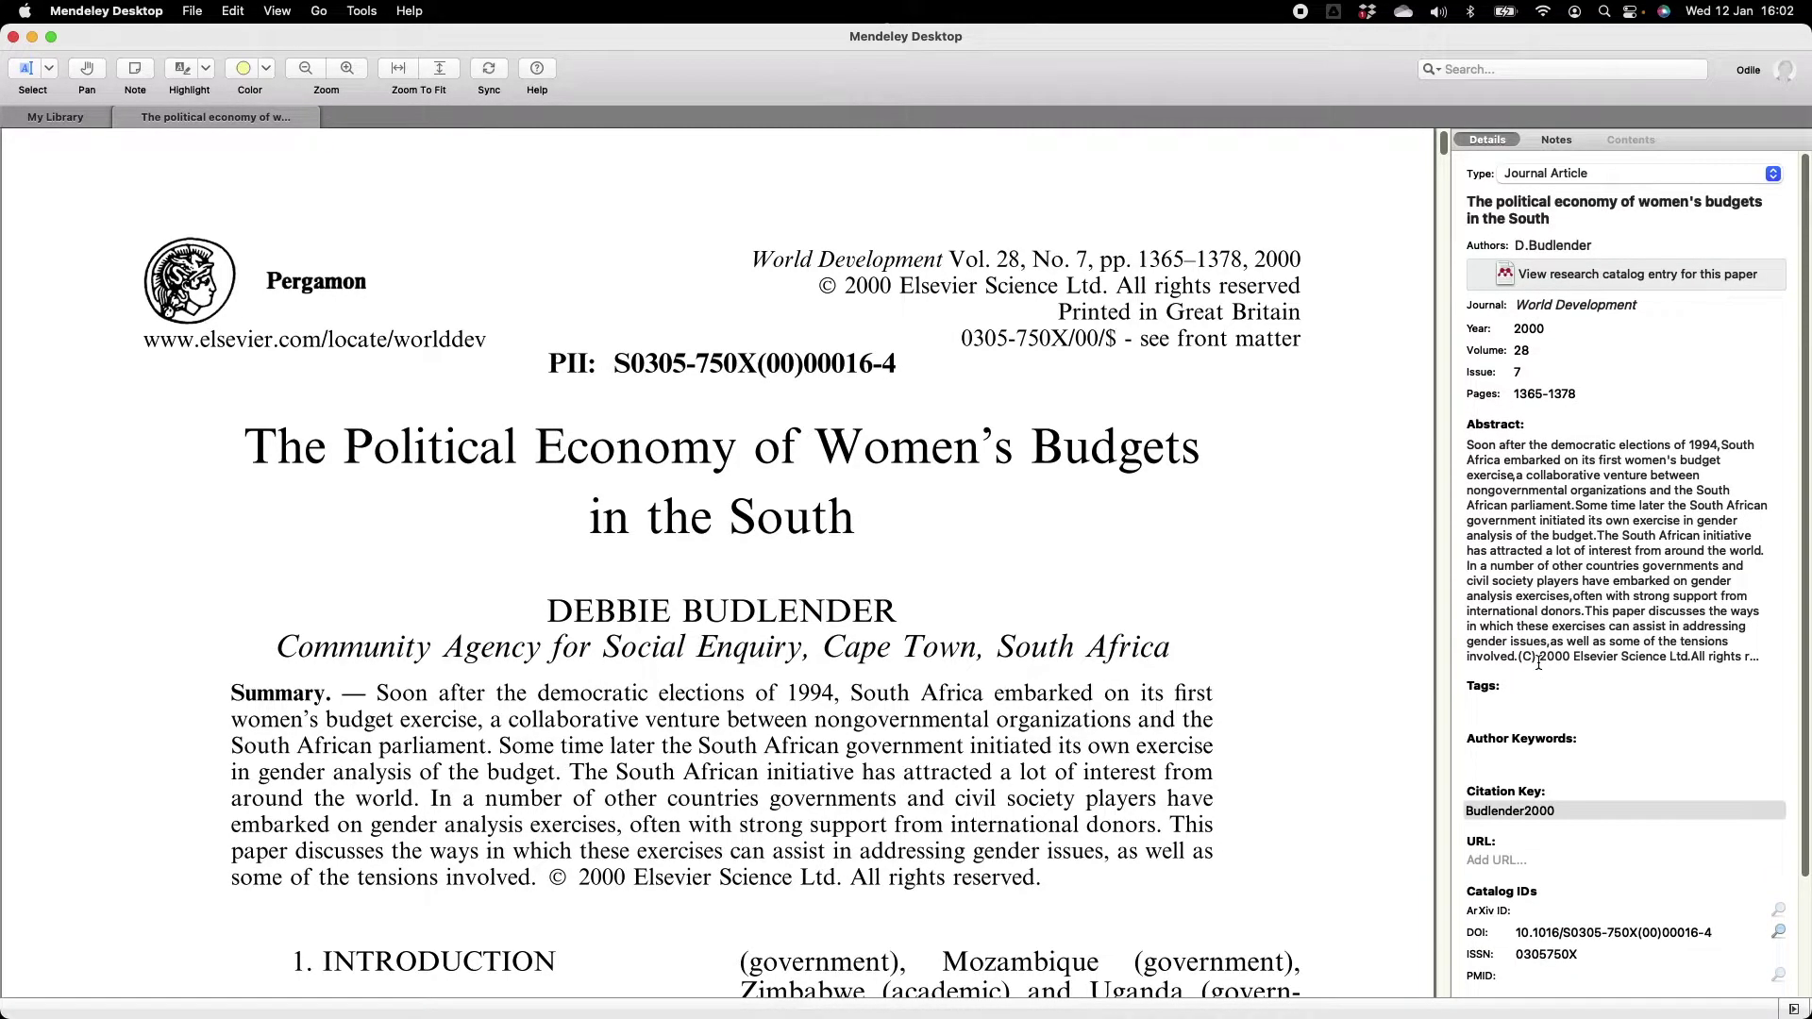
left_click(1610, 173)
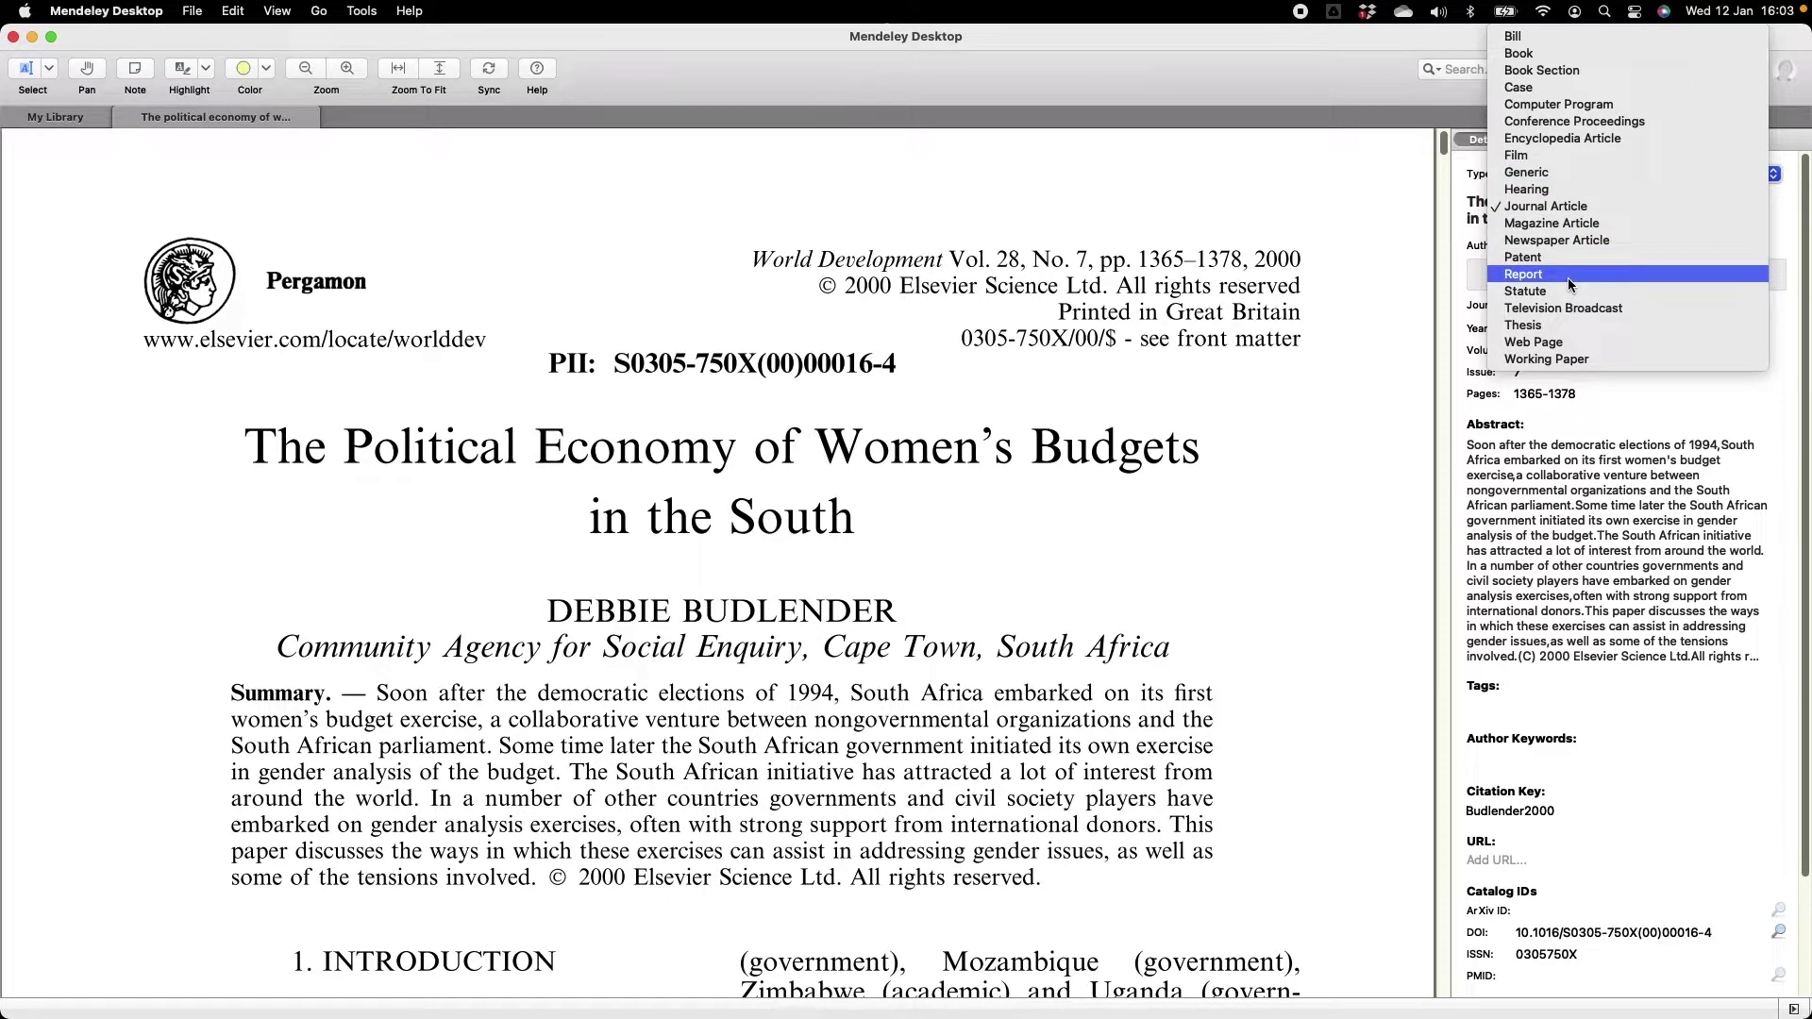
Keep Journal Article and begin editing the paper's title, then its author field.
left_click(1554, 213)
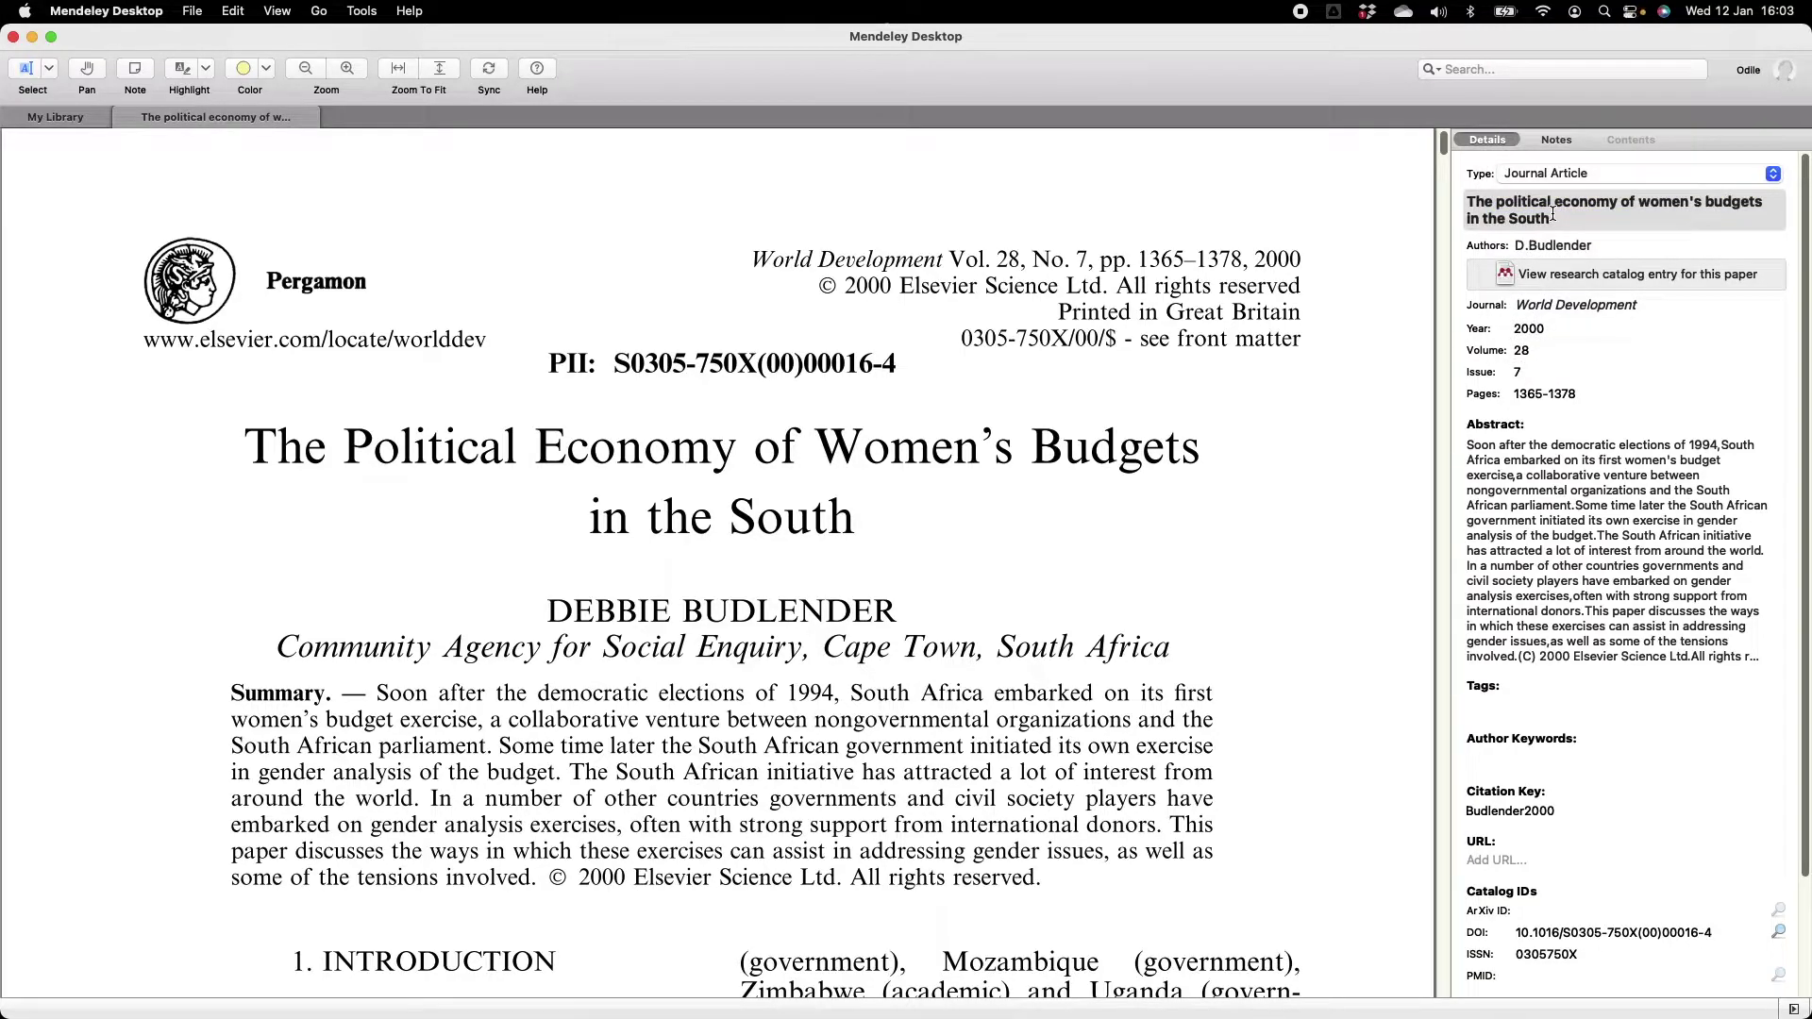
left_click(1566, 222)
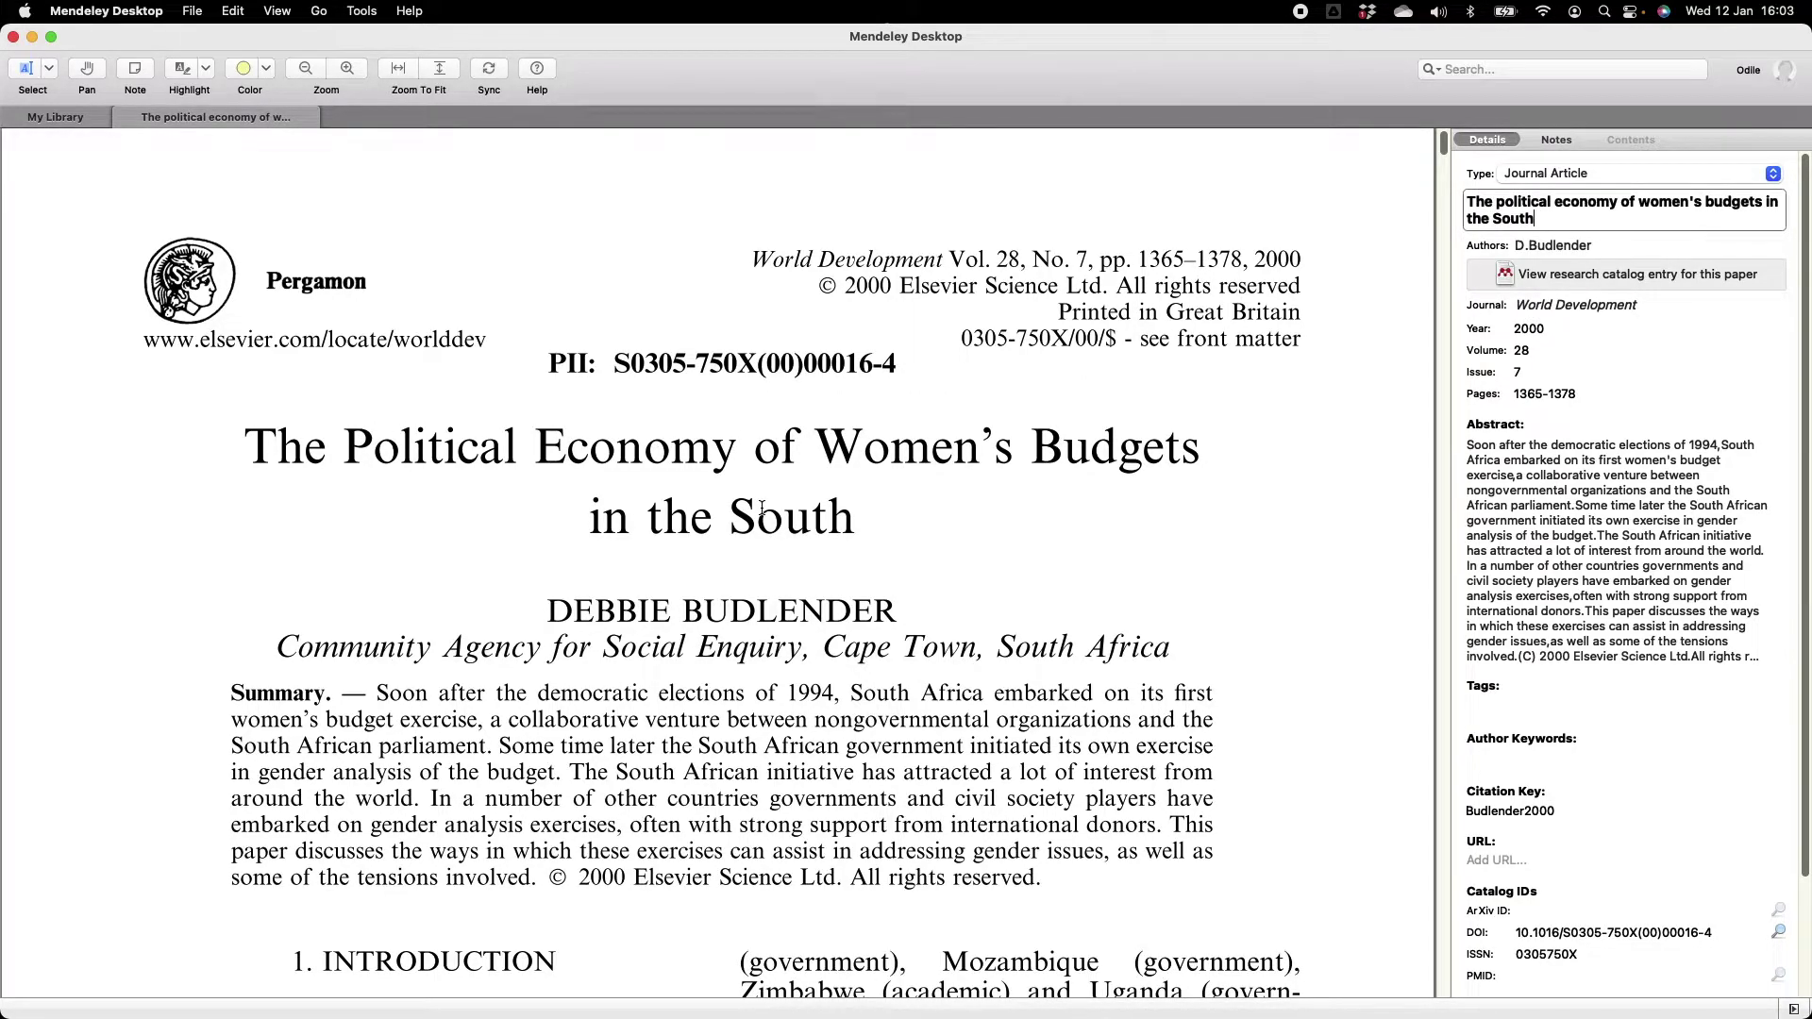
left_click(1610, 244)
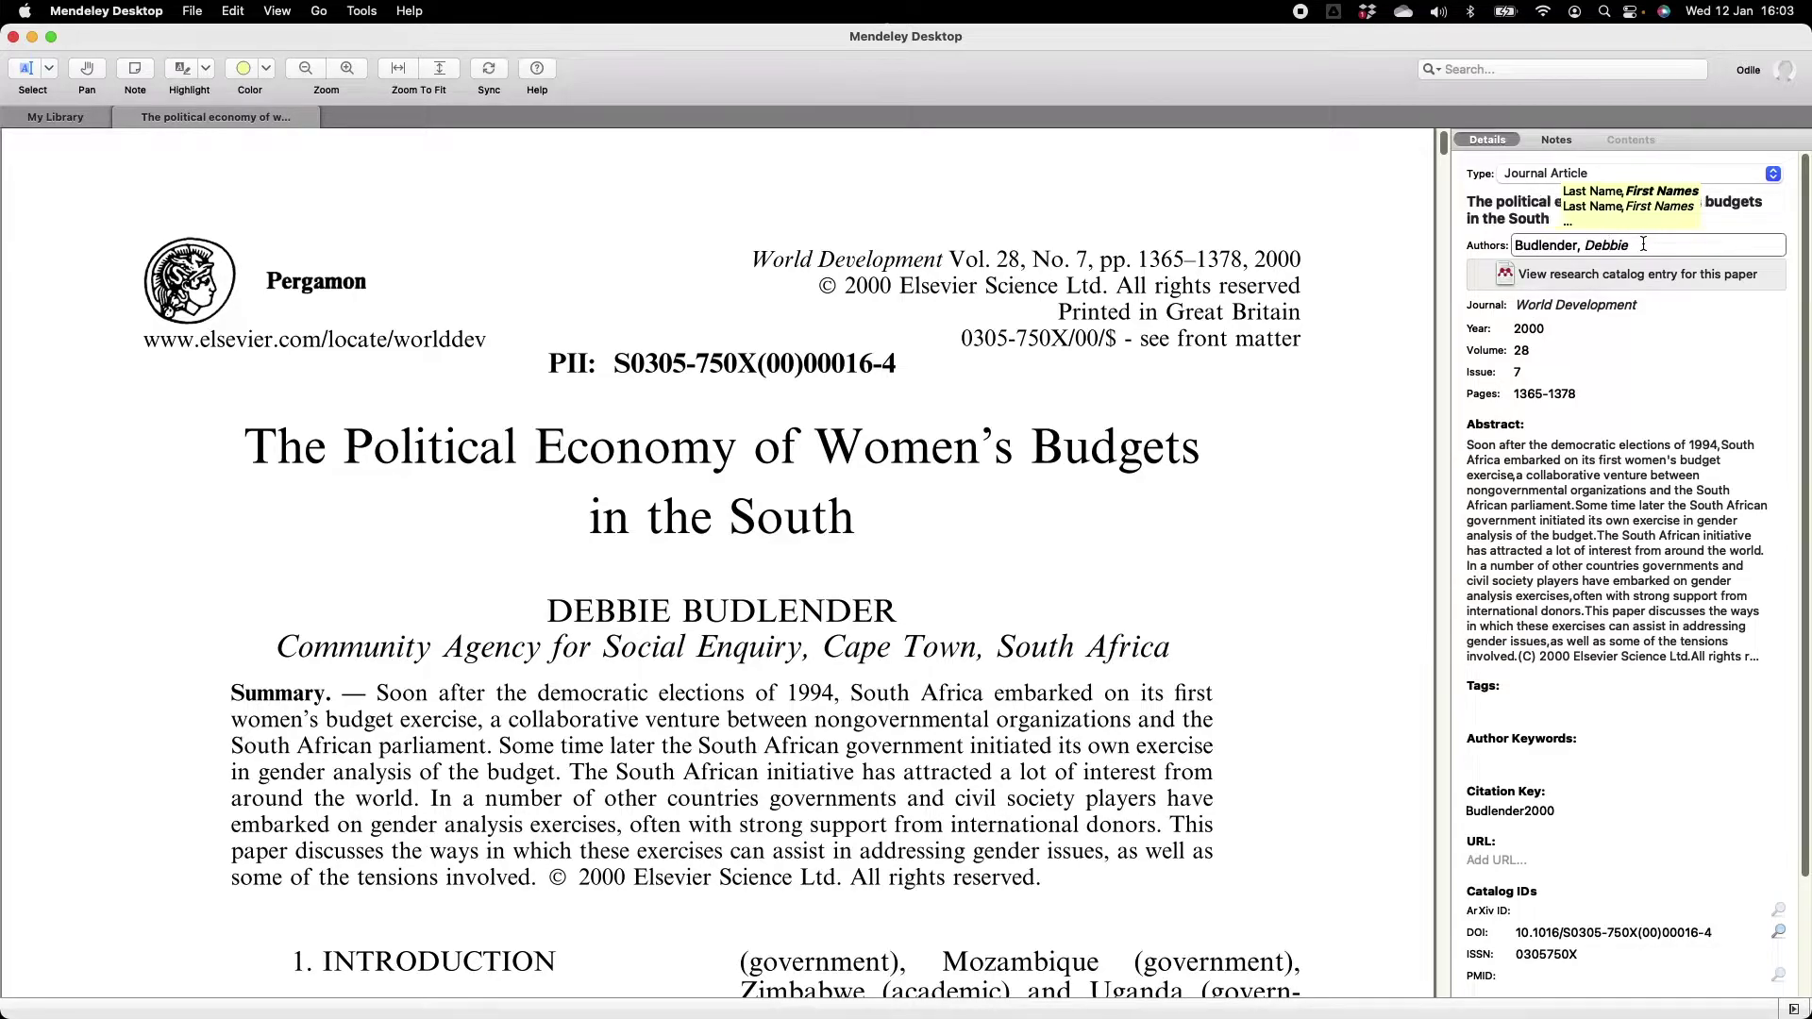
left_click_drag(1647, 245, 1513, 241)
key("BackSpace")
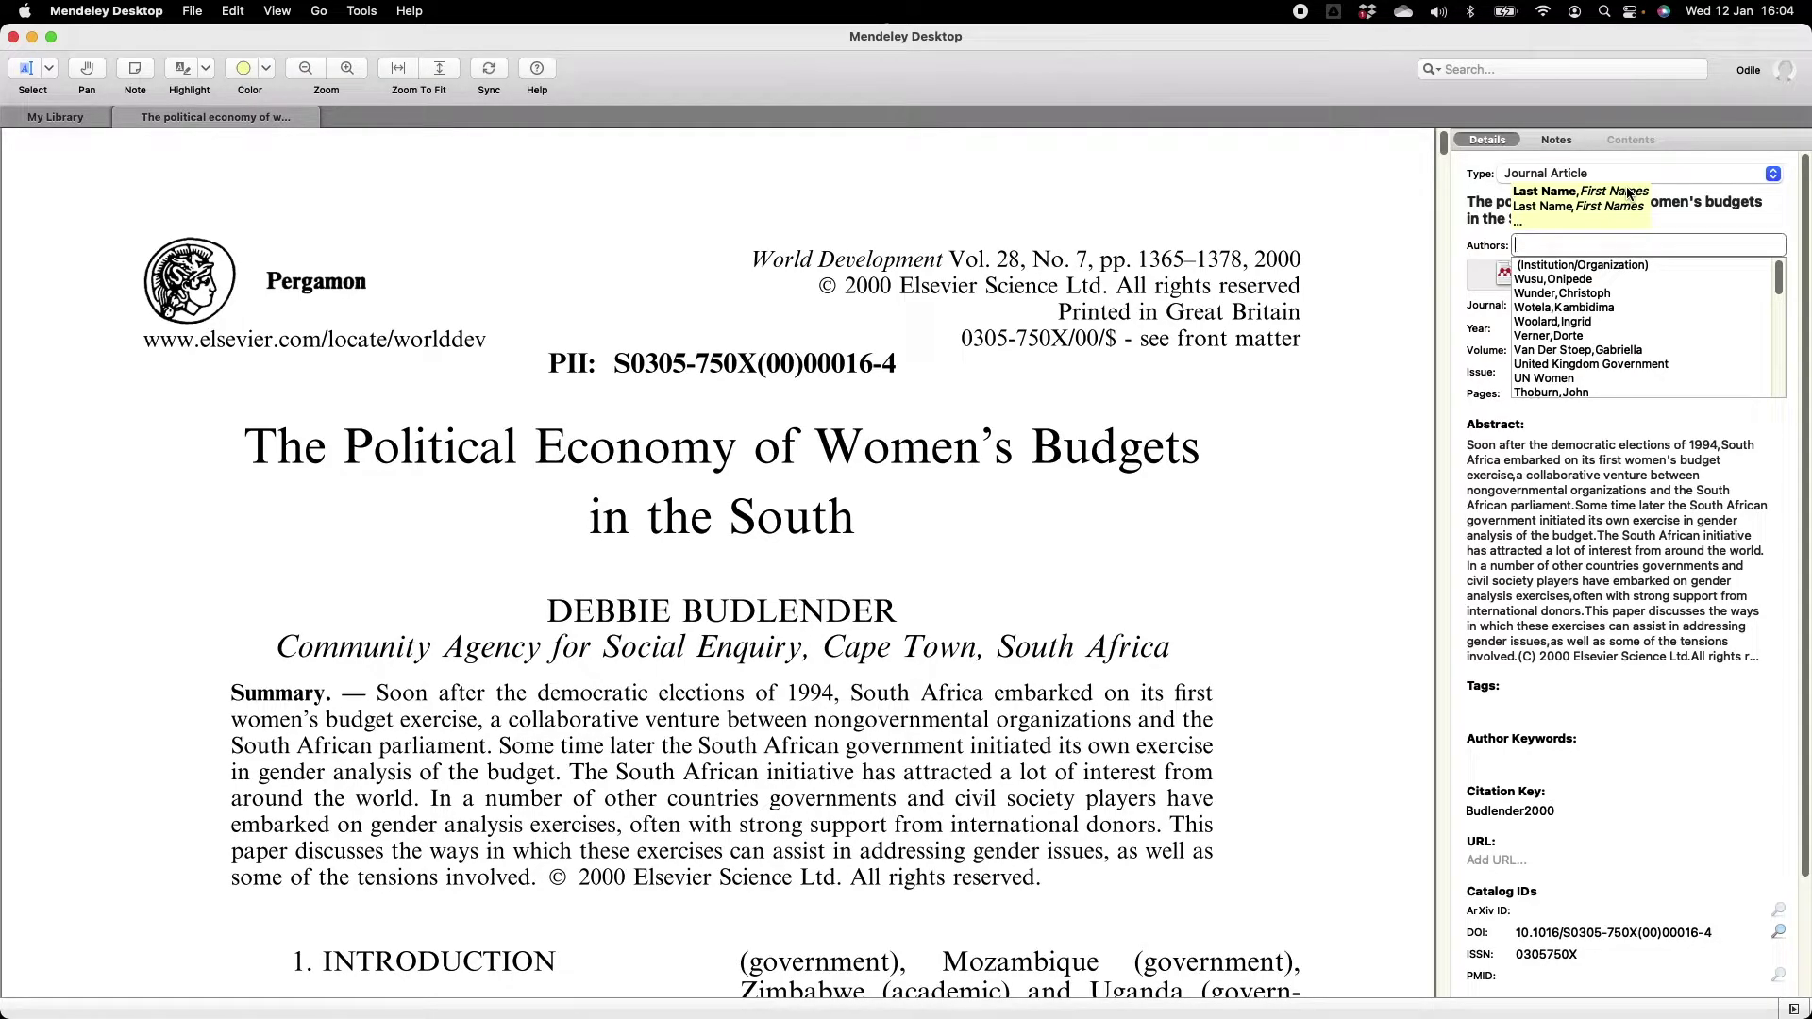
type("Budlender, Debbie")
key("Return")
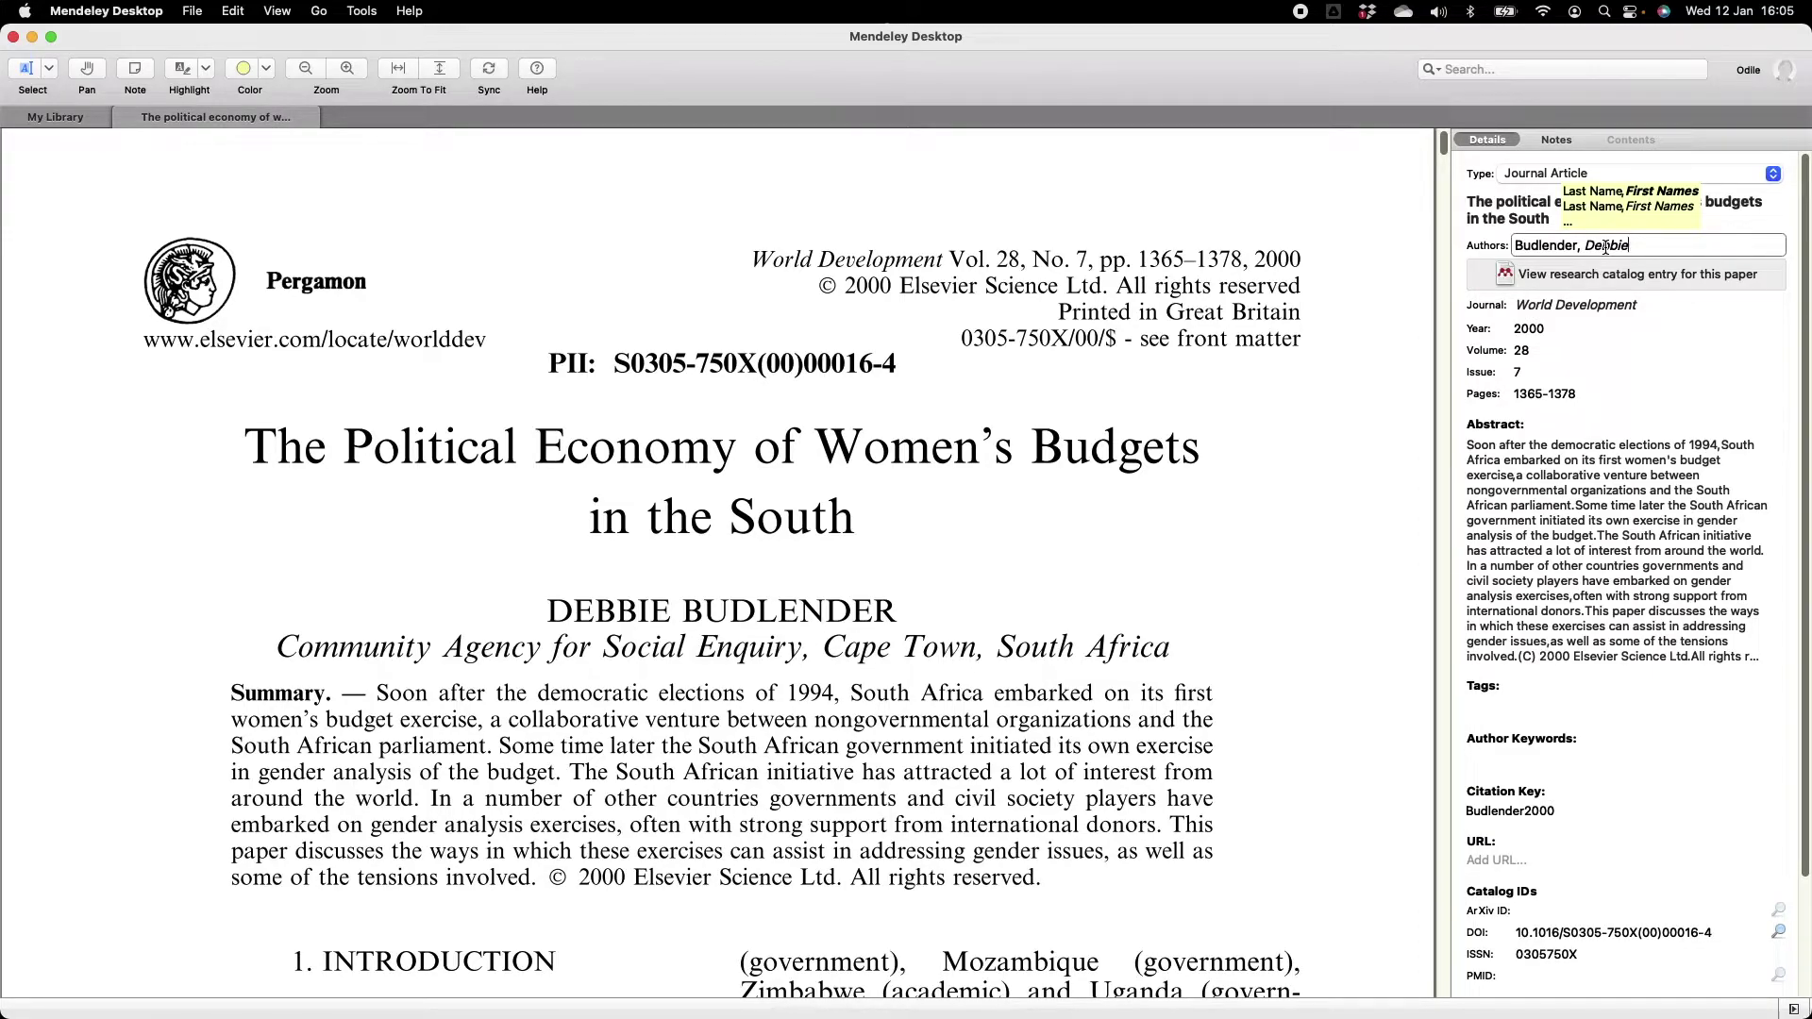
type("Caroline")
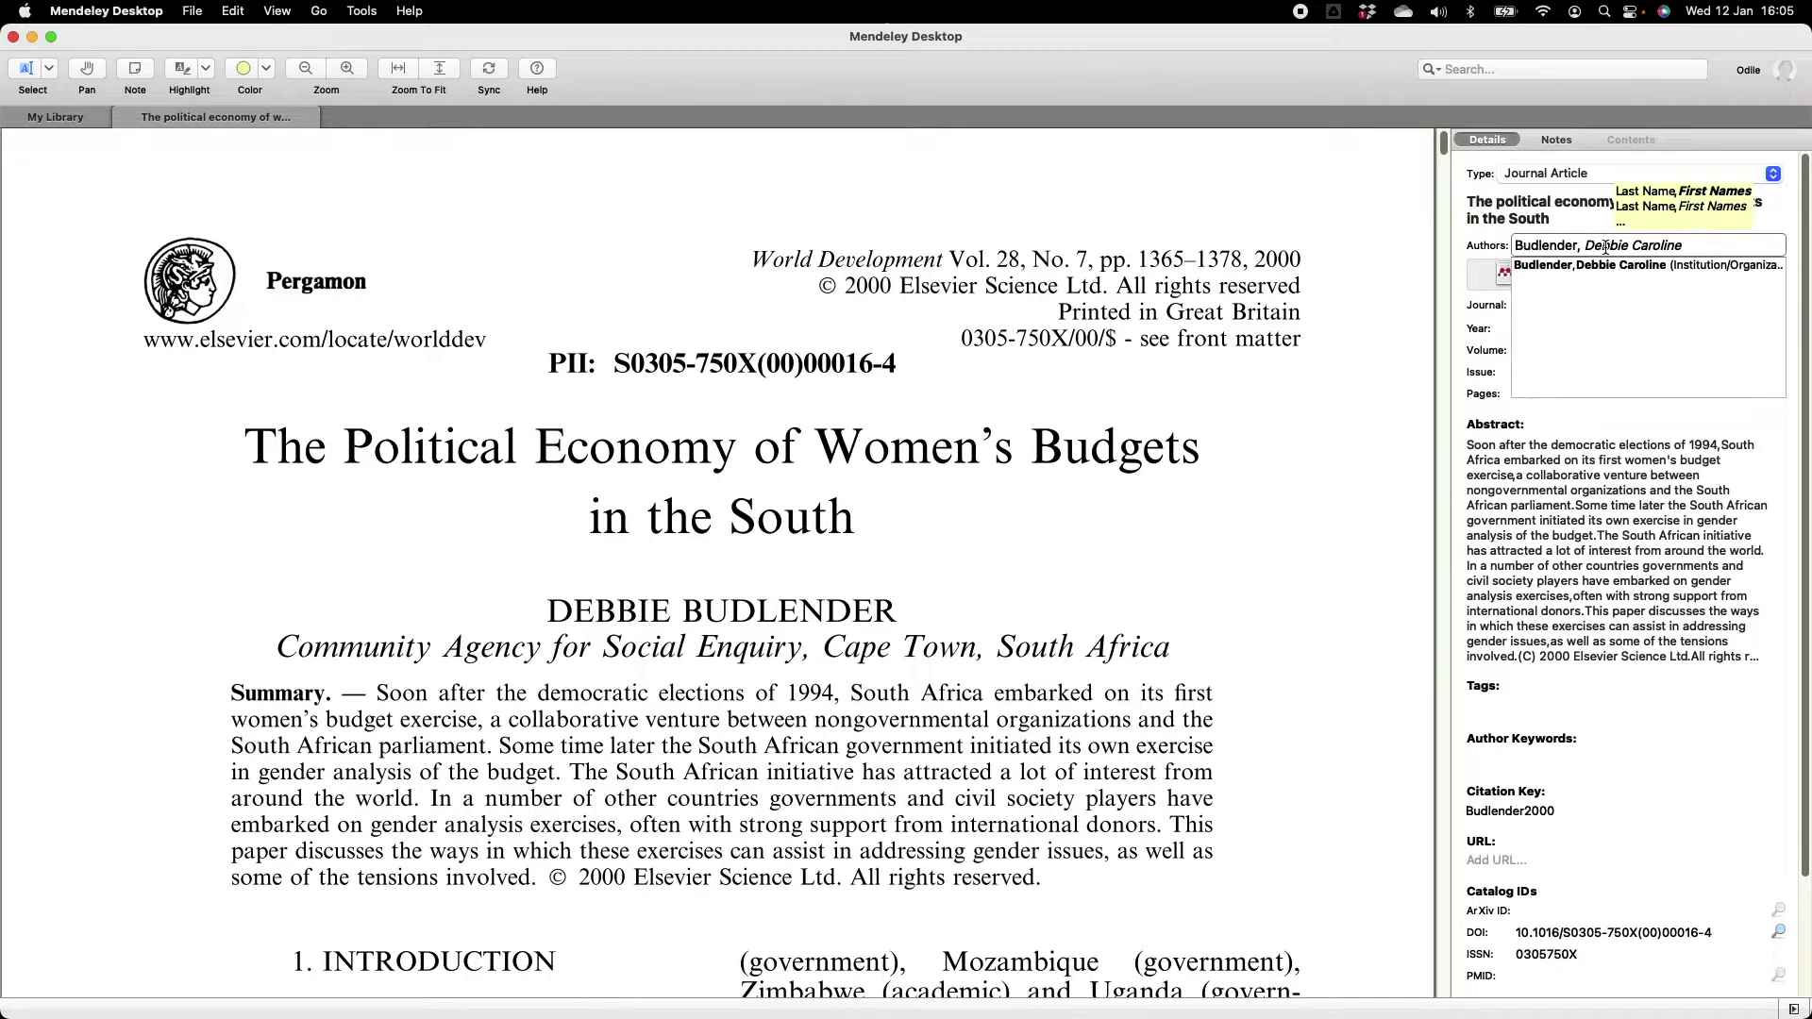
key("Return")
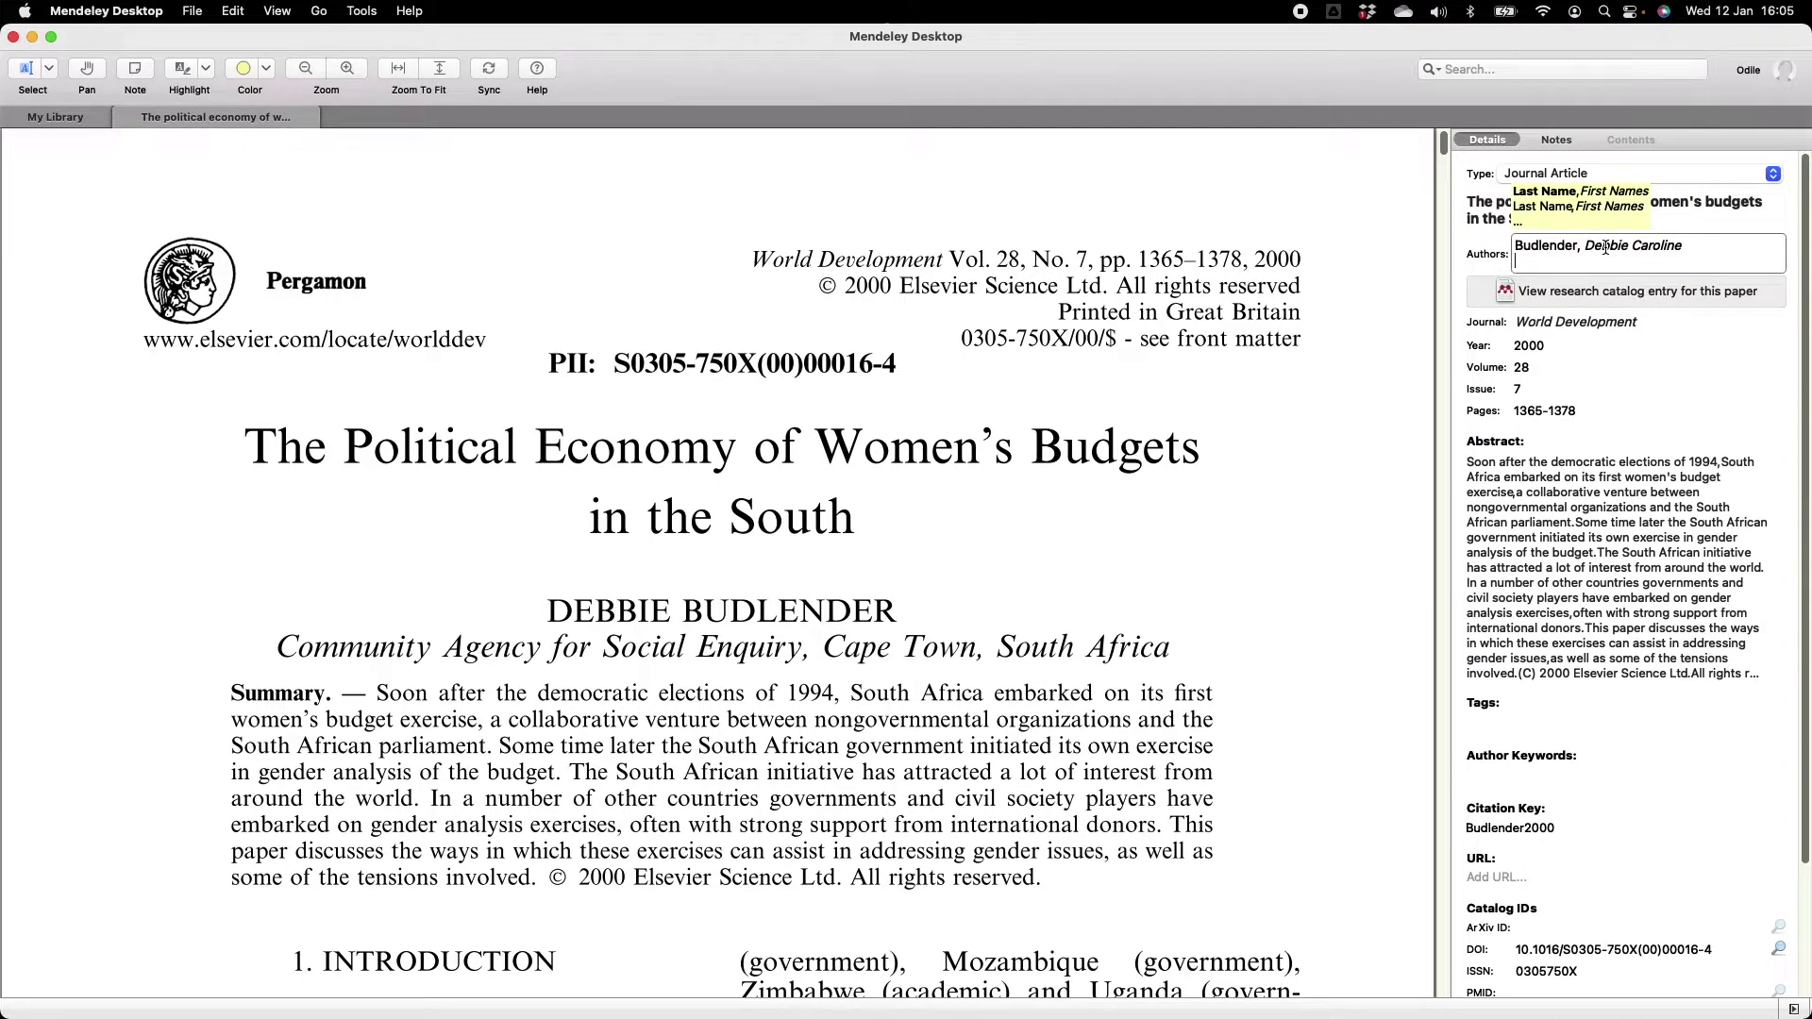
type("Mackett, Odile")
key("Escape")
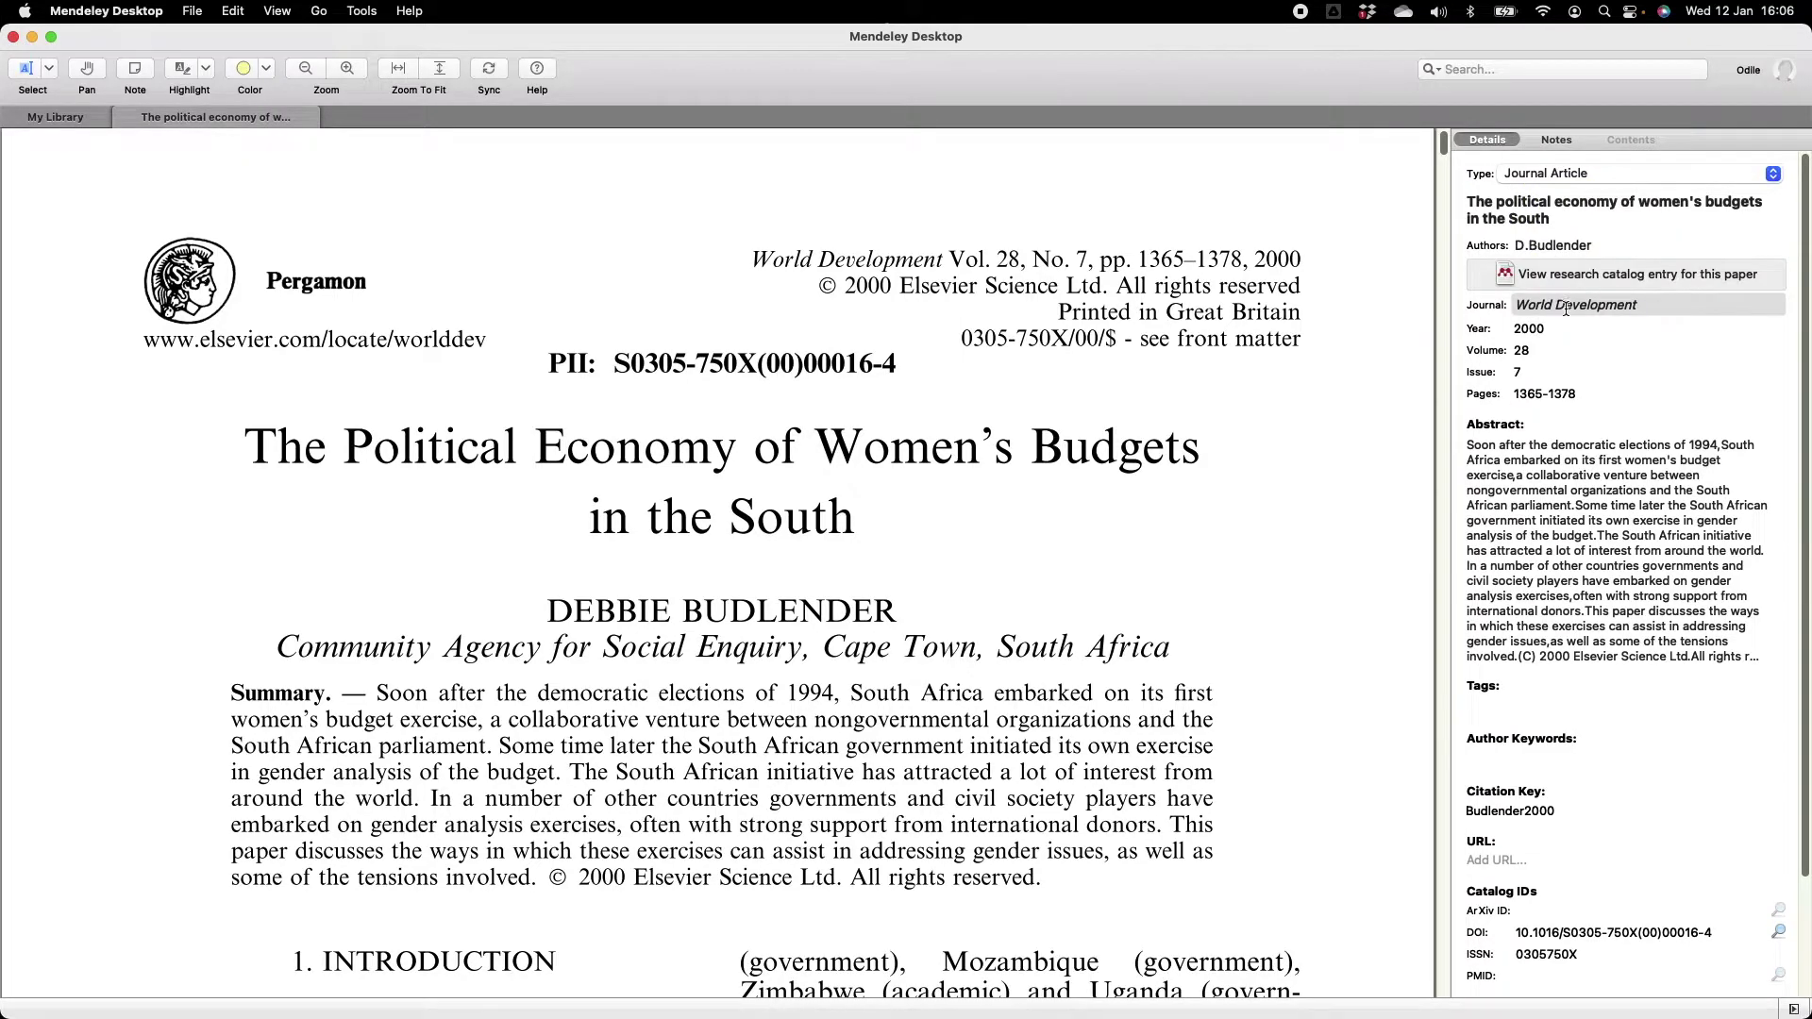
left_click(1566, 308)
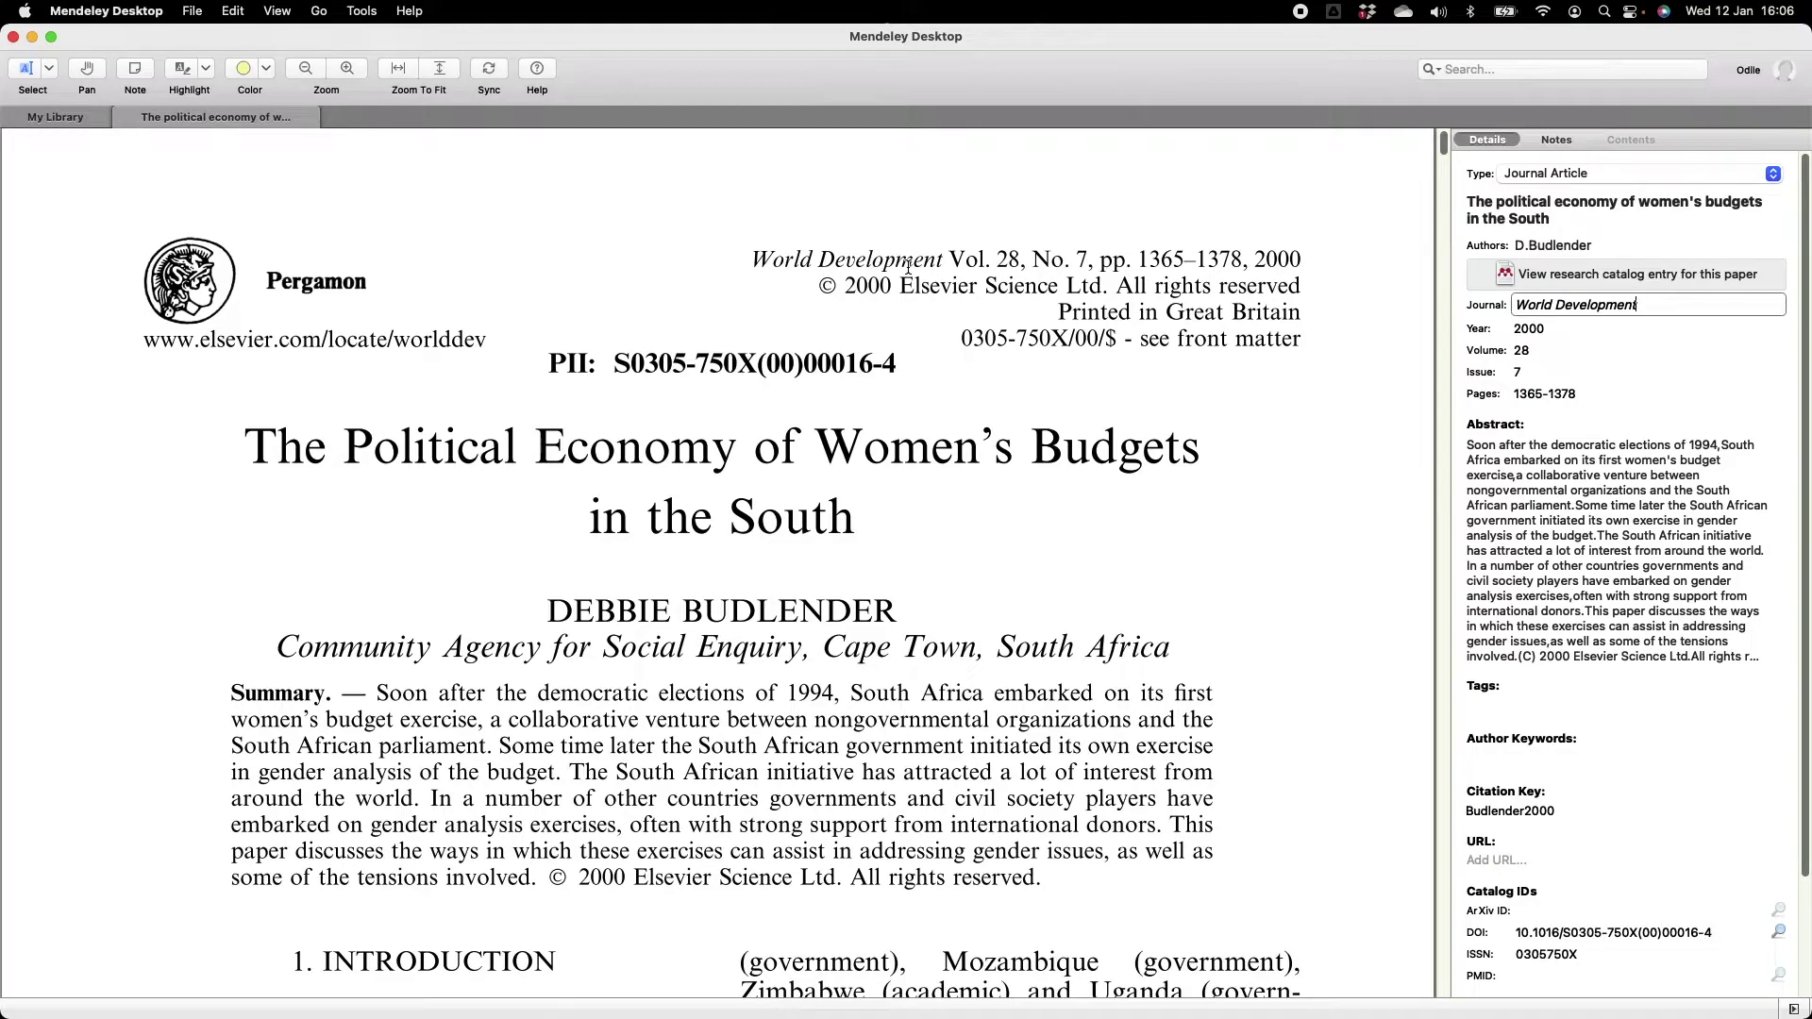
left_click(1555, 330)
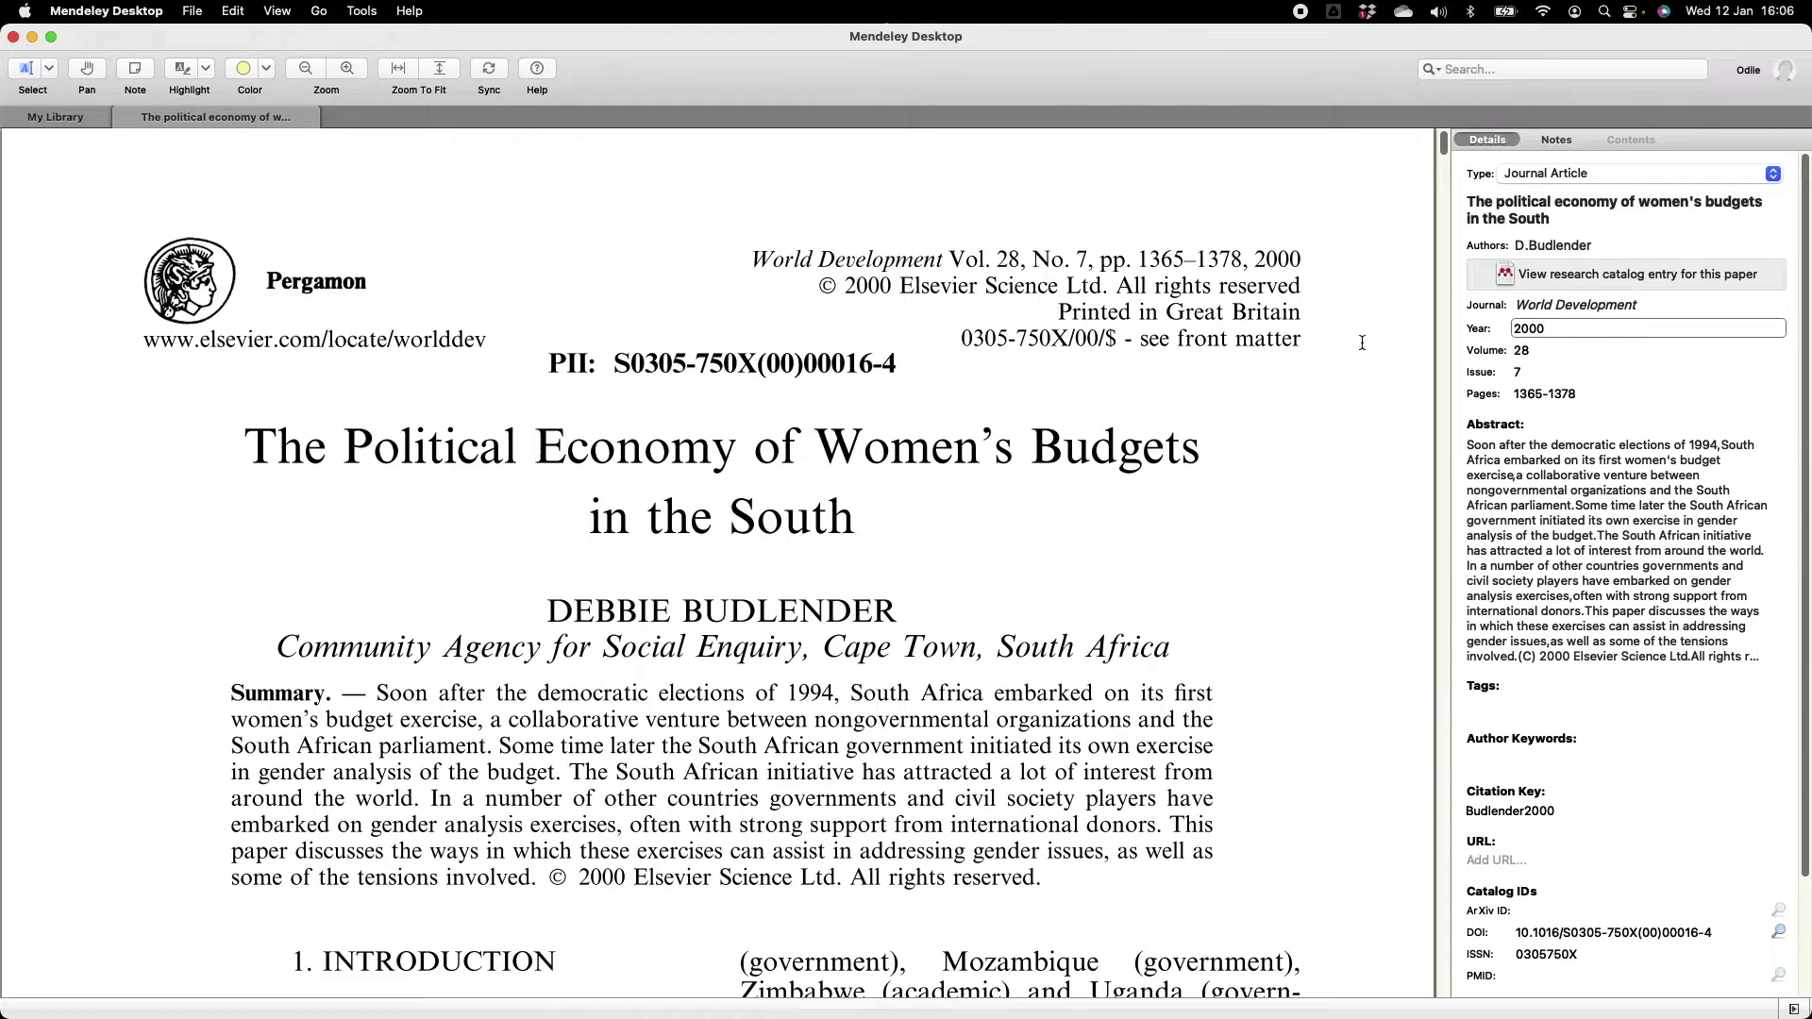
scroll(1531, 393, "down", 3)
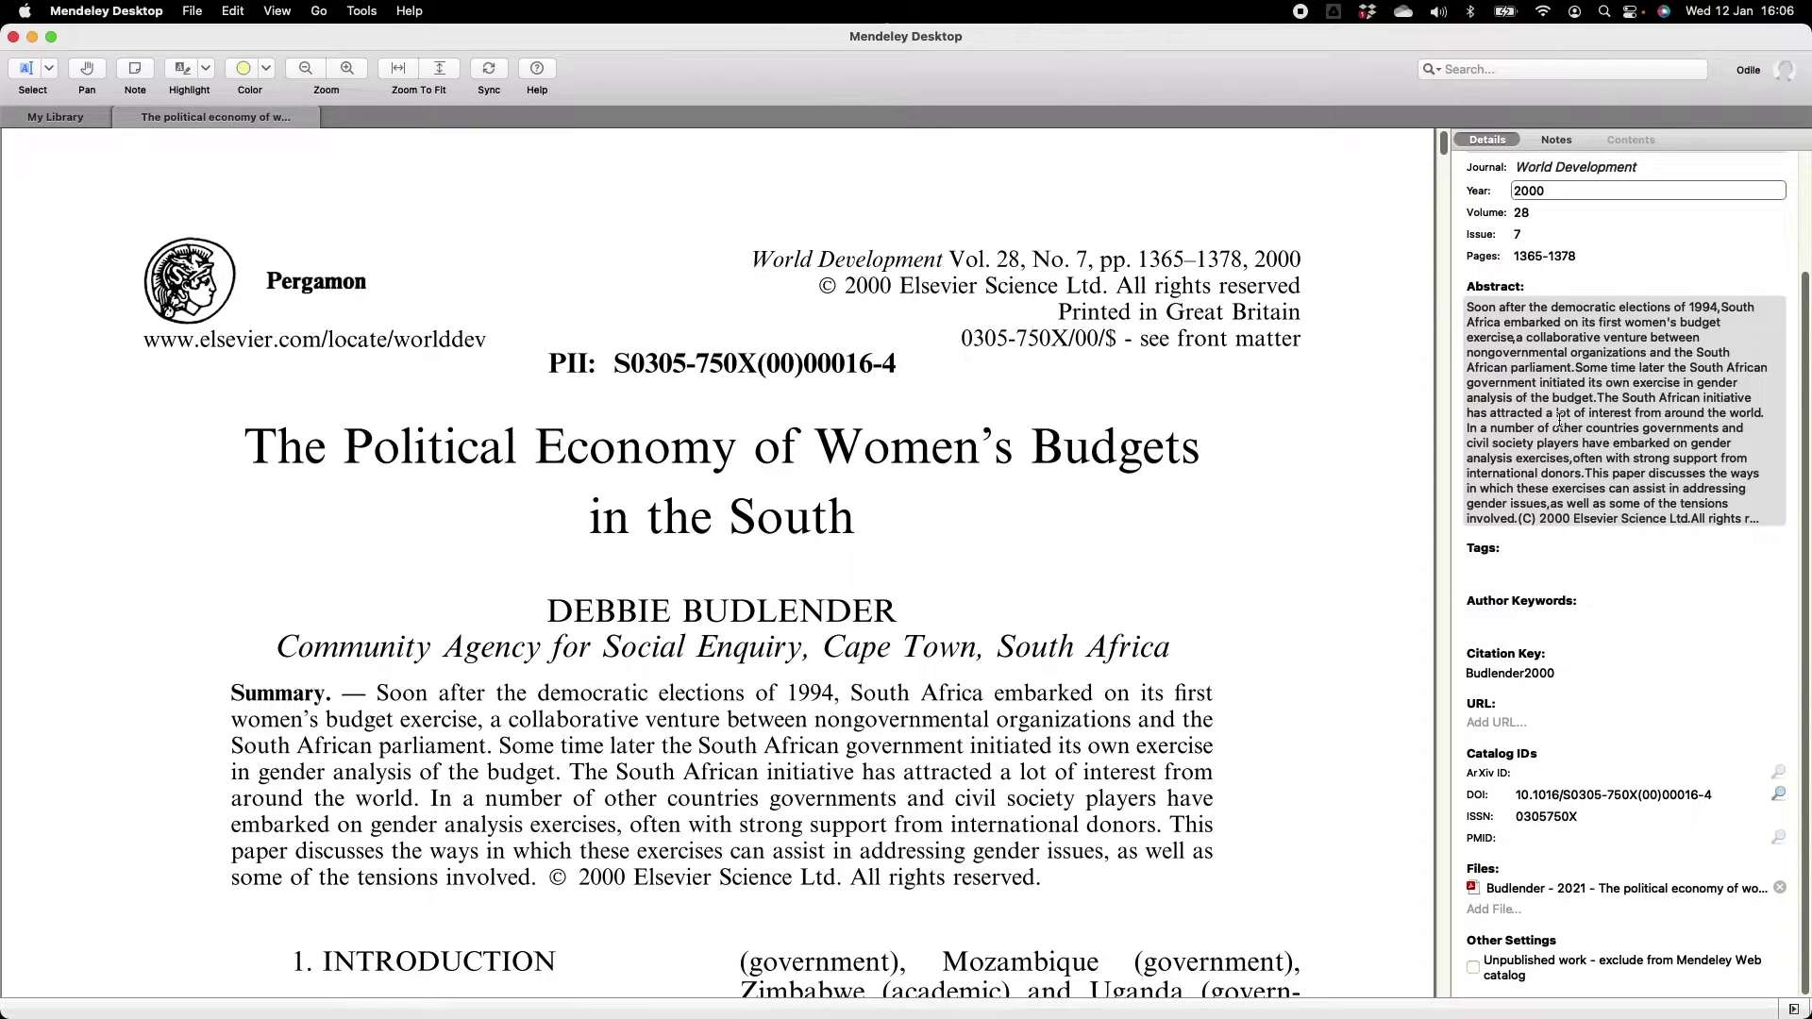
Step through the Abstract, Tags and Author Keywords fields, then return to All Documents.
left_click(1597, 401)
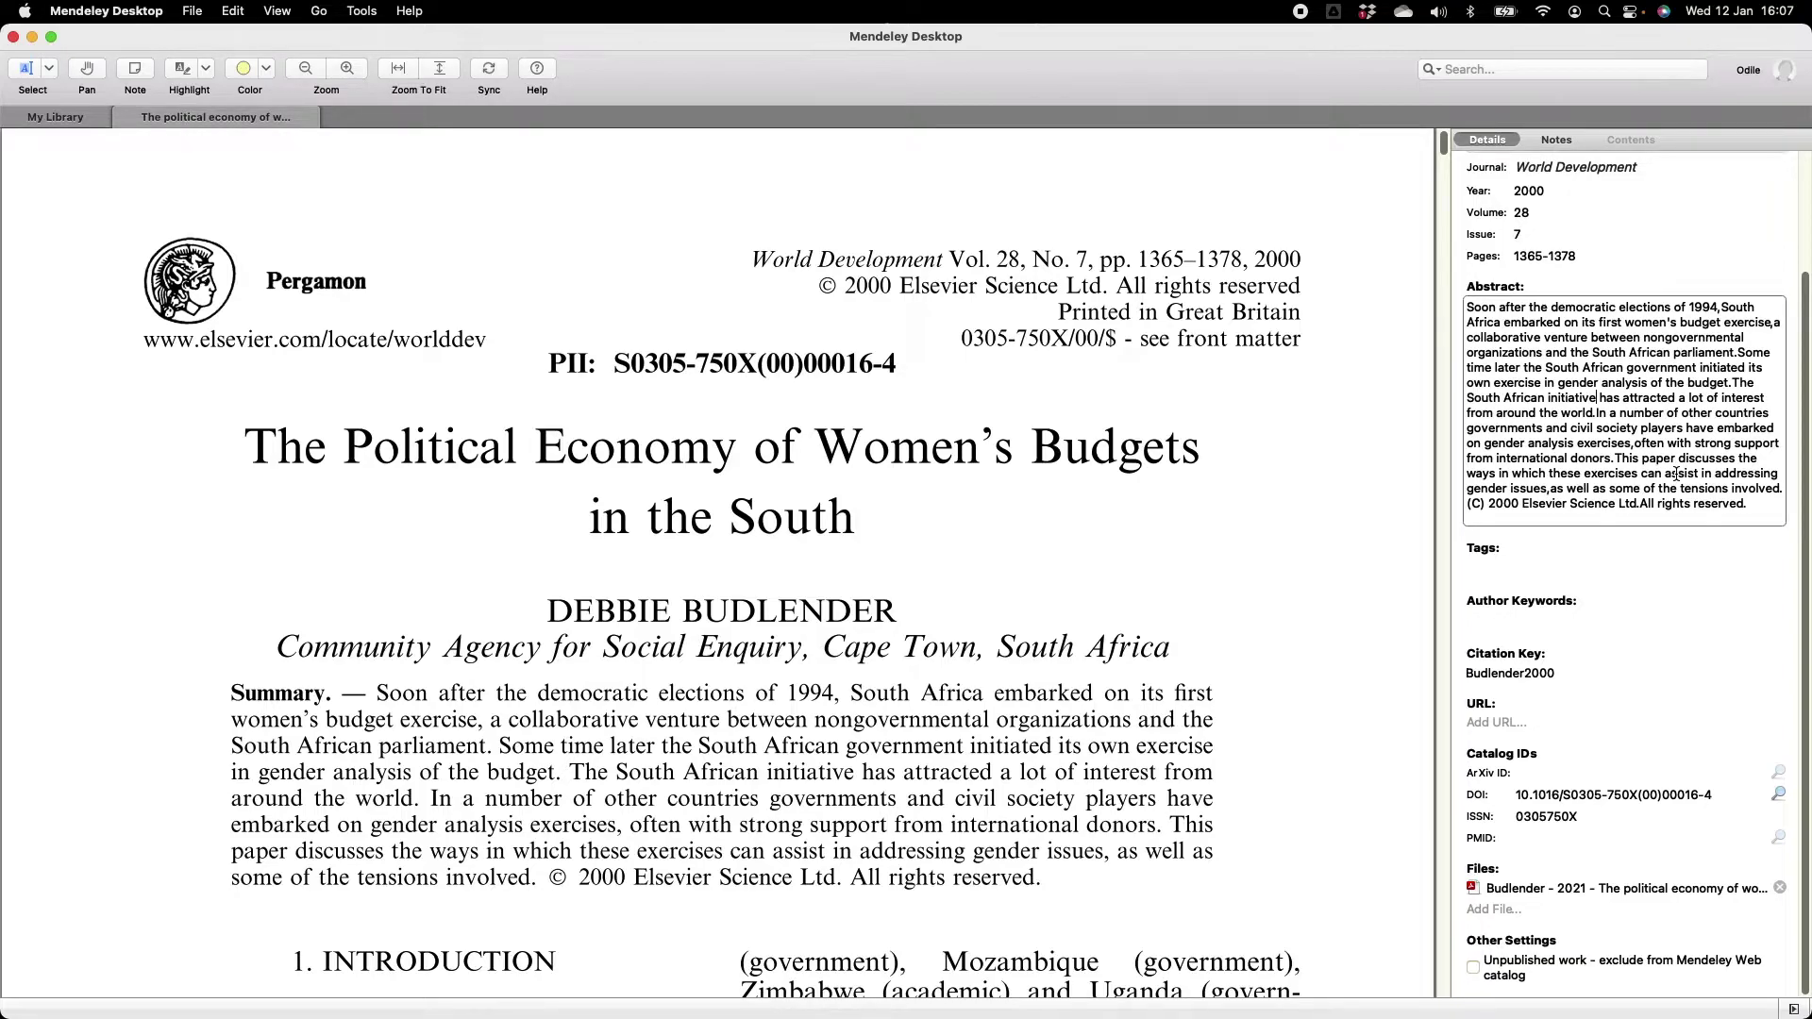
left_click(1525, 569)
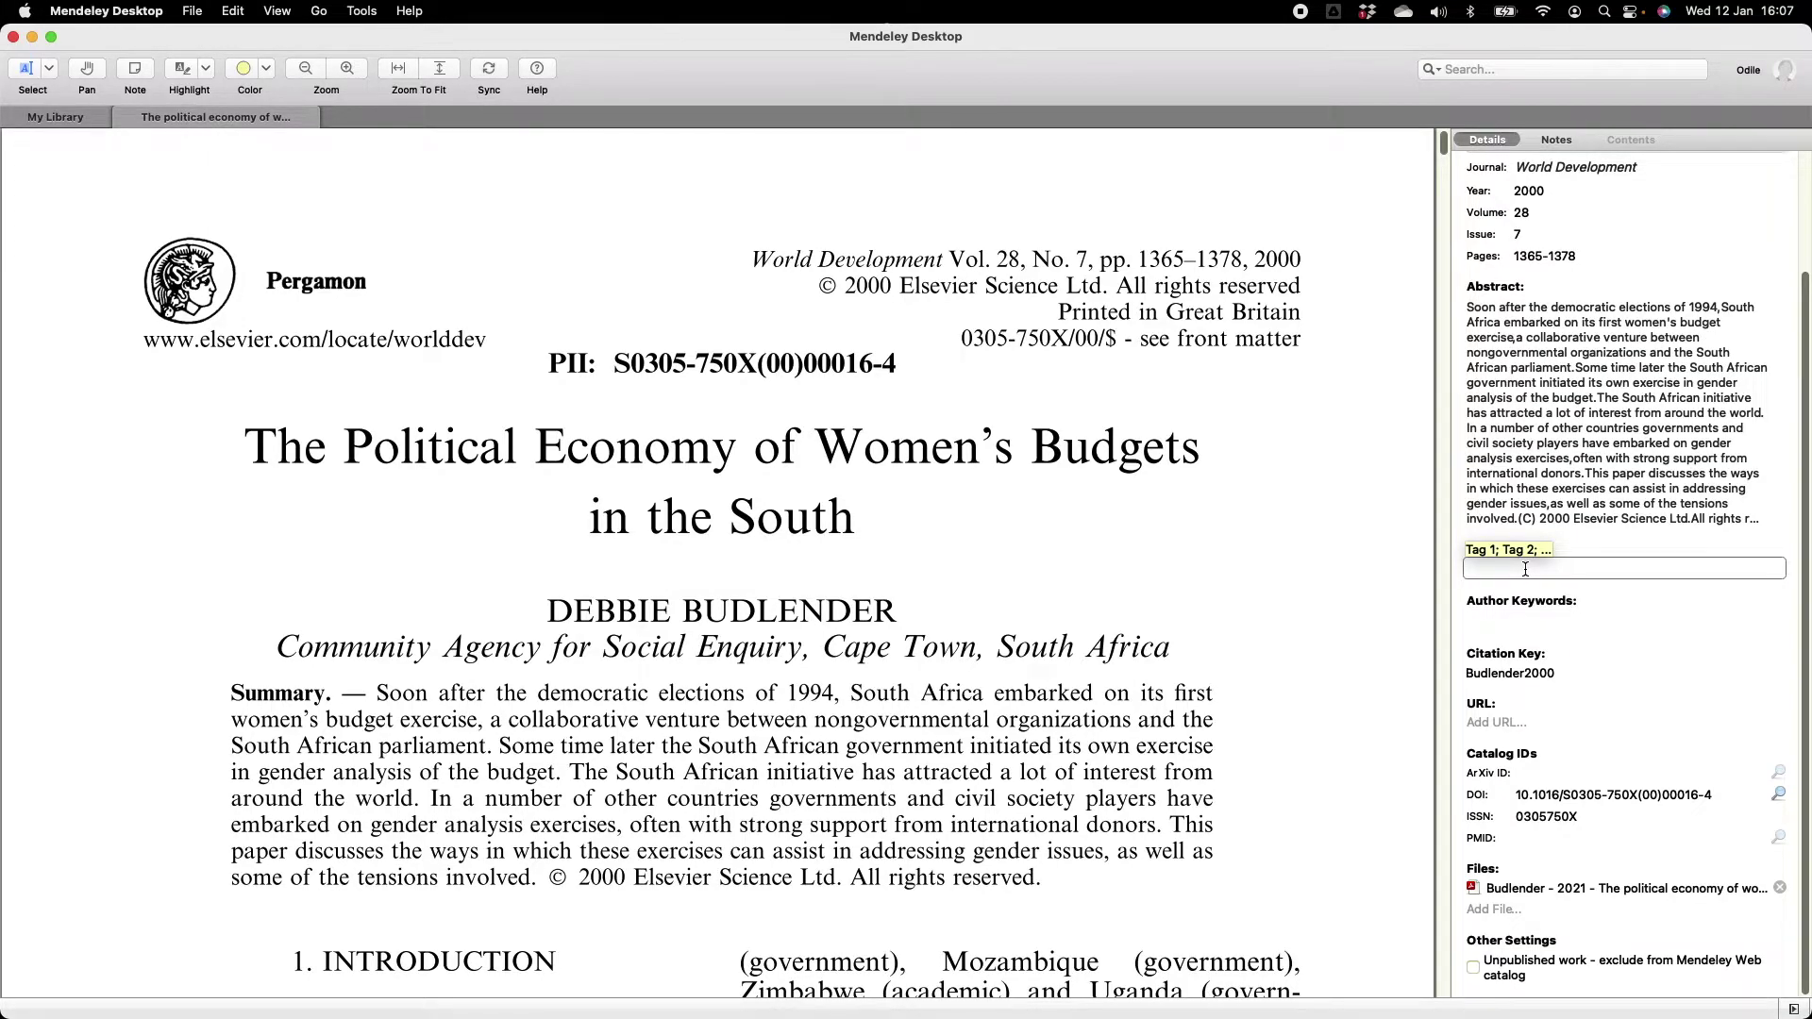
left_click(1513, 611)
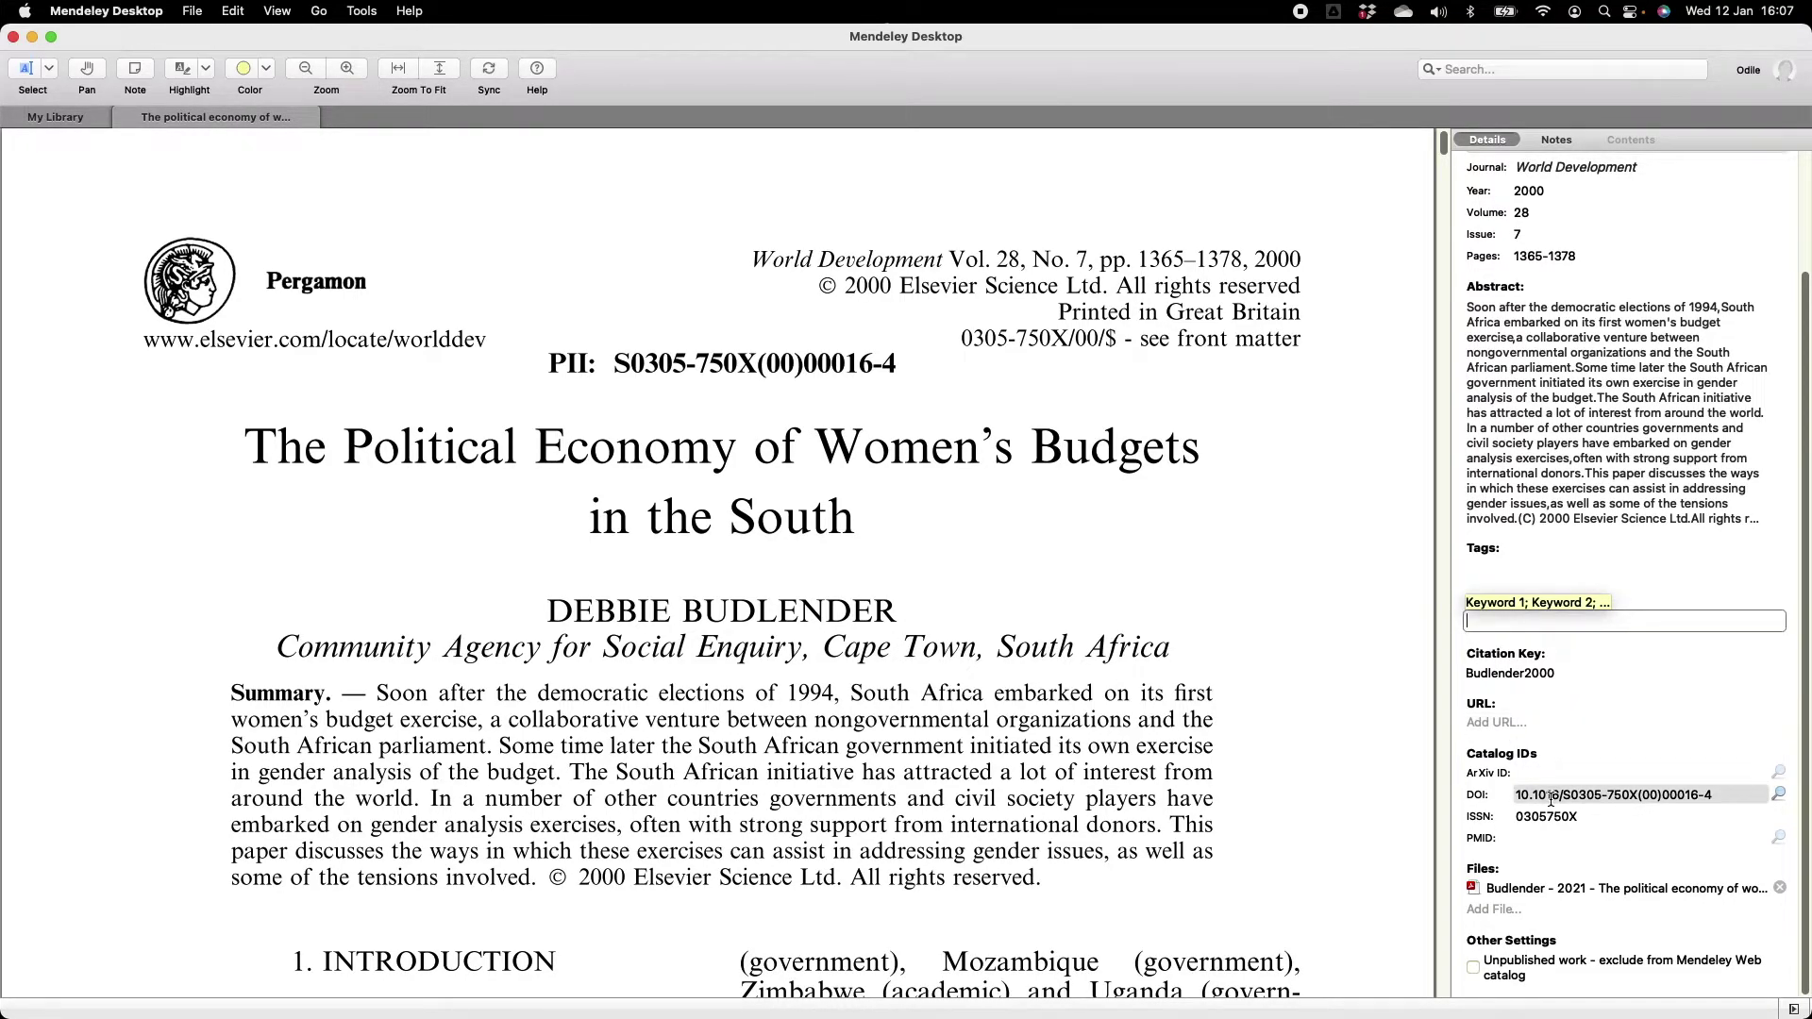
key("ctrl+Tab")
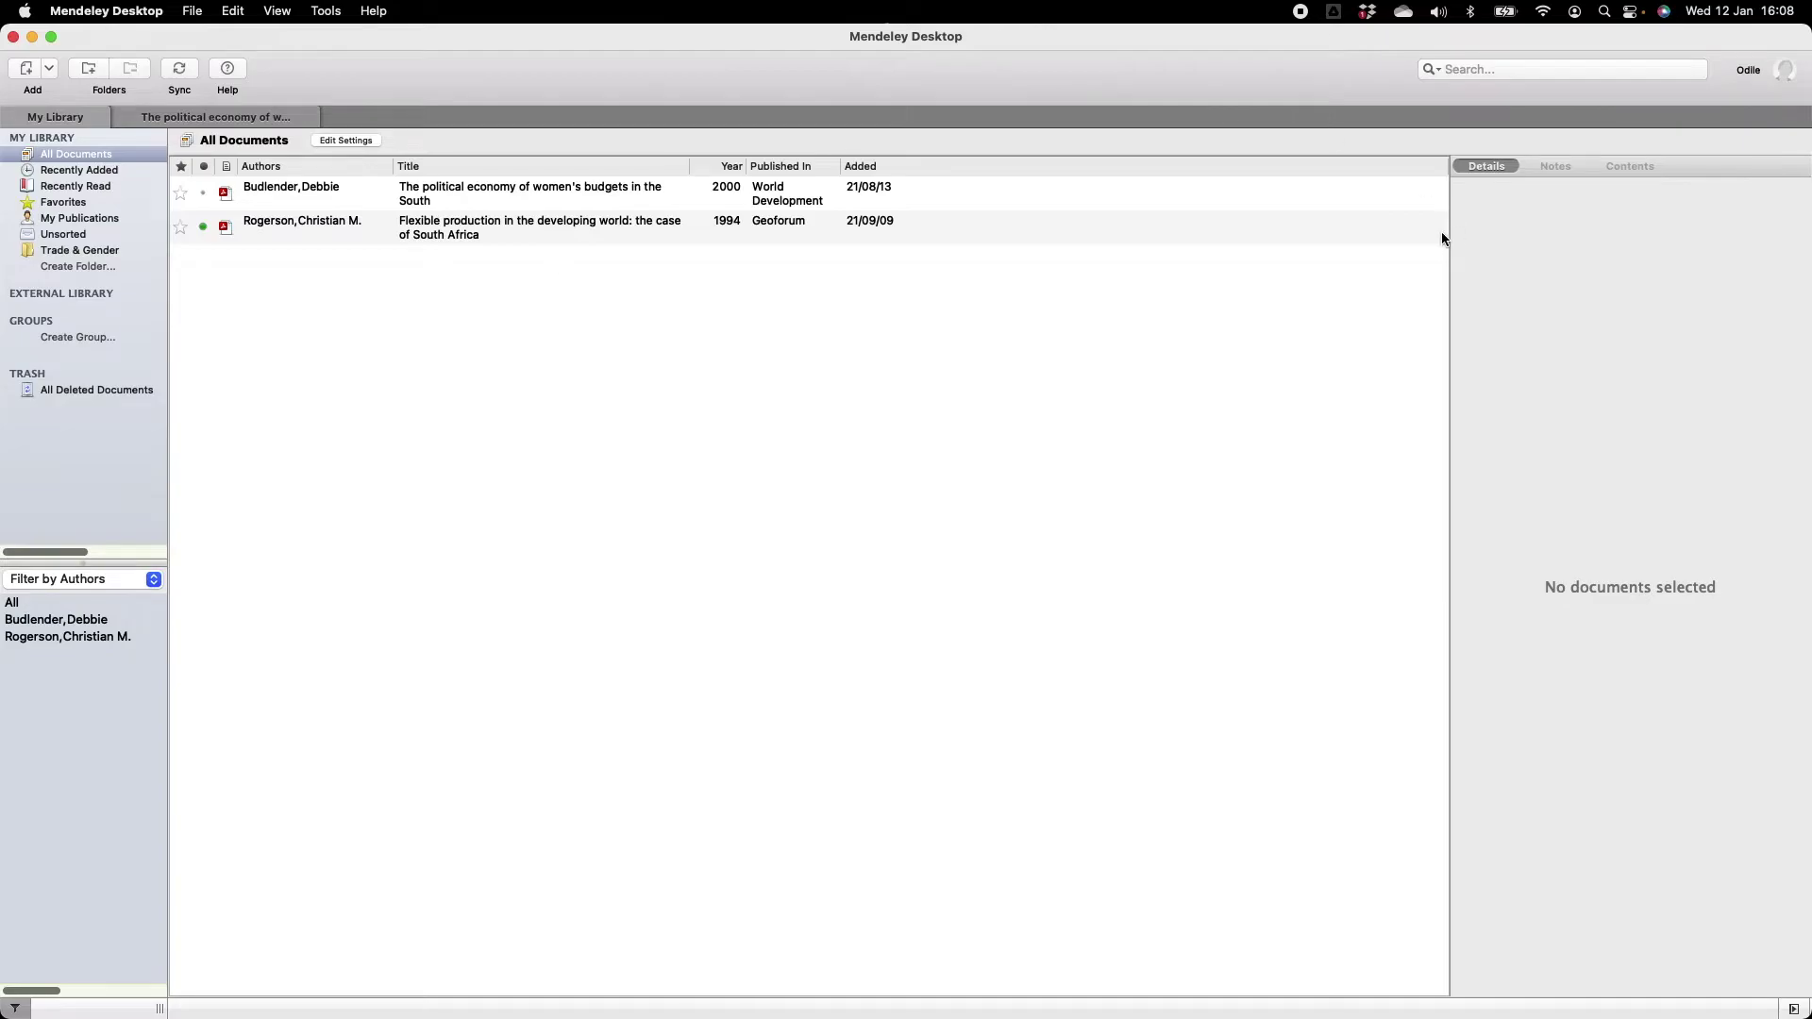
Add Working Paper 2.pdf from Finder and open the new literacy paper.
key("super+Tab")
left_click(677, 954)
left_click_drag(677, 954, 563, 396)
double_click(495, 190)
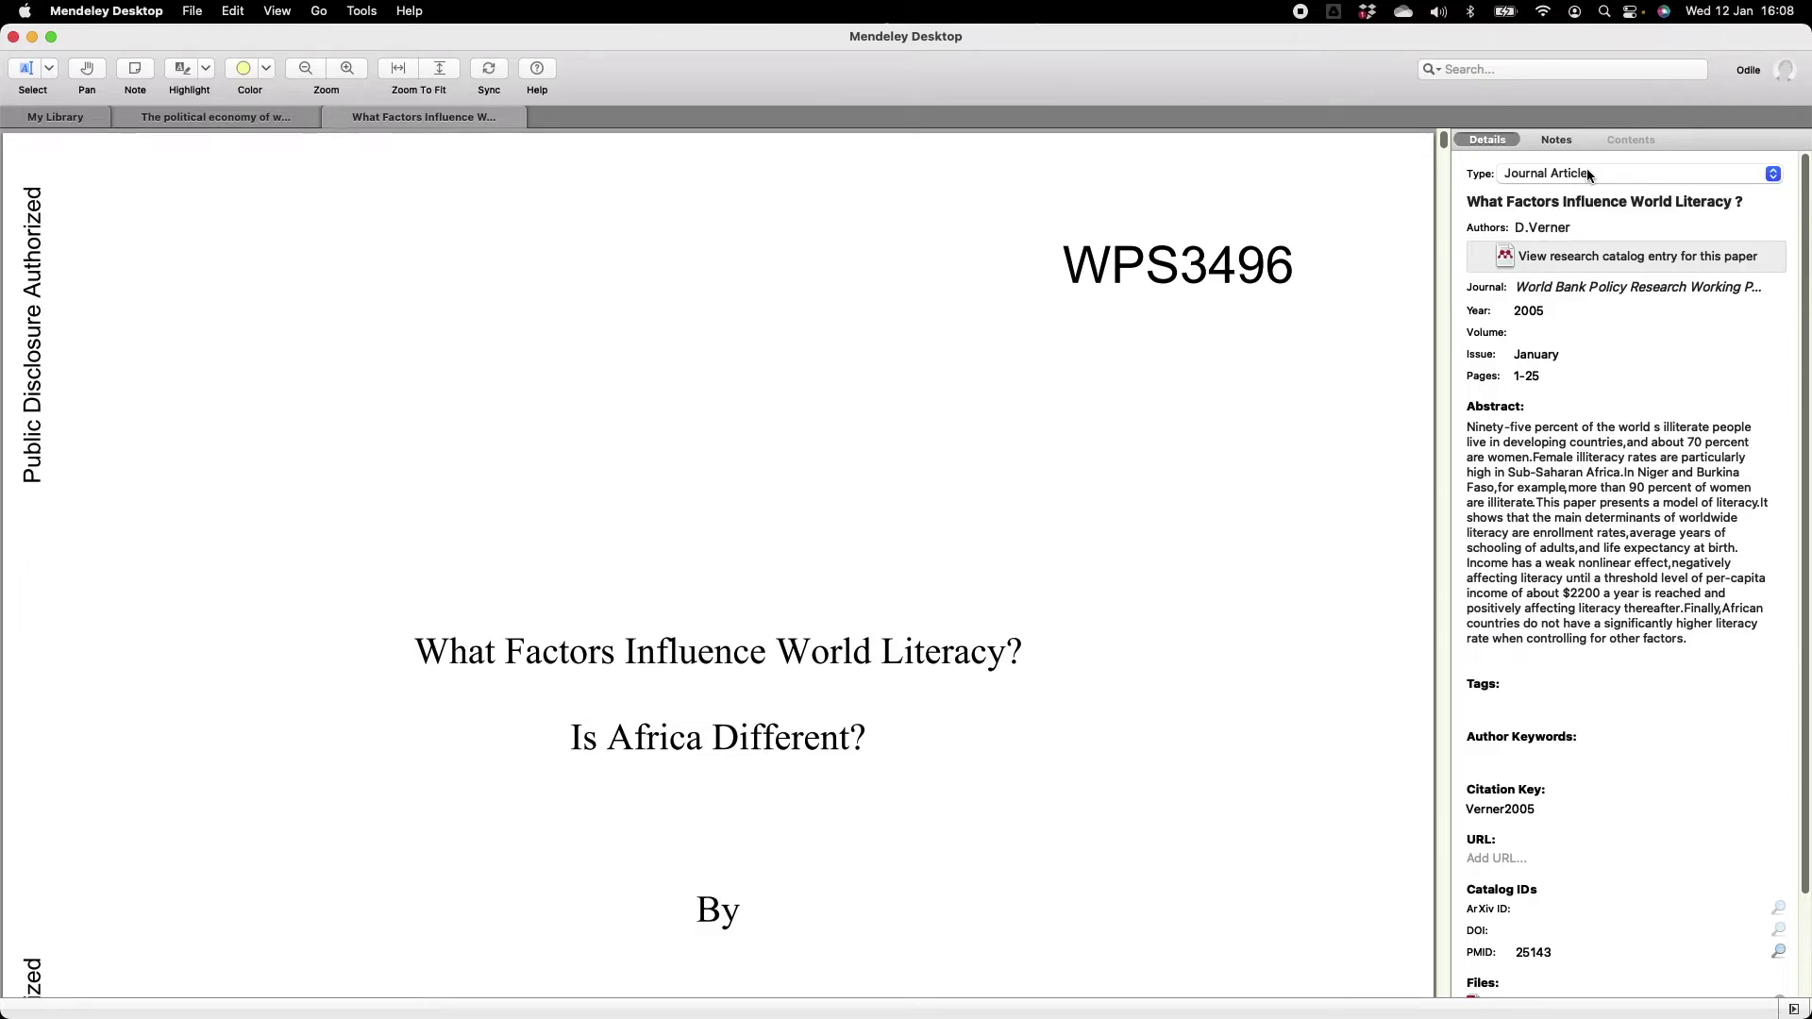
Recatalogue the entry as a Working Paper and append 'Is Africa Different' to its title.
left_click(1587, 171)
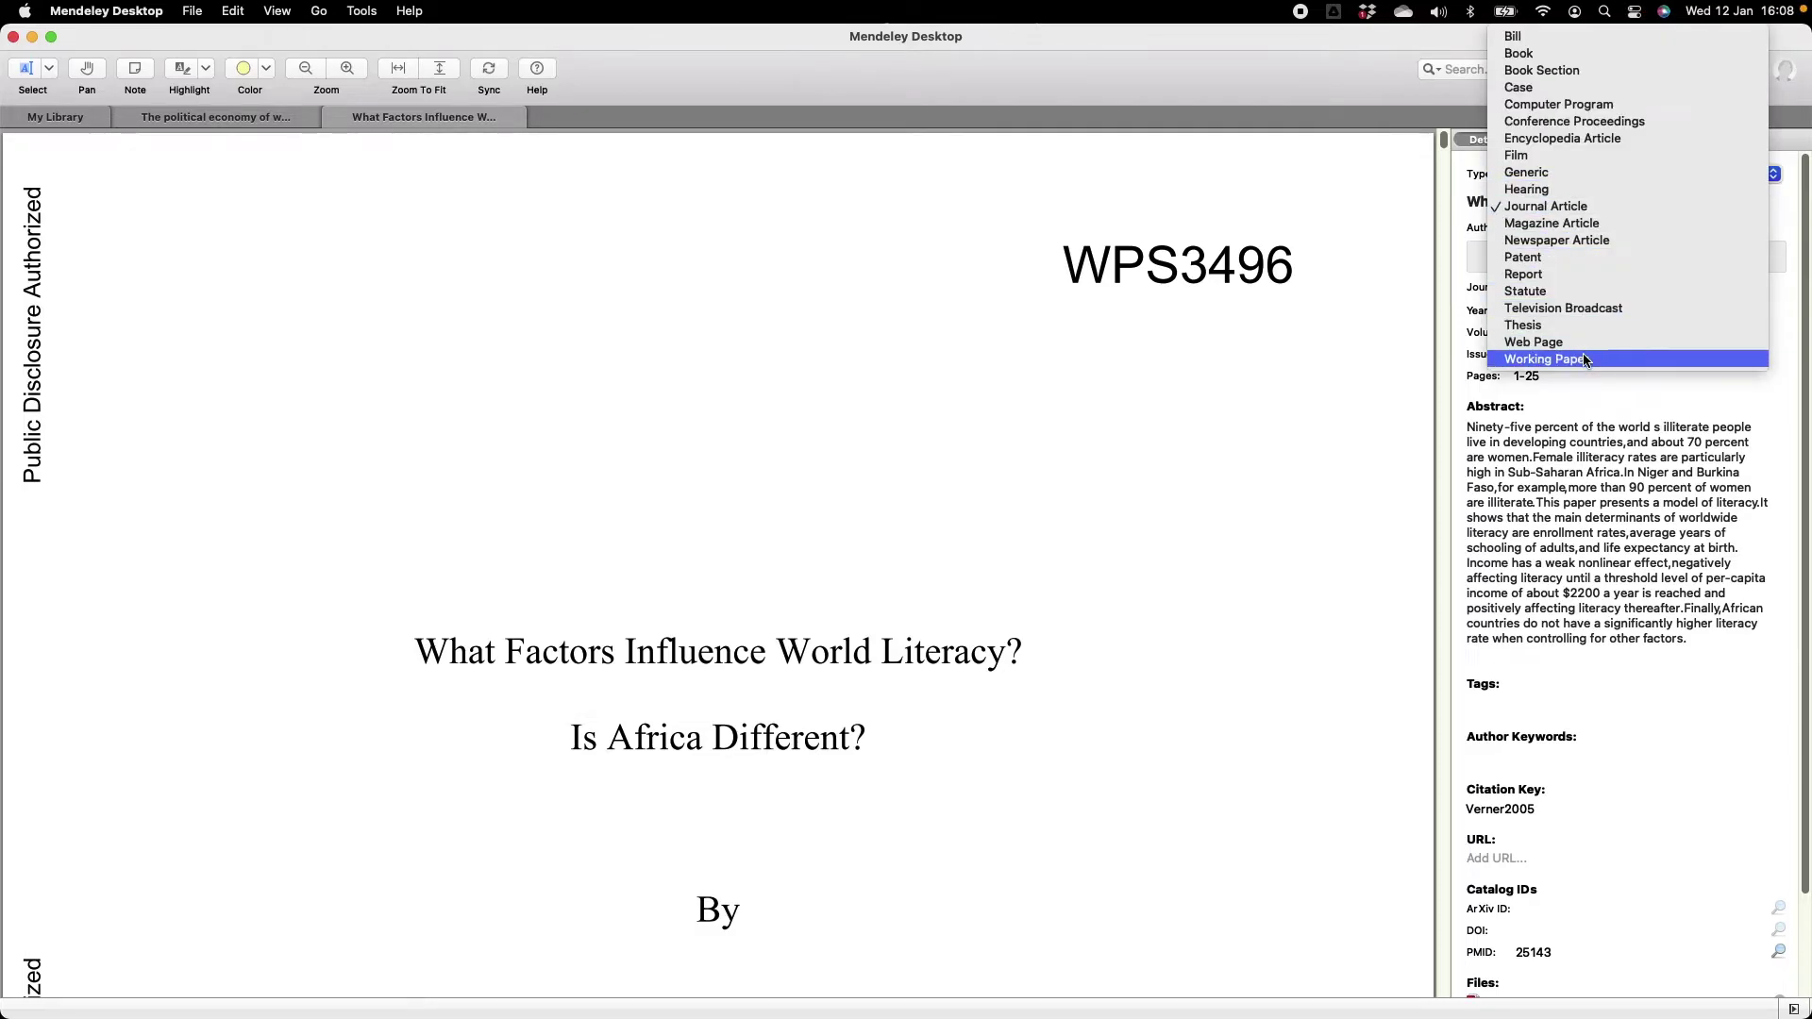
left_click(1587, 358)
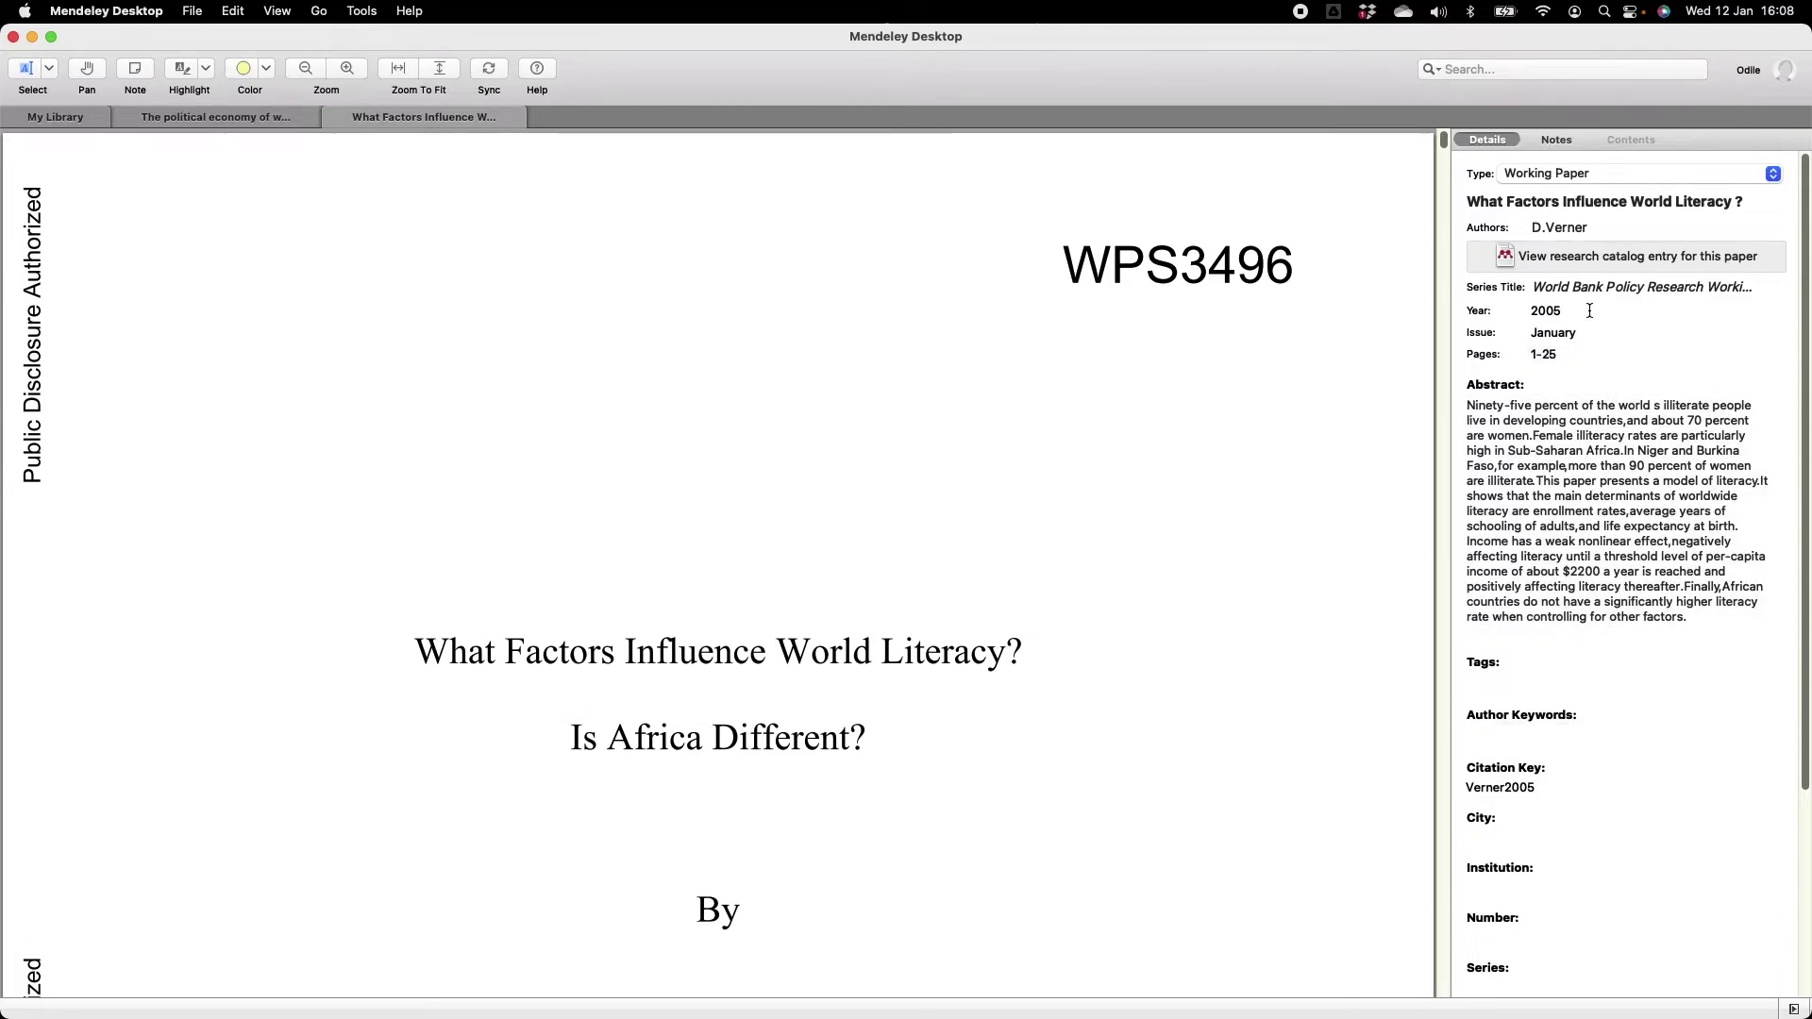
left_click(1623, 203)
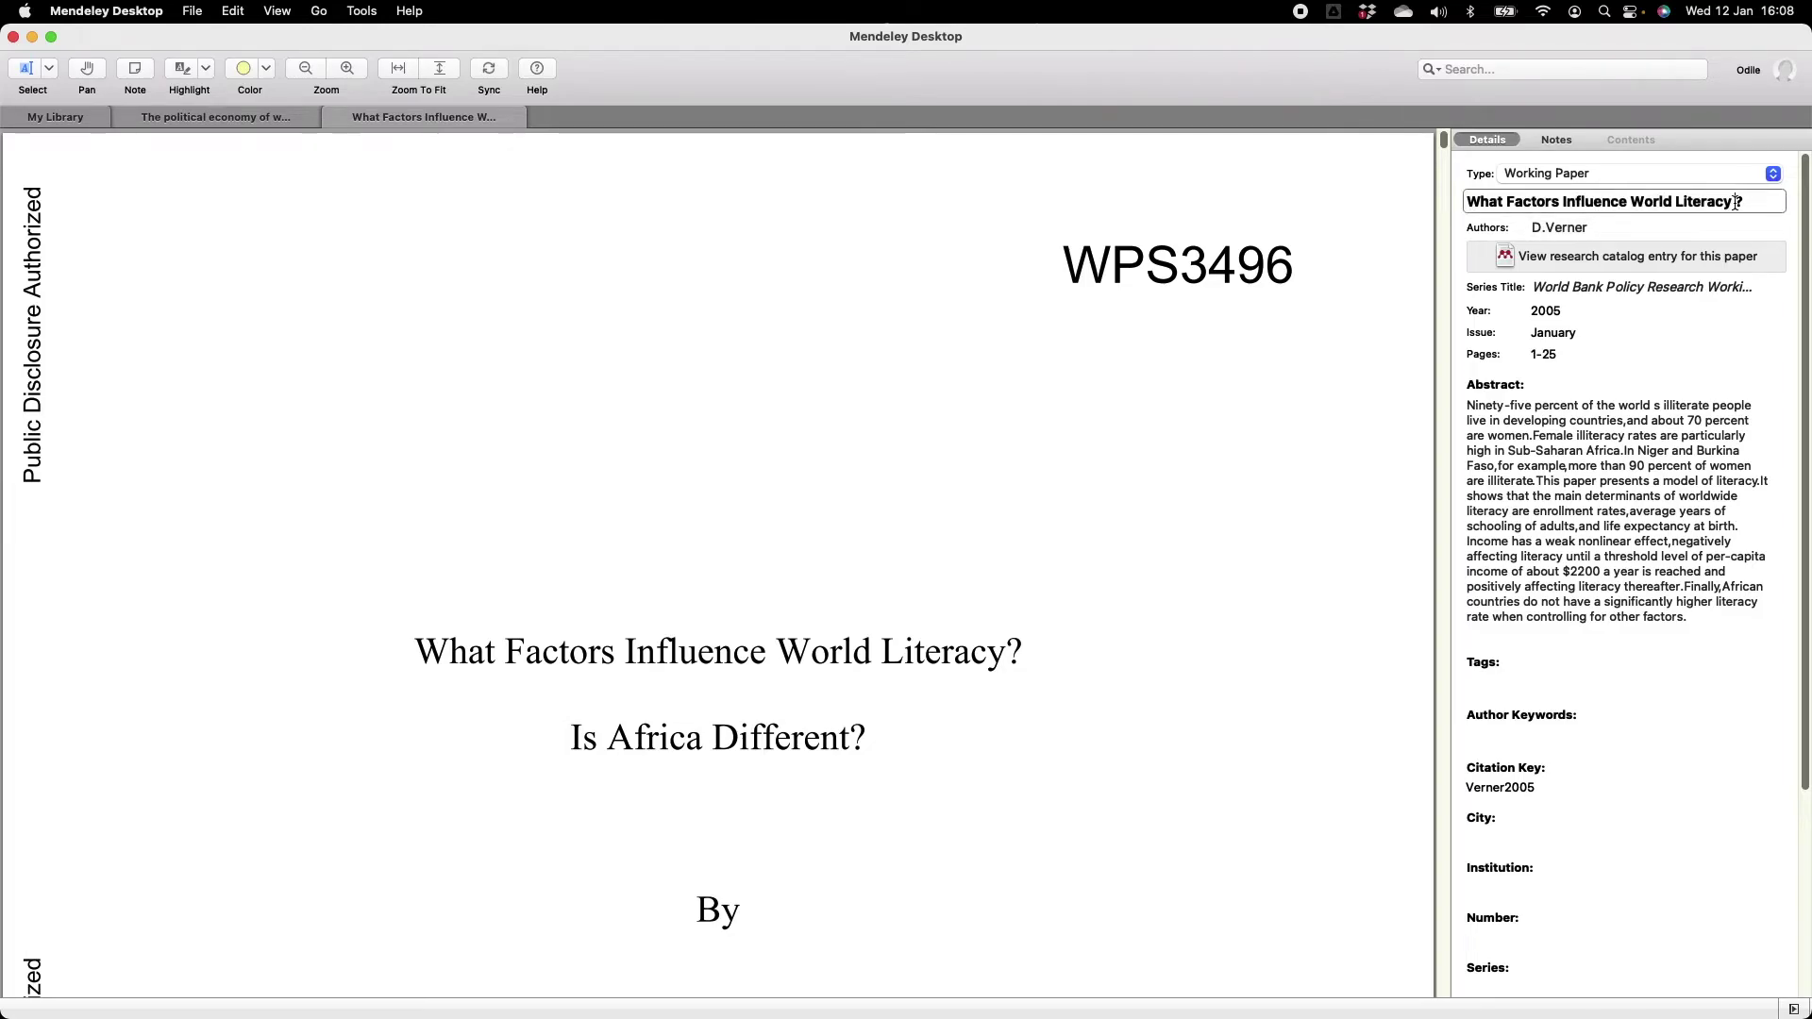
left_click(1736, 203)
type("Is Africa Different")
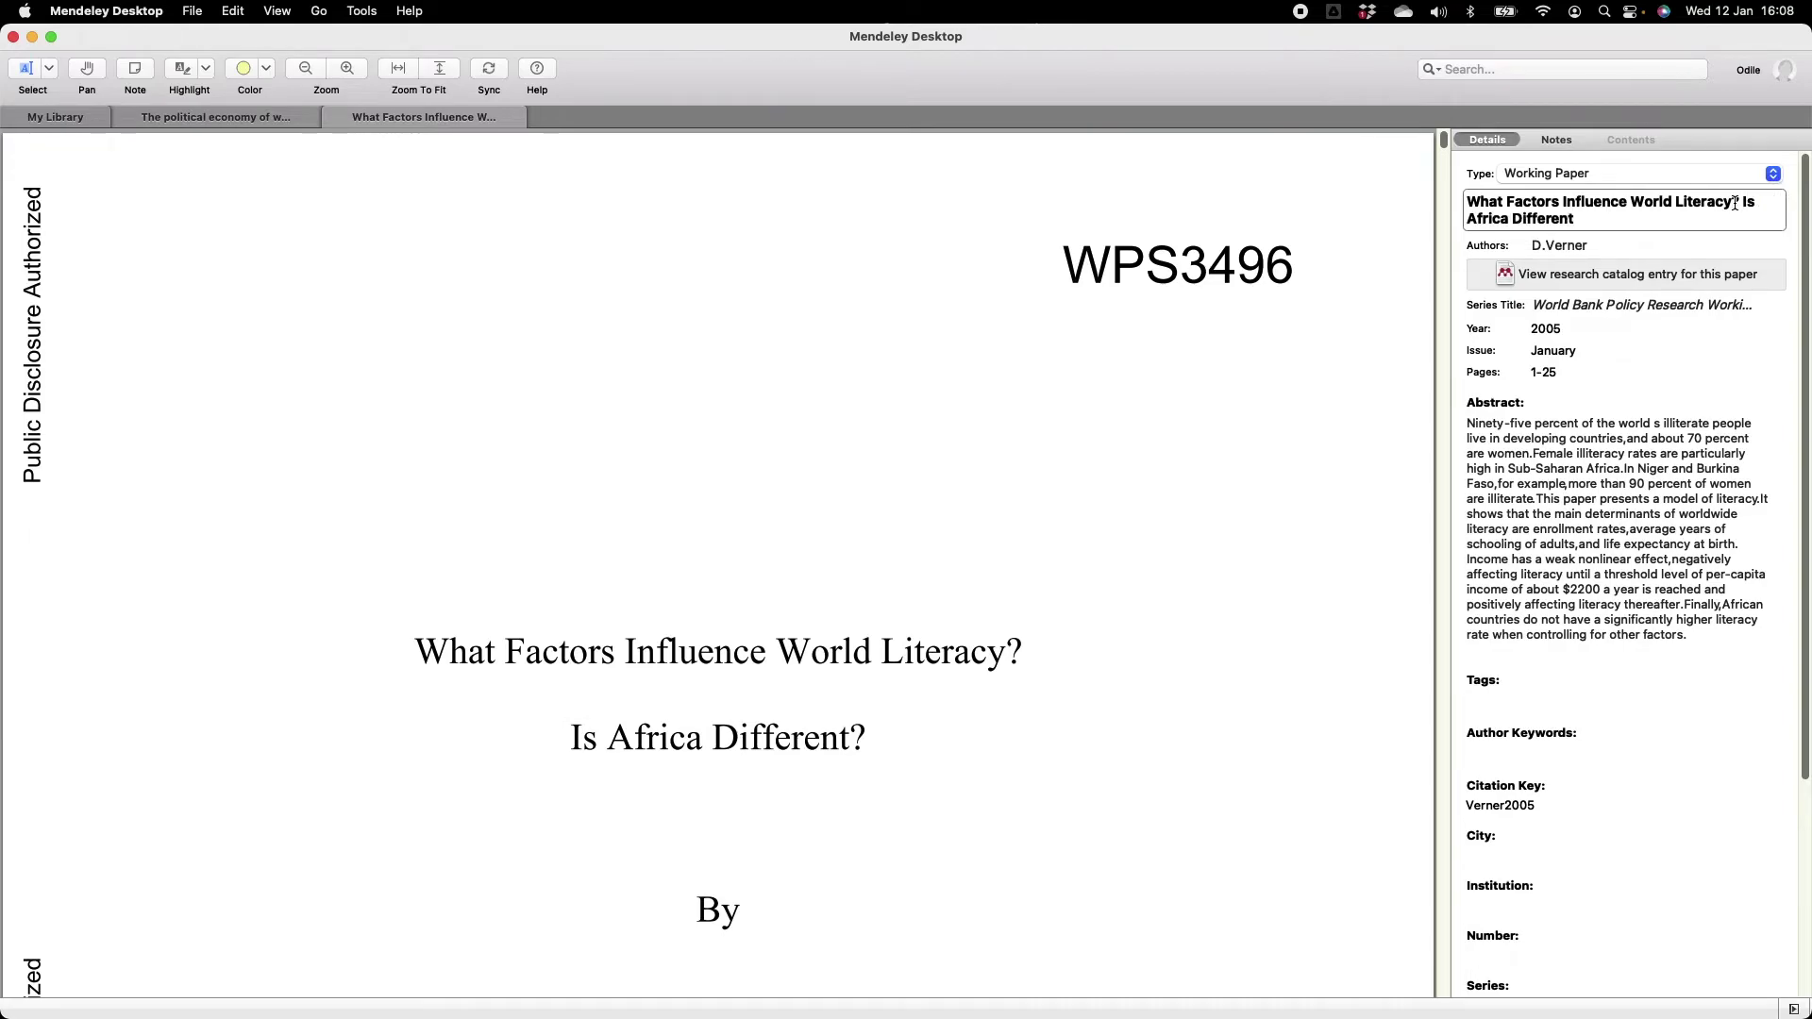
scroll(1233, 473, "down", 5)
Check the author name and delete the Series Title value.
left_click(1632, 251)
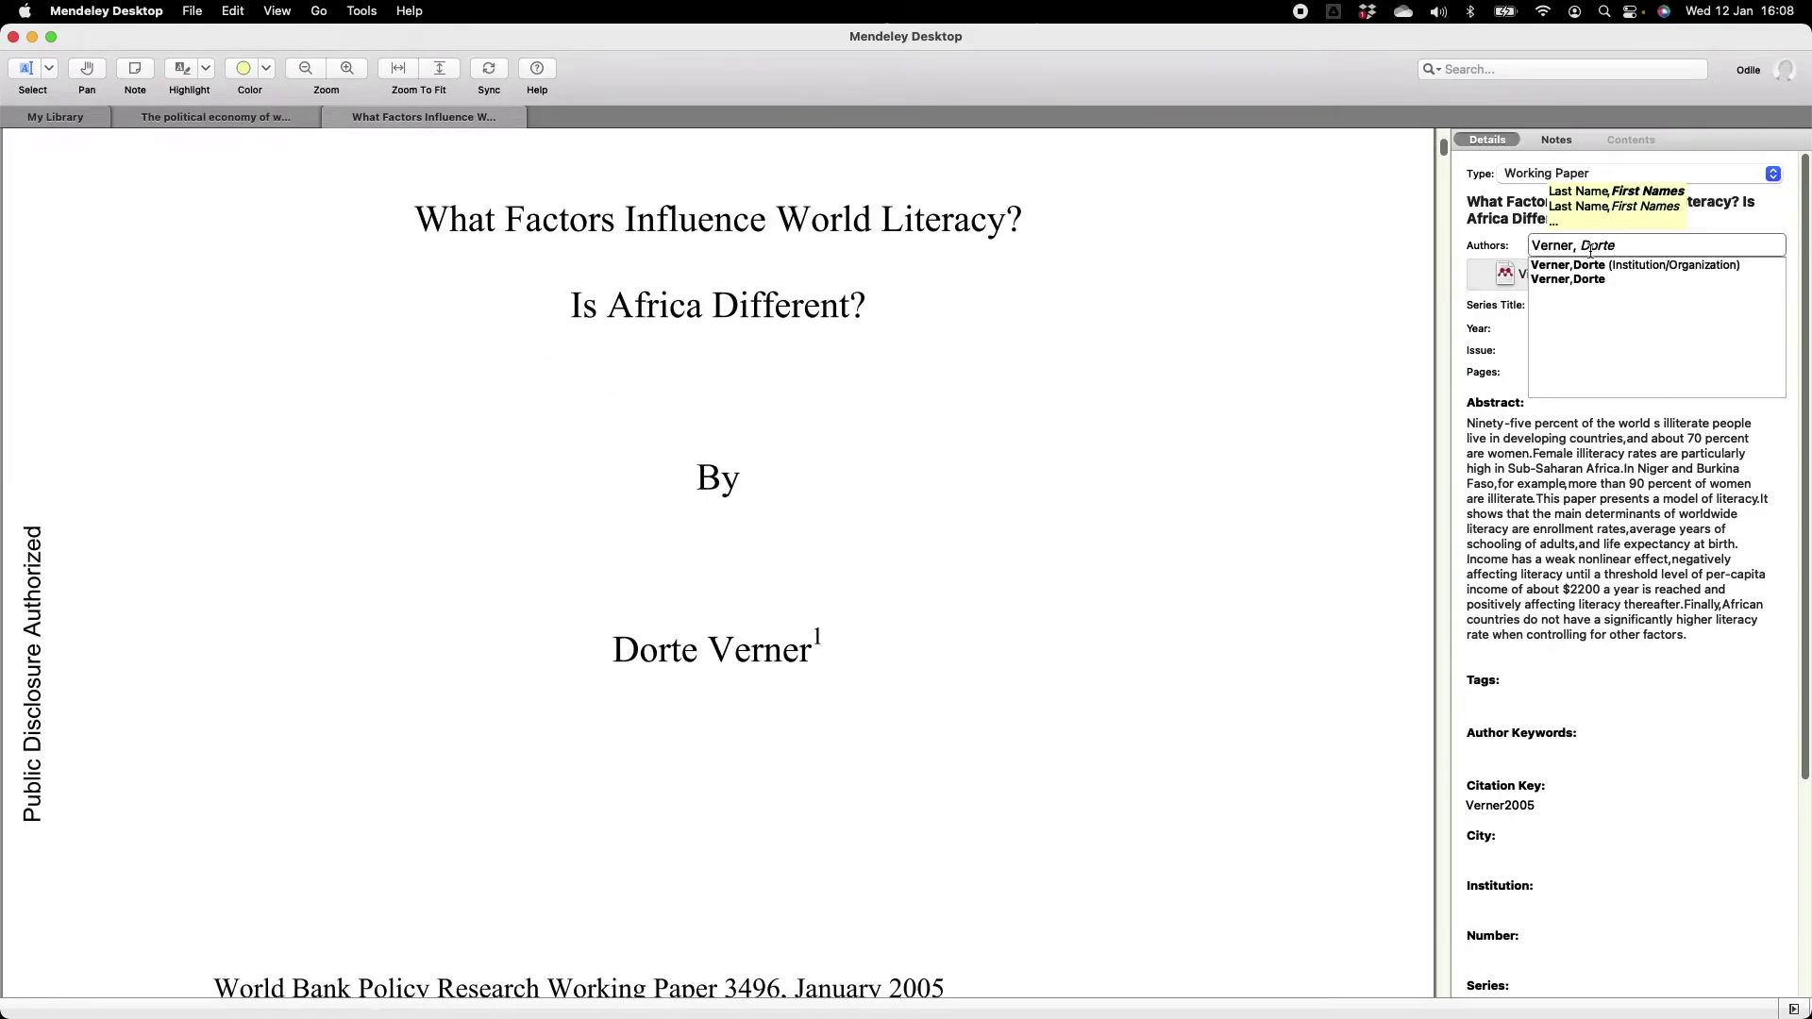
left_click(1507, 308)
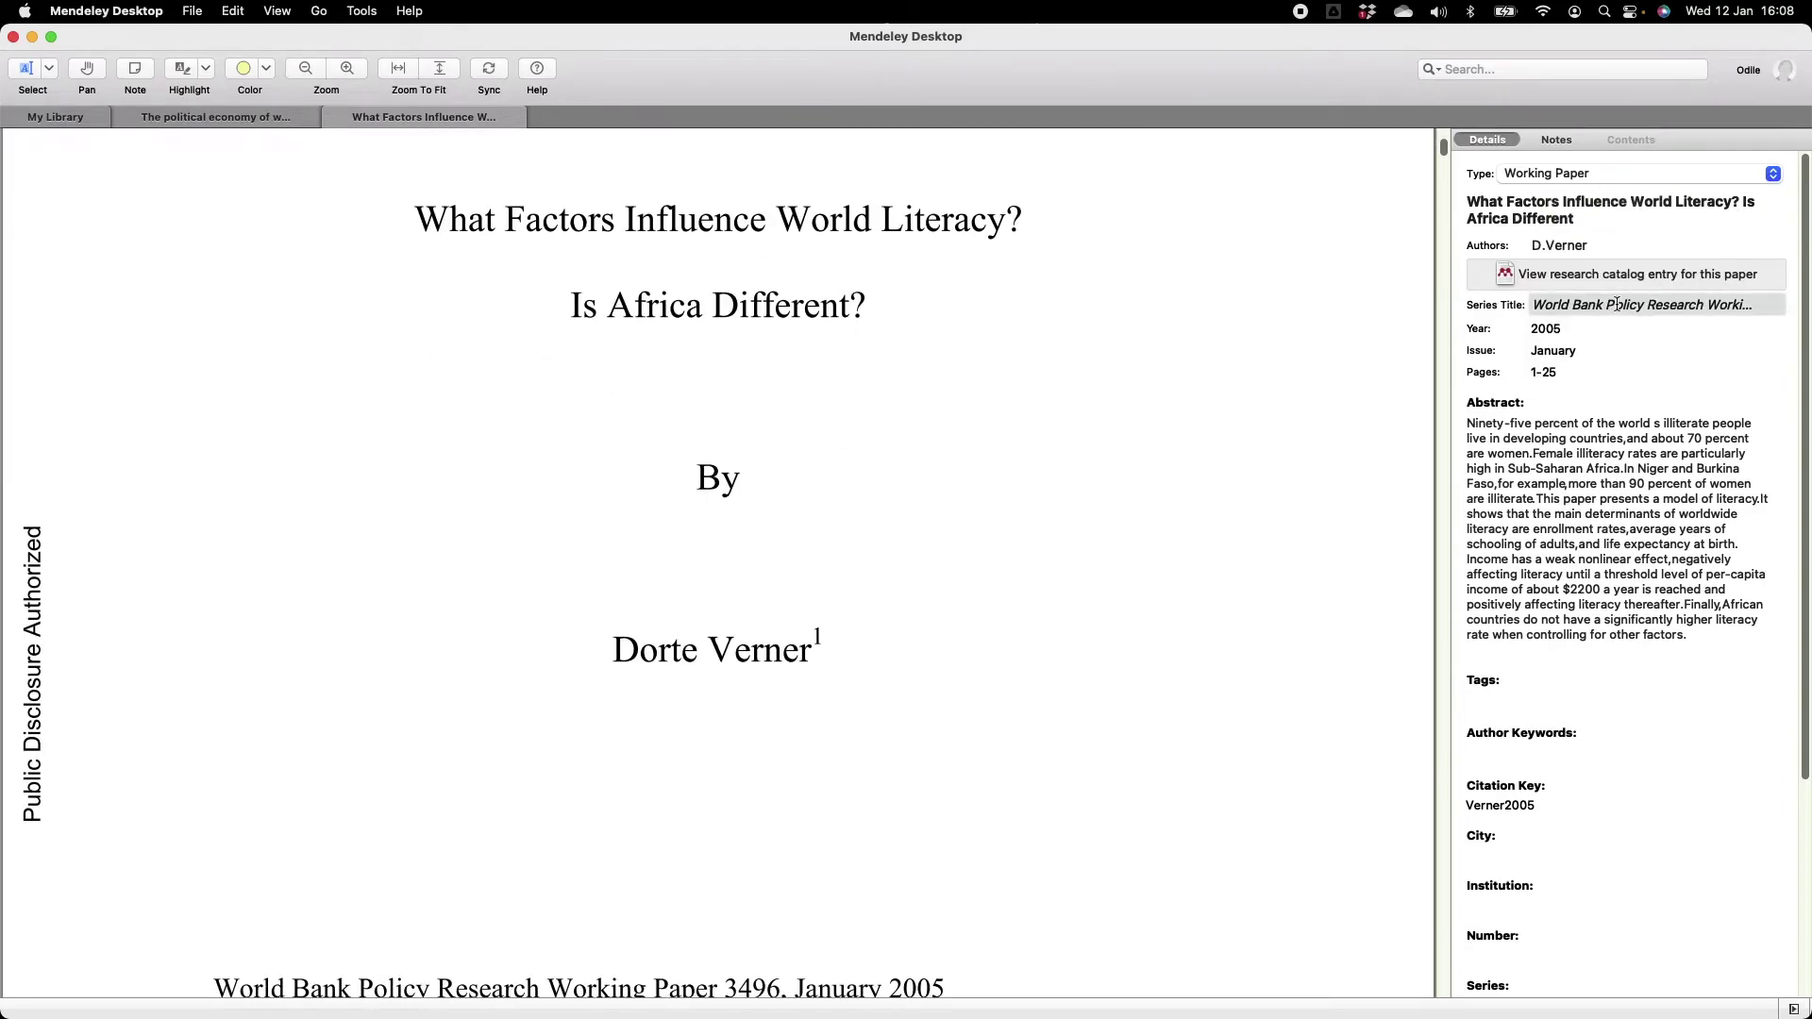
left_click(1537, 303)
key("super+a")
key("super+c")
key("BackSpace")
scroll(1582, 591, "down", 5)
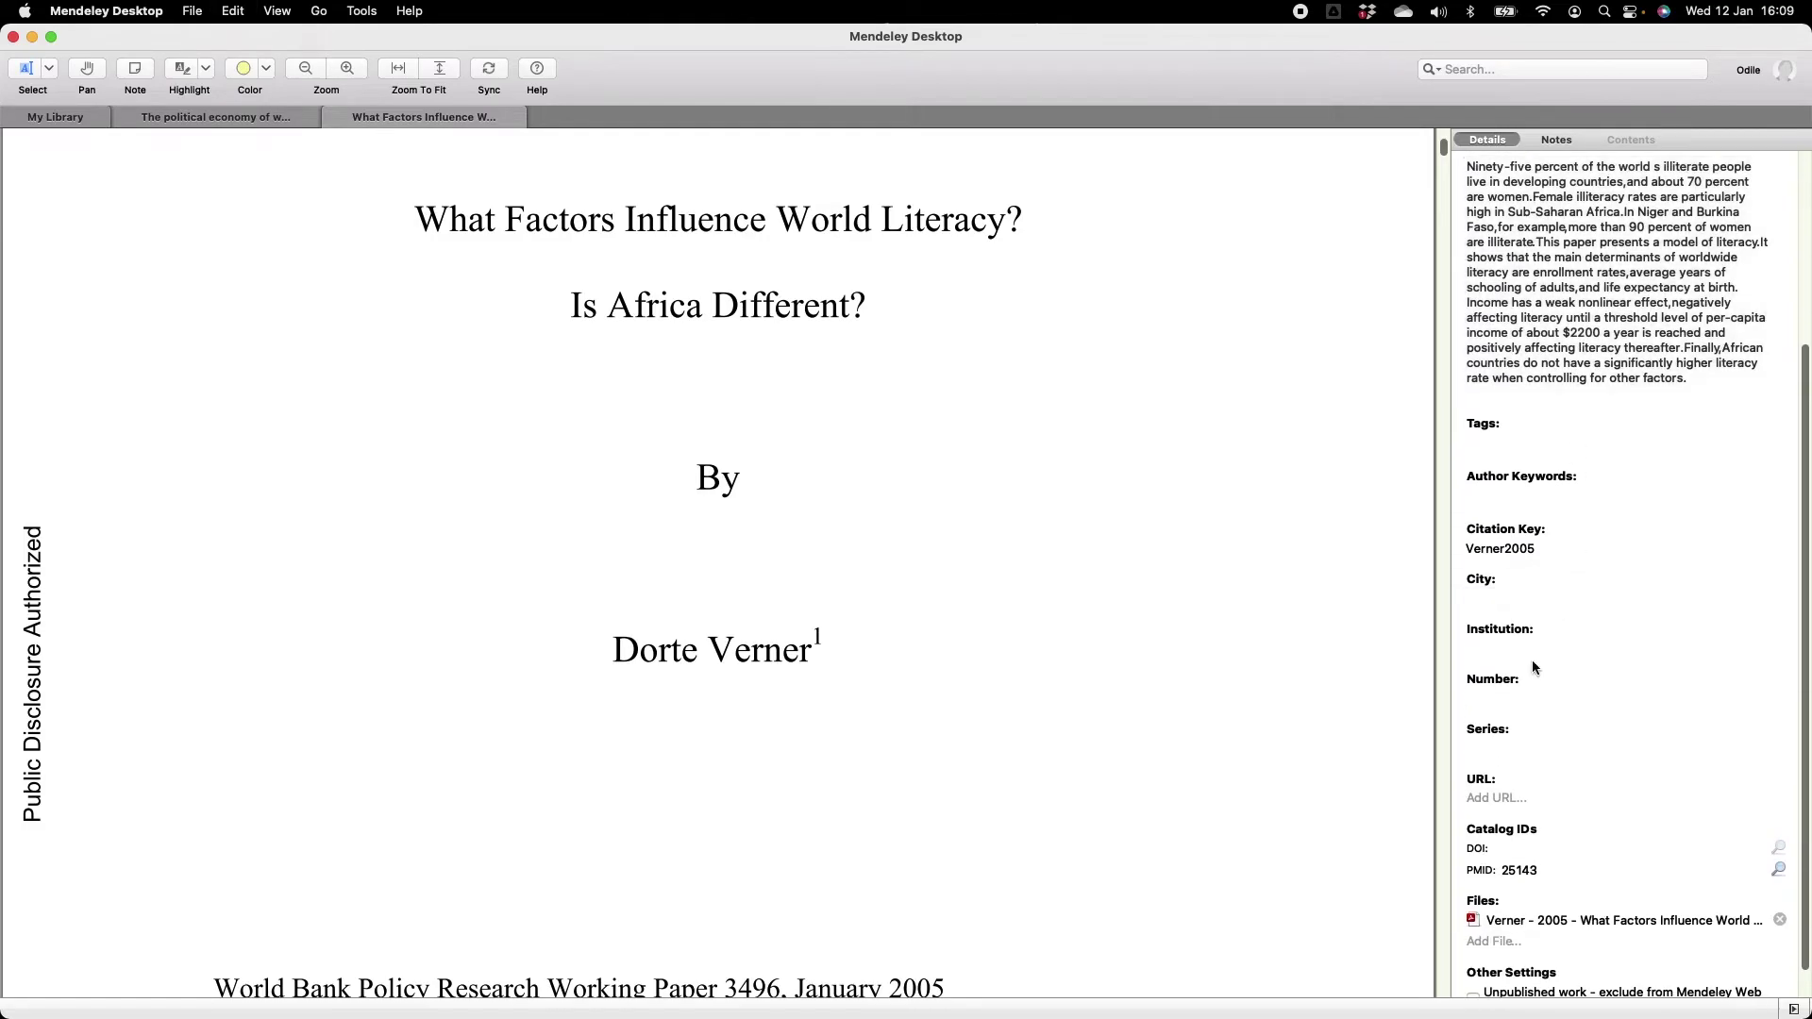
Set Series to the pasted World Bank Policy Research Working Paper Series name plus 3496.
left_click(1498, 741)
key("super+v")
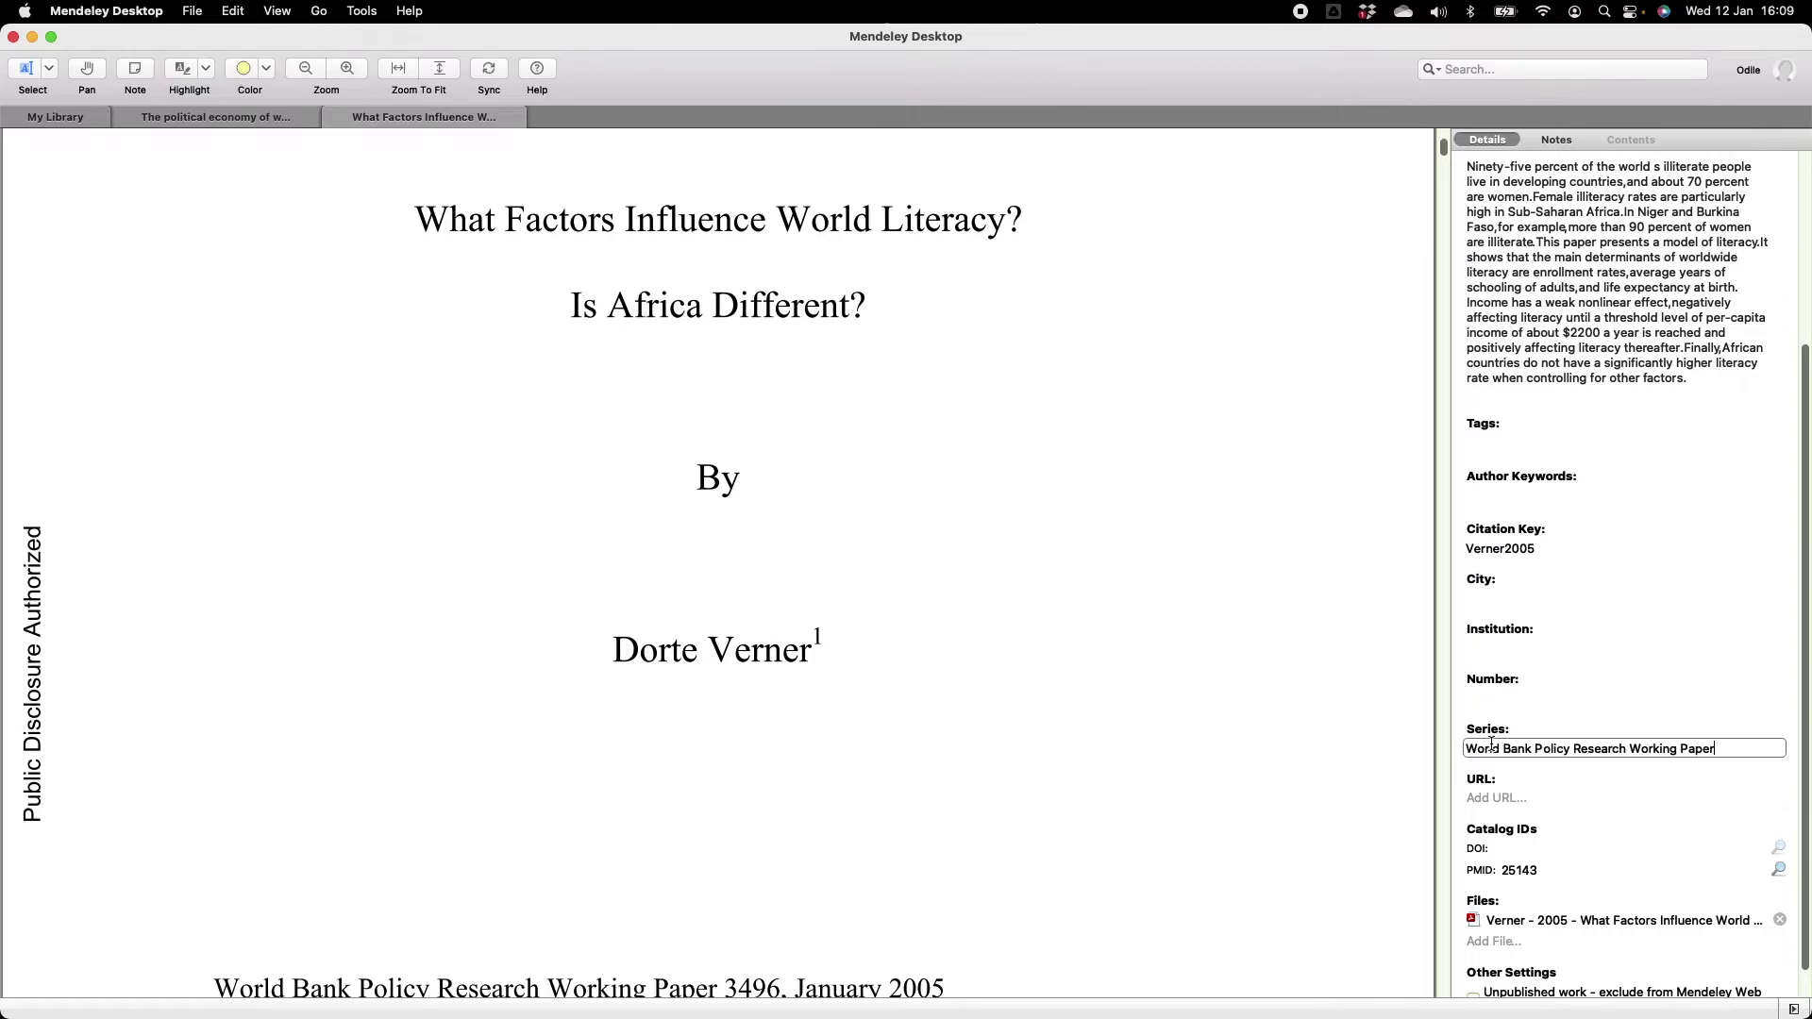
type("3496")
key("Return")
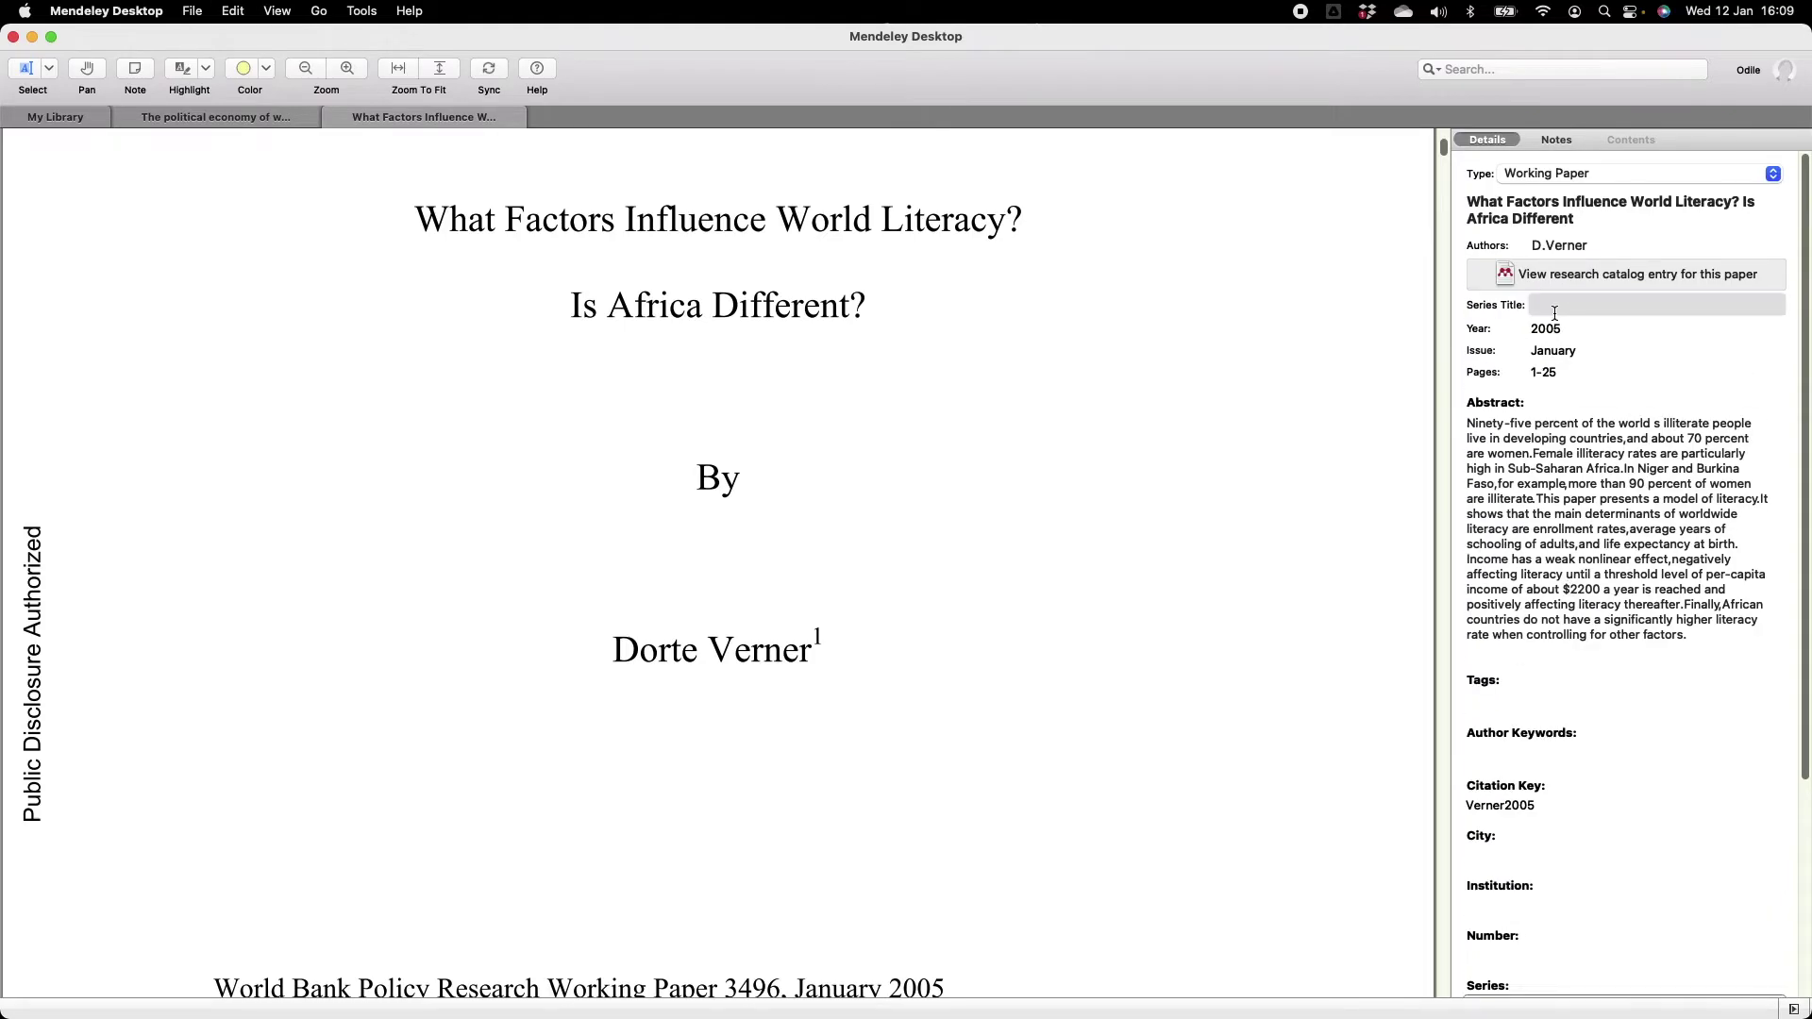
Keep Year 2005 and clear Issue 'January' and Pages '1-25'.
left_click(1567, 328)
scroll(1088, 497, "up", 5)
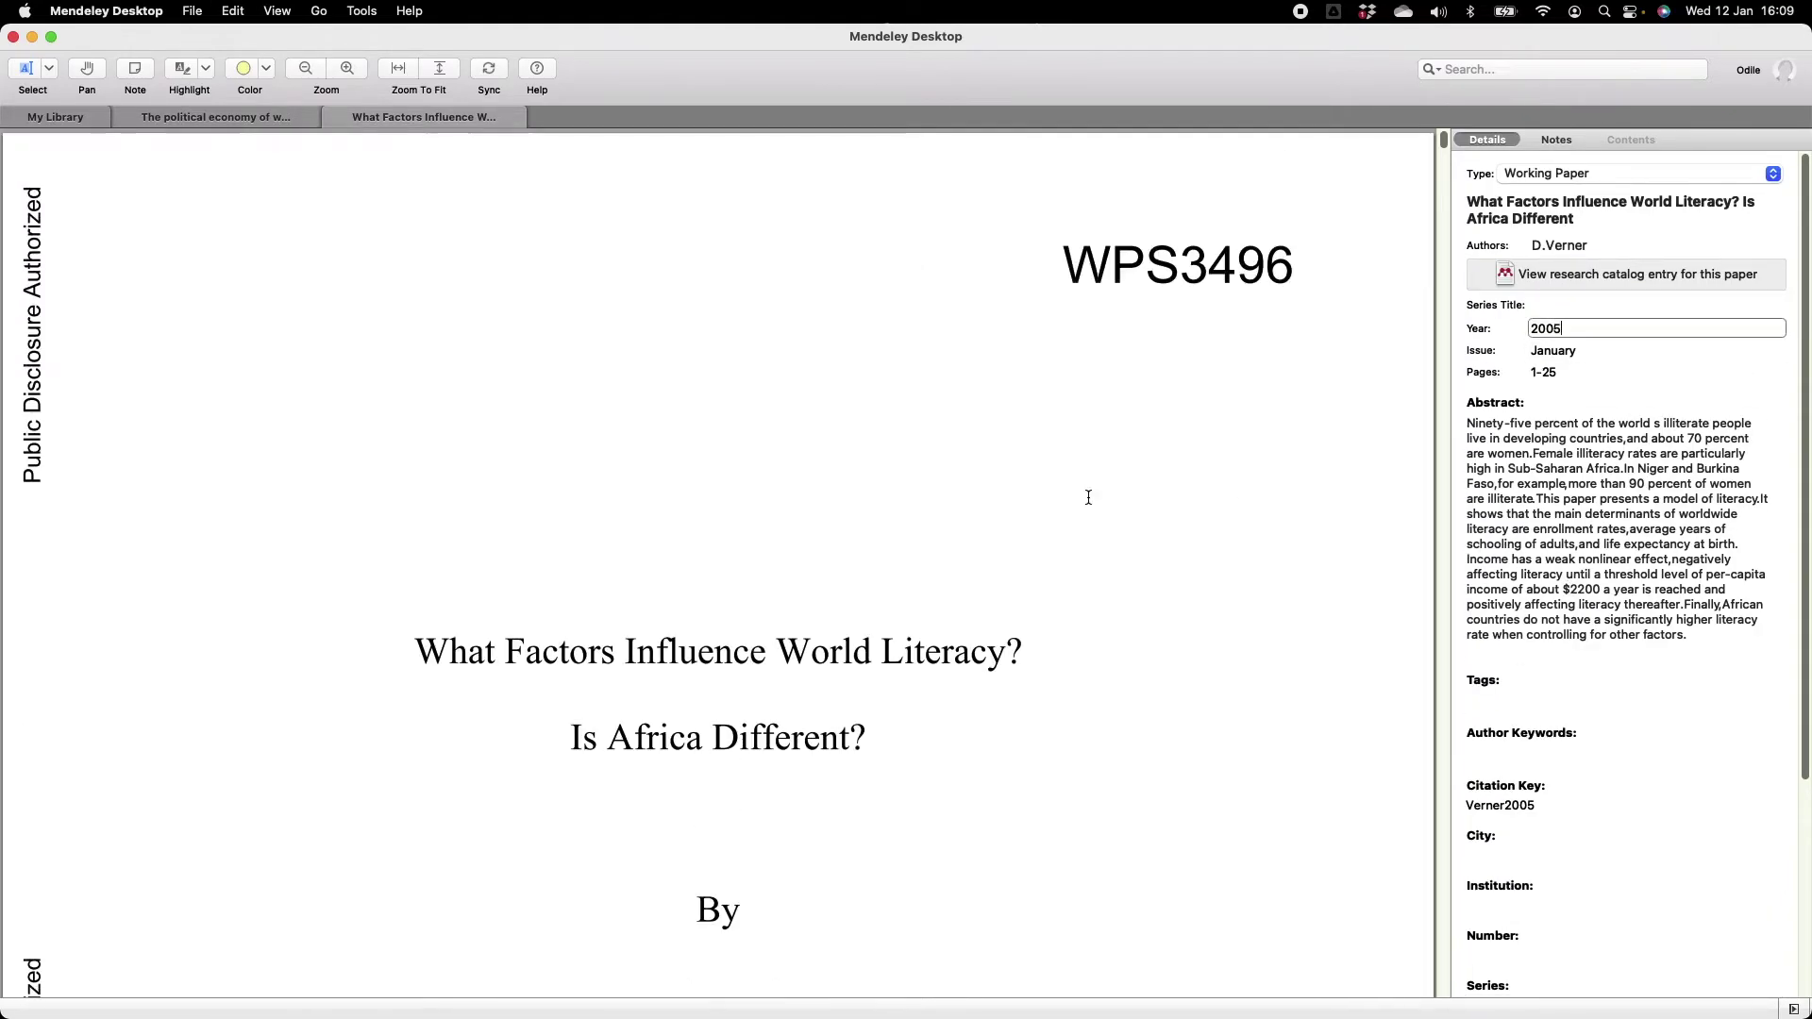
scroll(1088, 498, "down", 10)
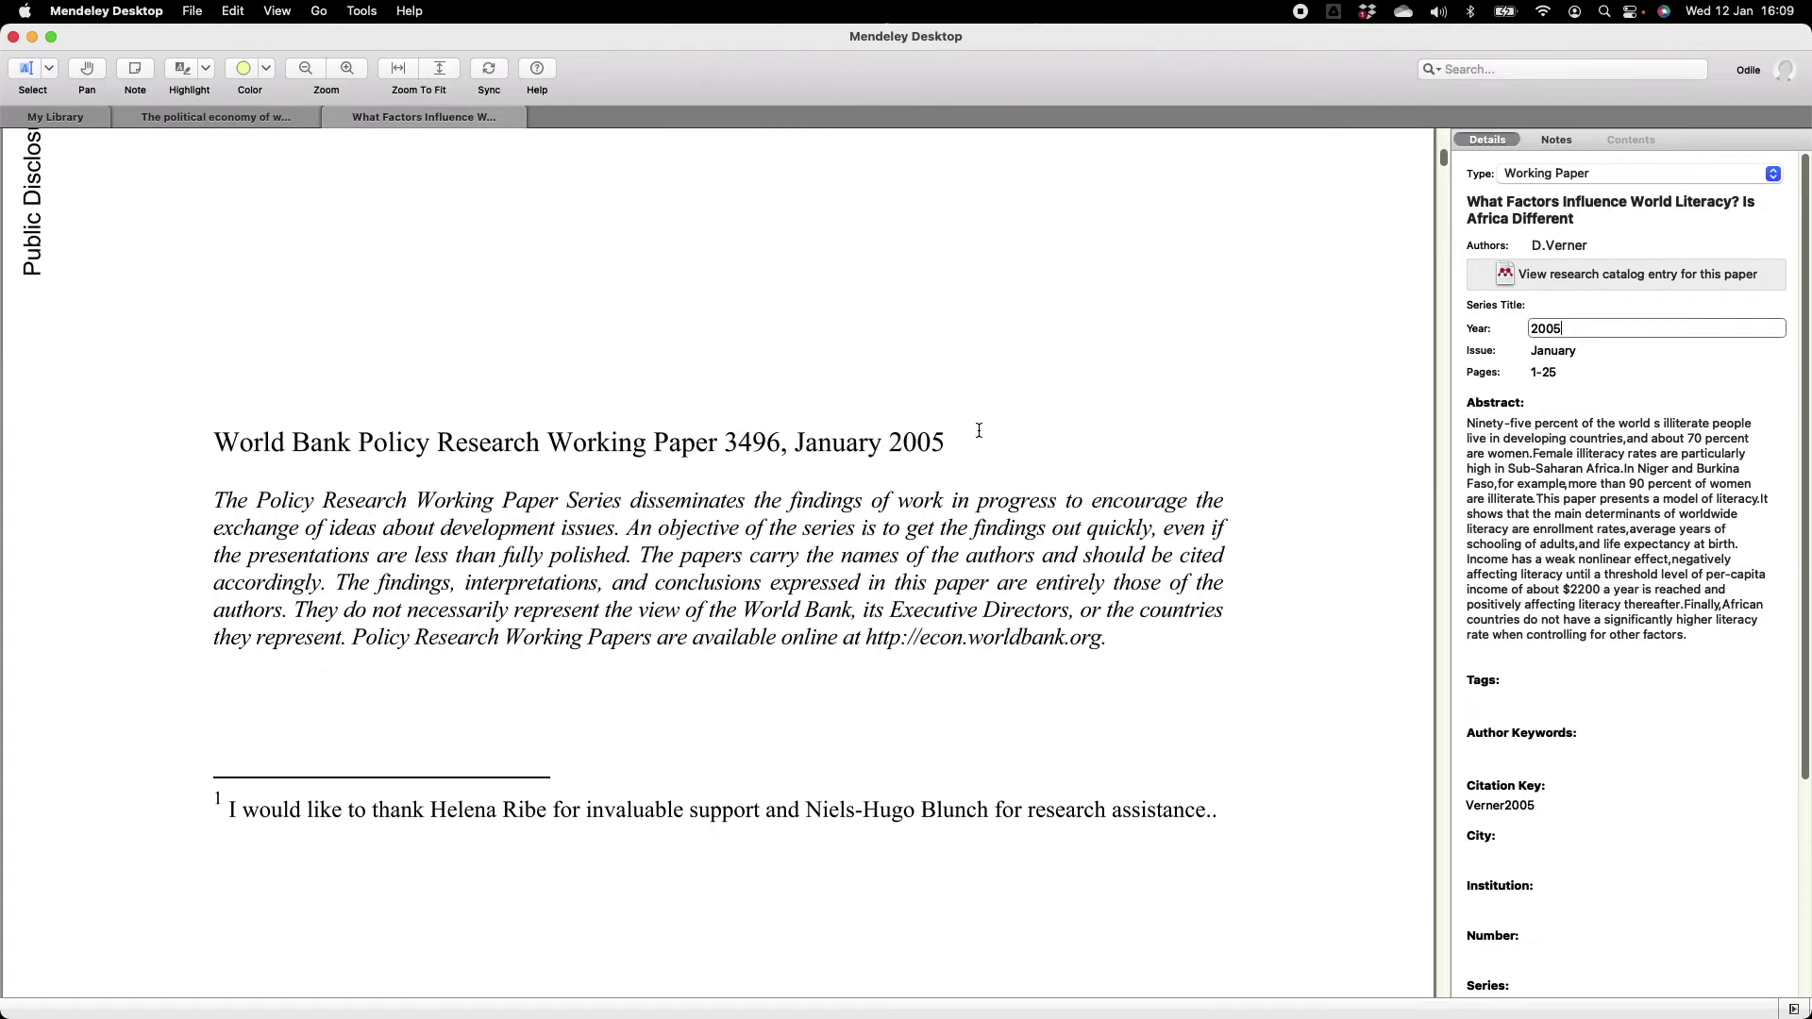
key("Tab")
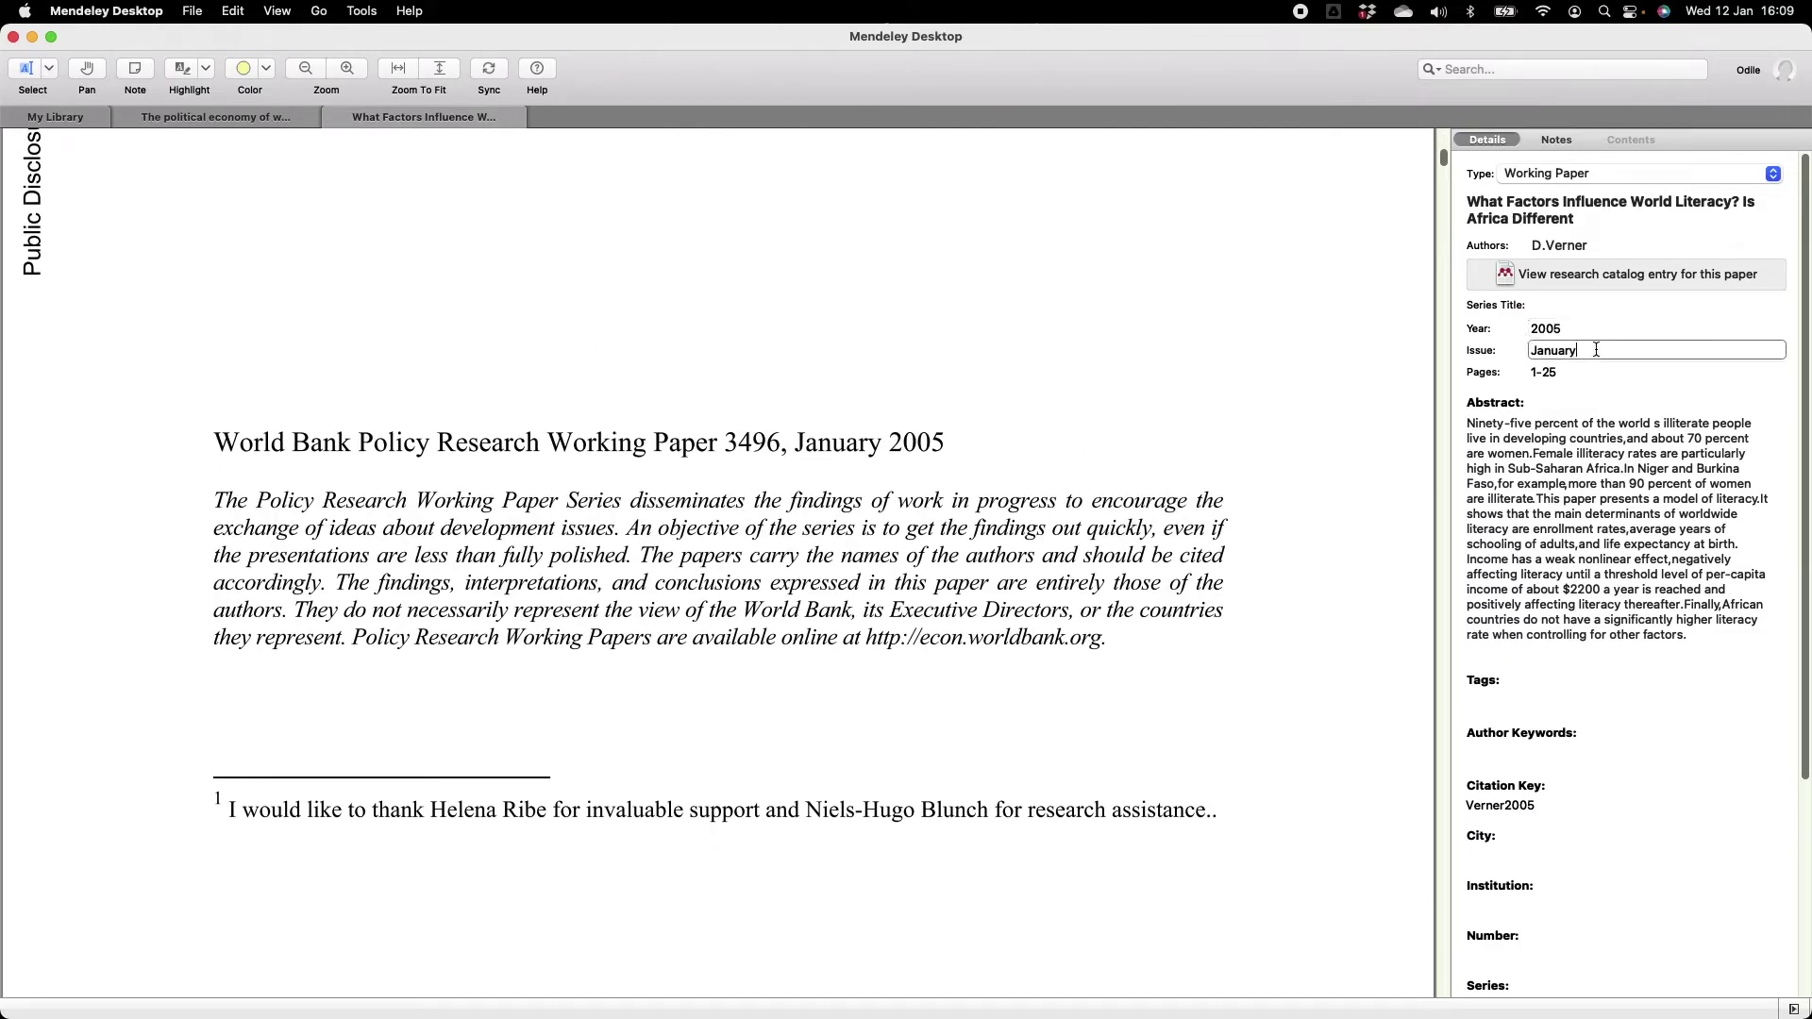
key("BackSpace")
key("Tab")
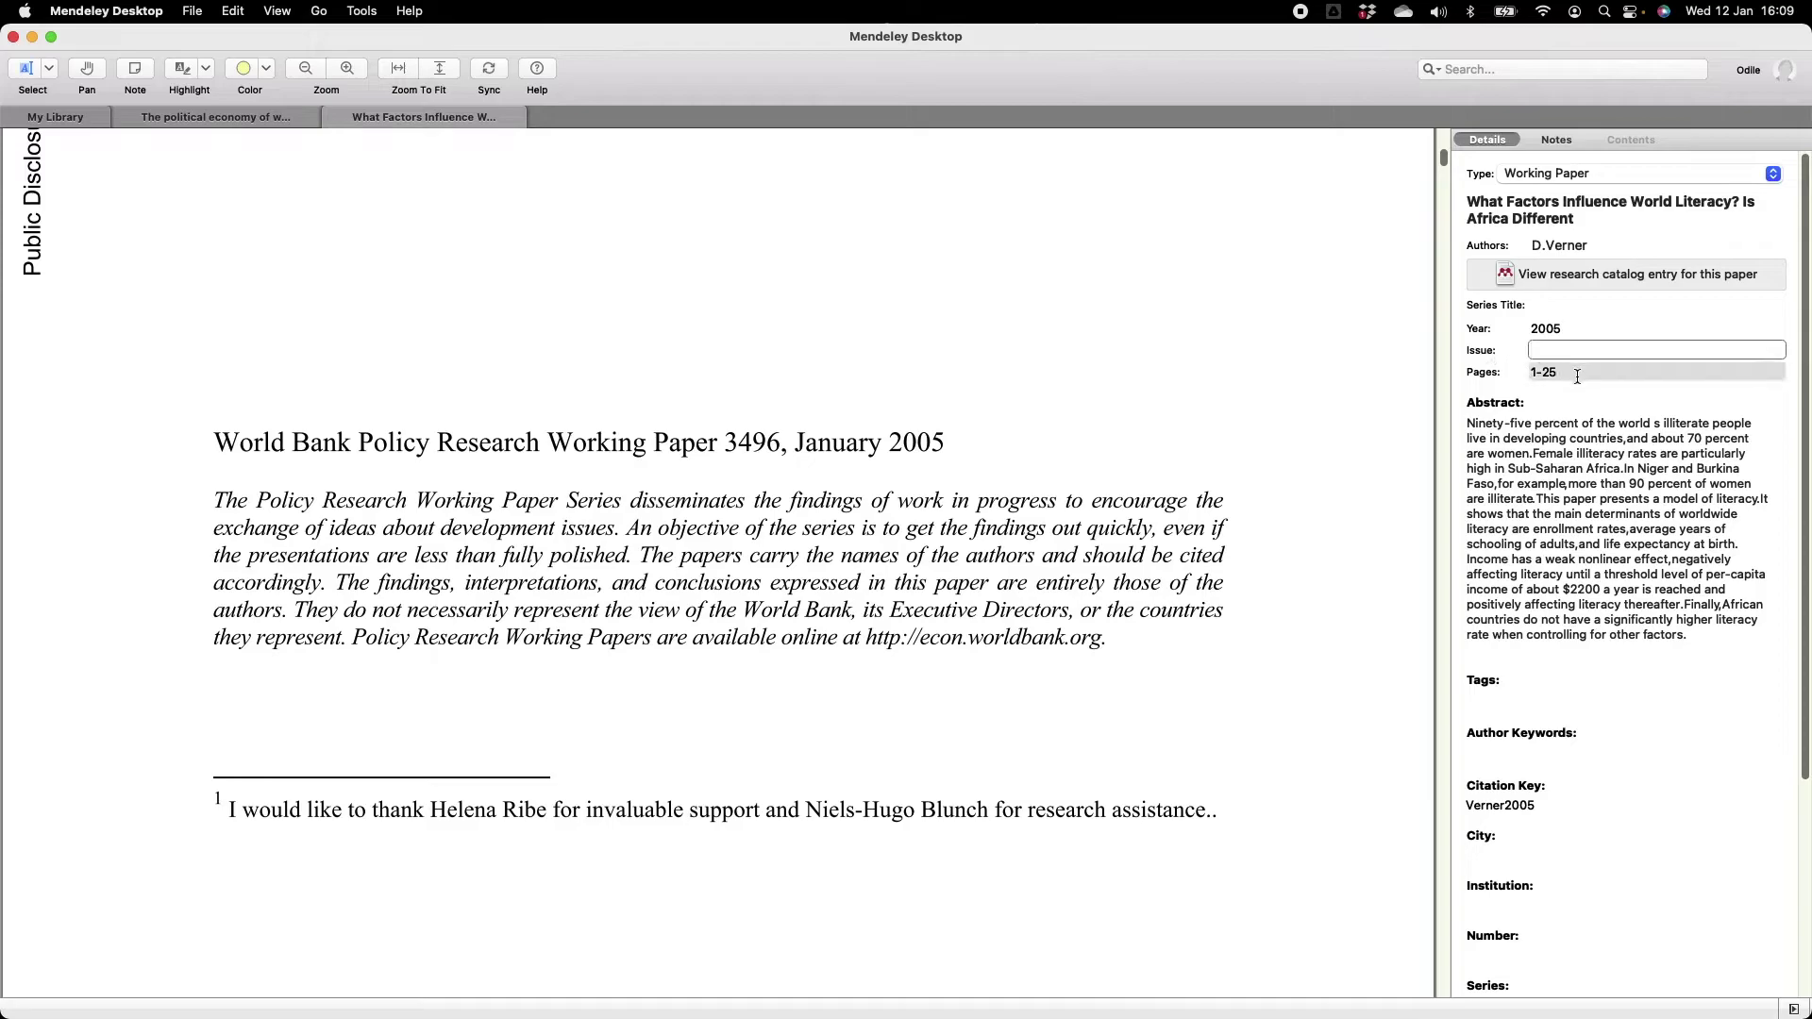
key("BackSpace")
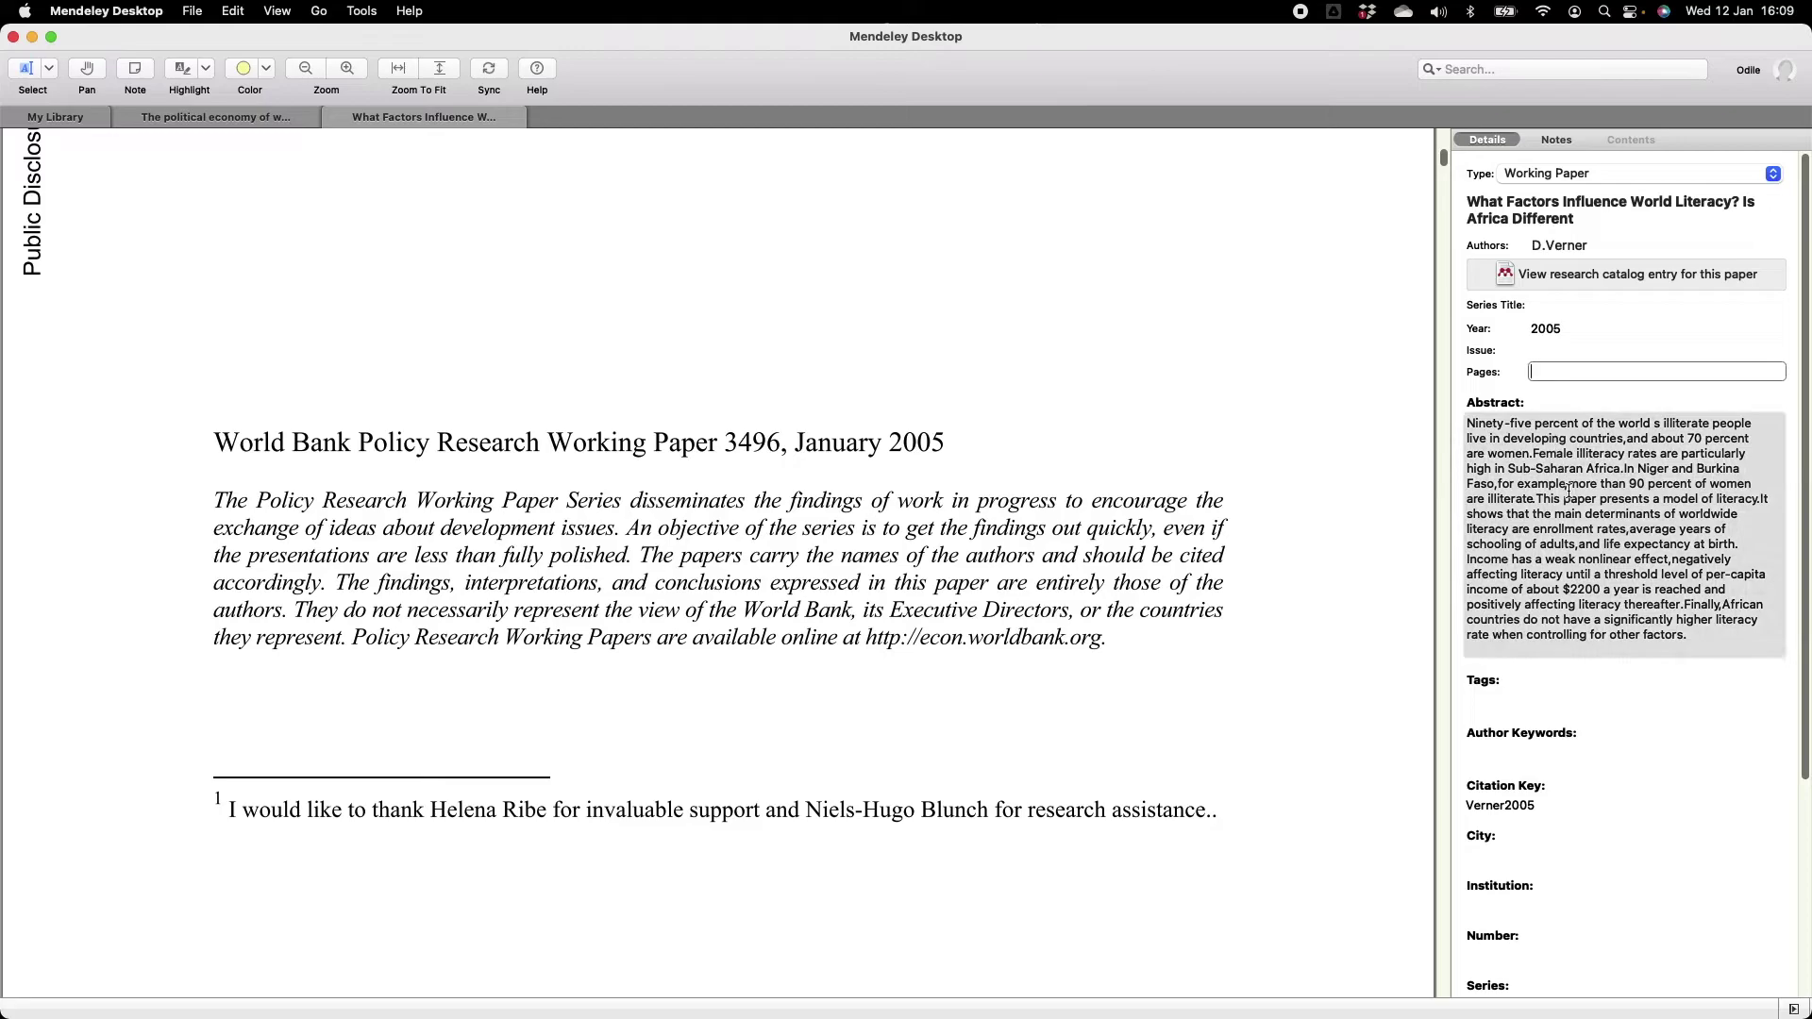
Enter 'Washington DC' as the City and 'World Bank' as the Institution.
scroll(1568, 490, "down", 6)
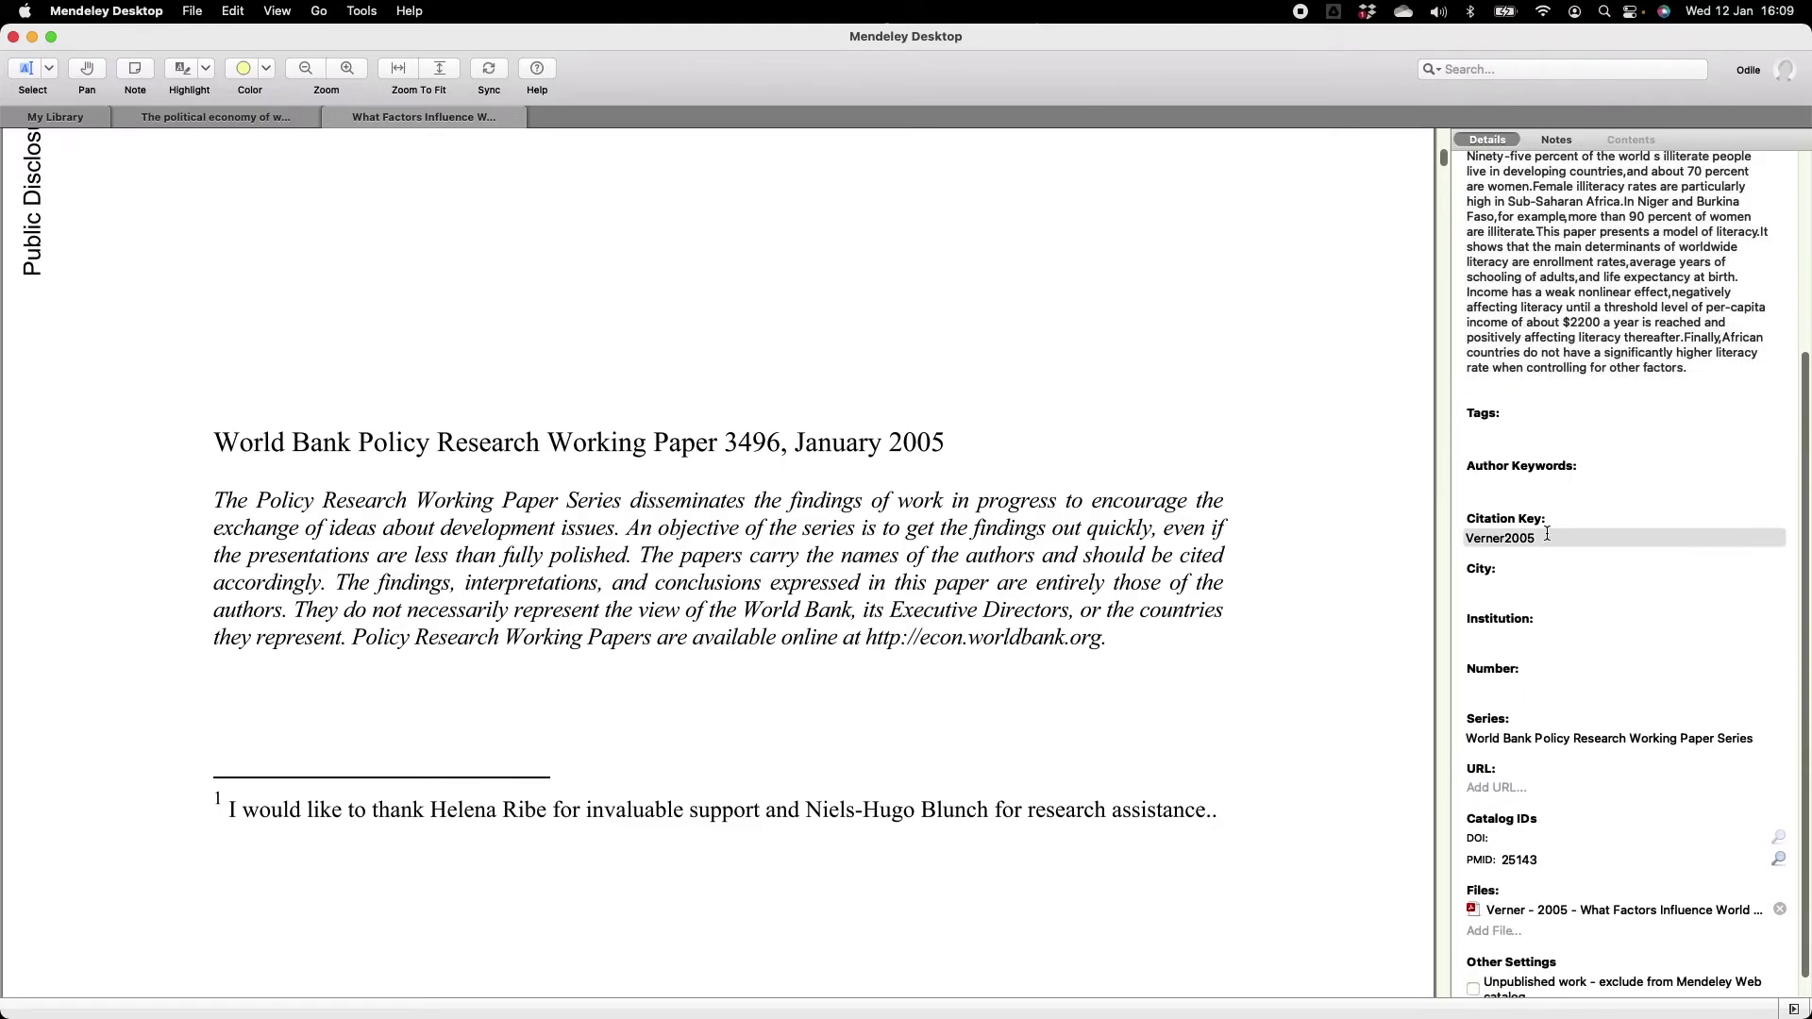
left_click(1494, 590)
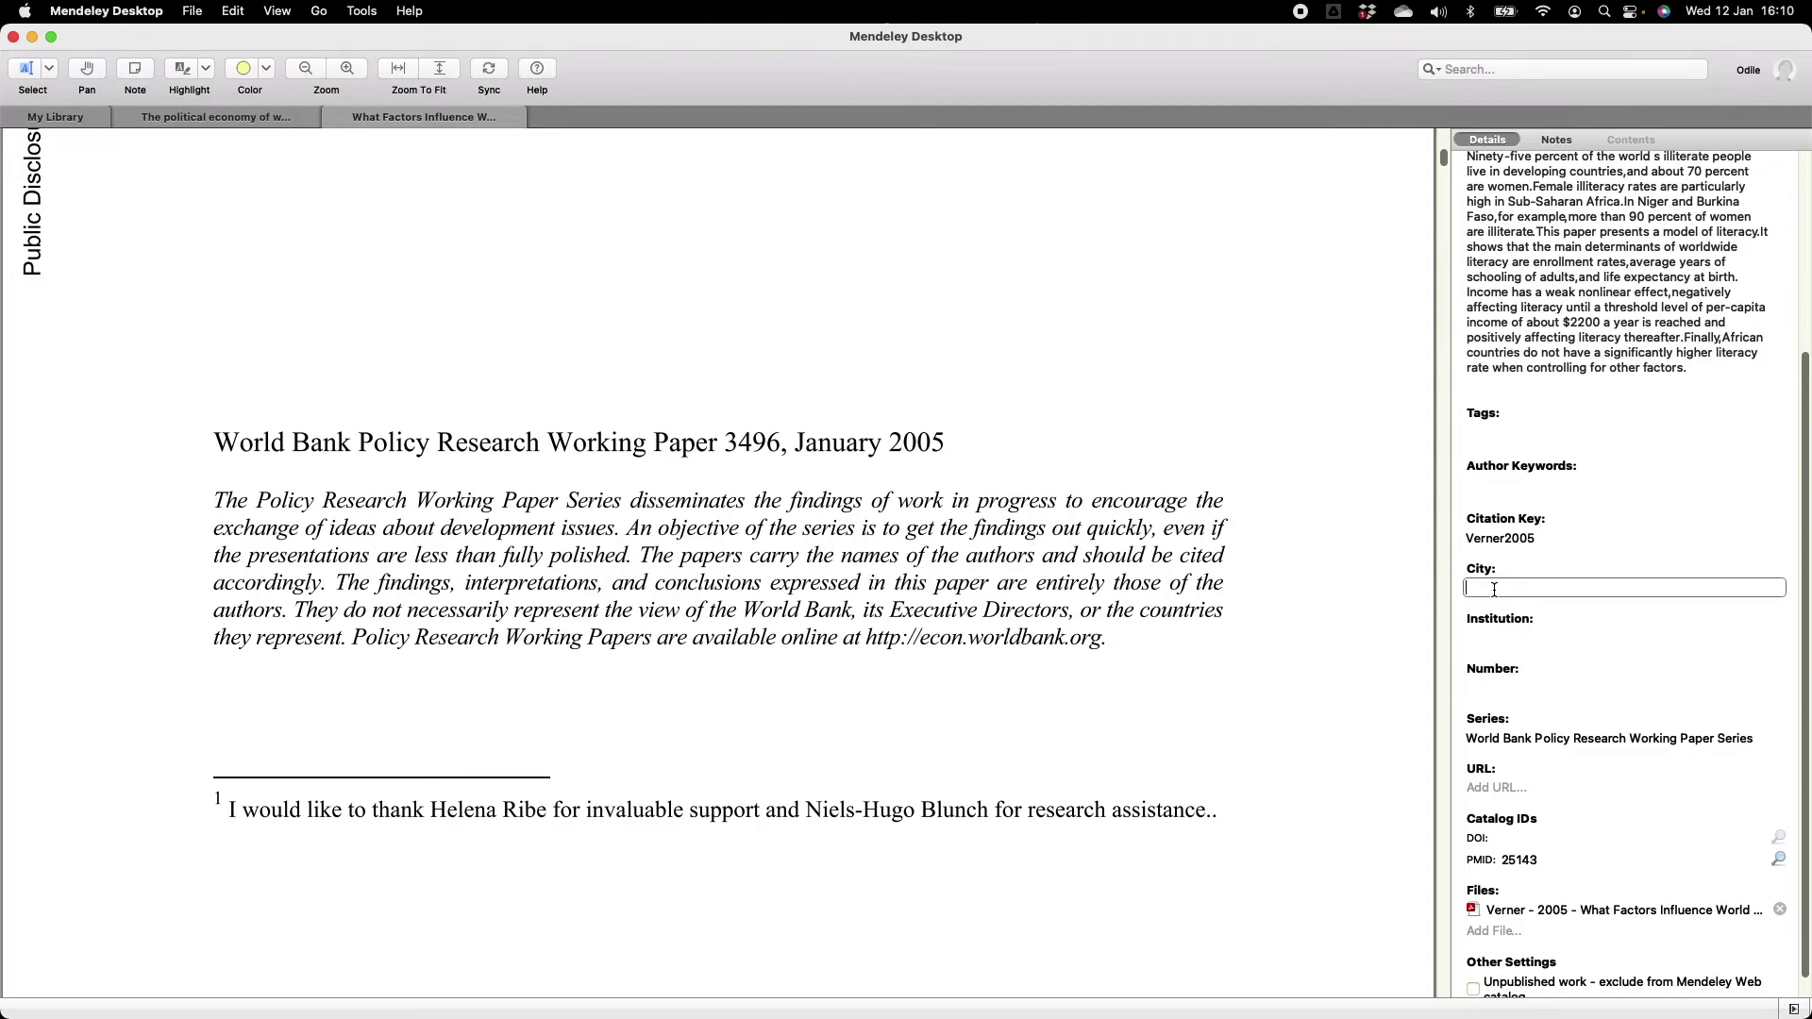
type("Washington DC")
key("Tab")
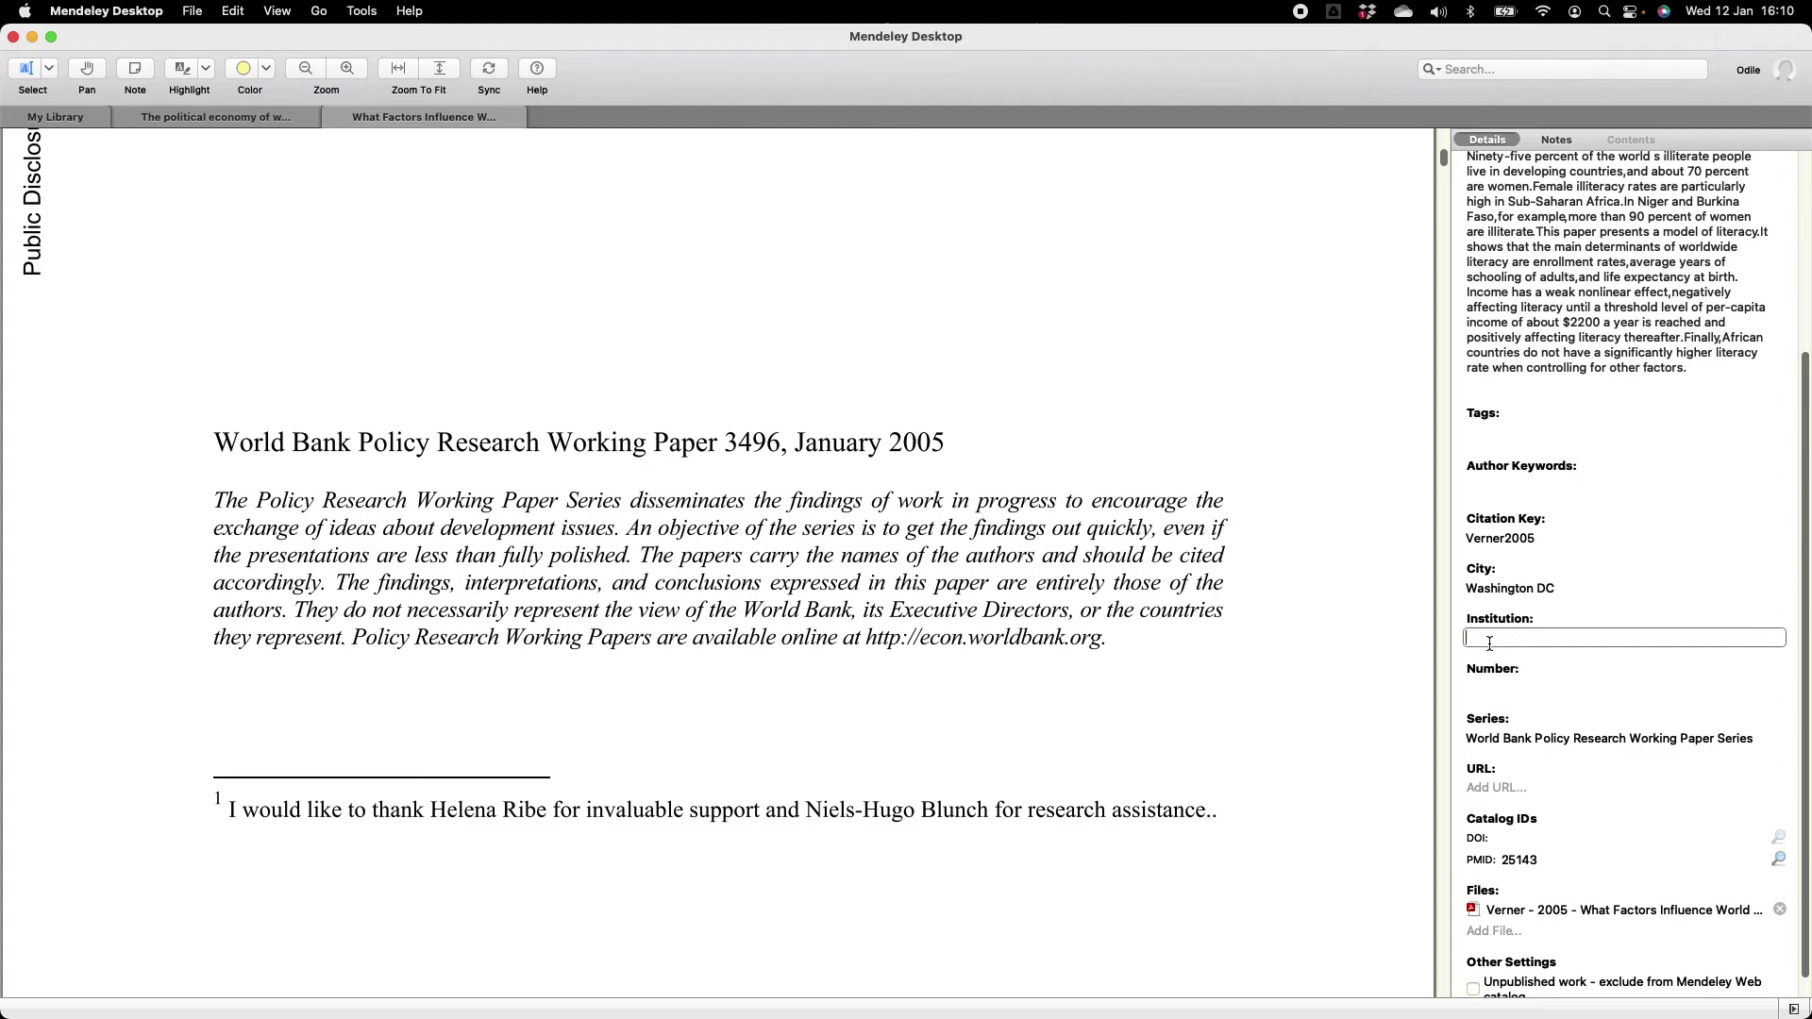
type("World Bank")
Set the working paper Number to 3496 and return to the library list.
scroll(1279, 530, "up", 10)
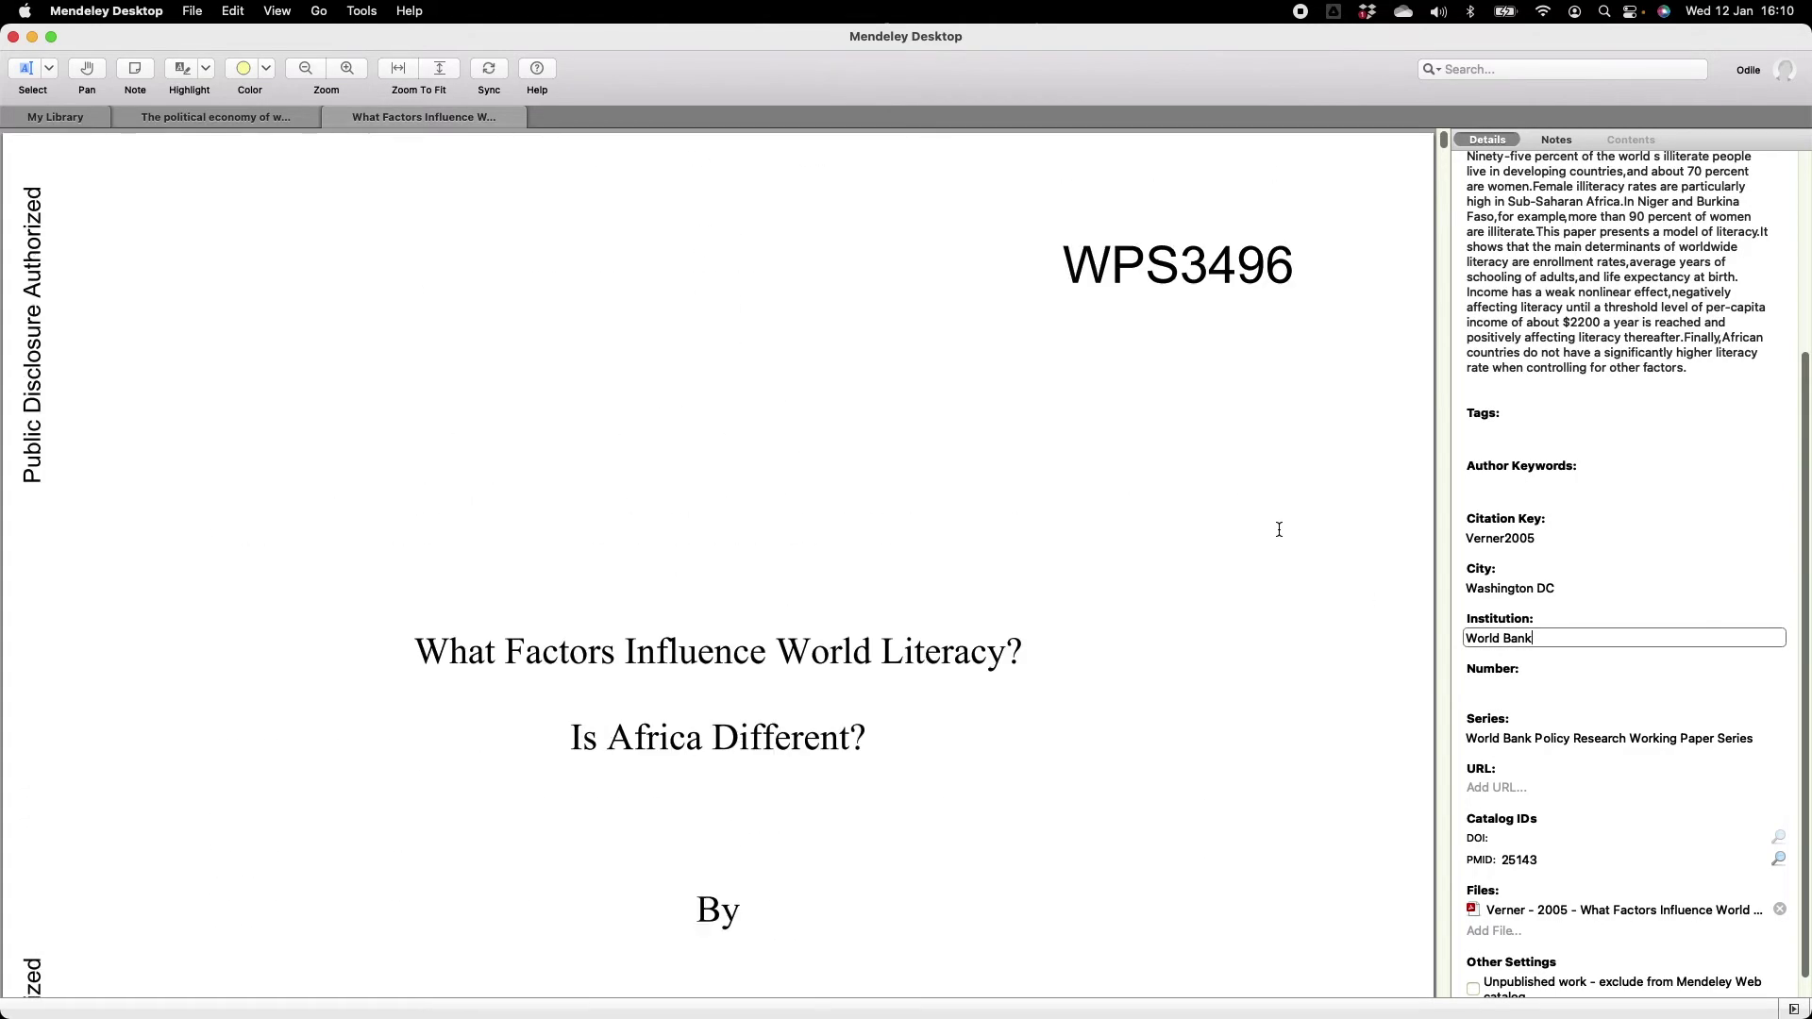
left_click(1497, 687)
type("3496")
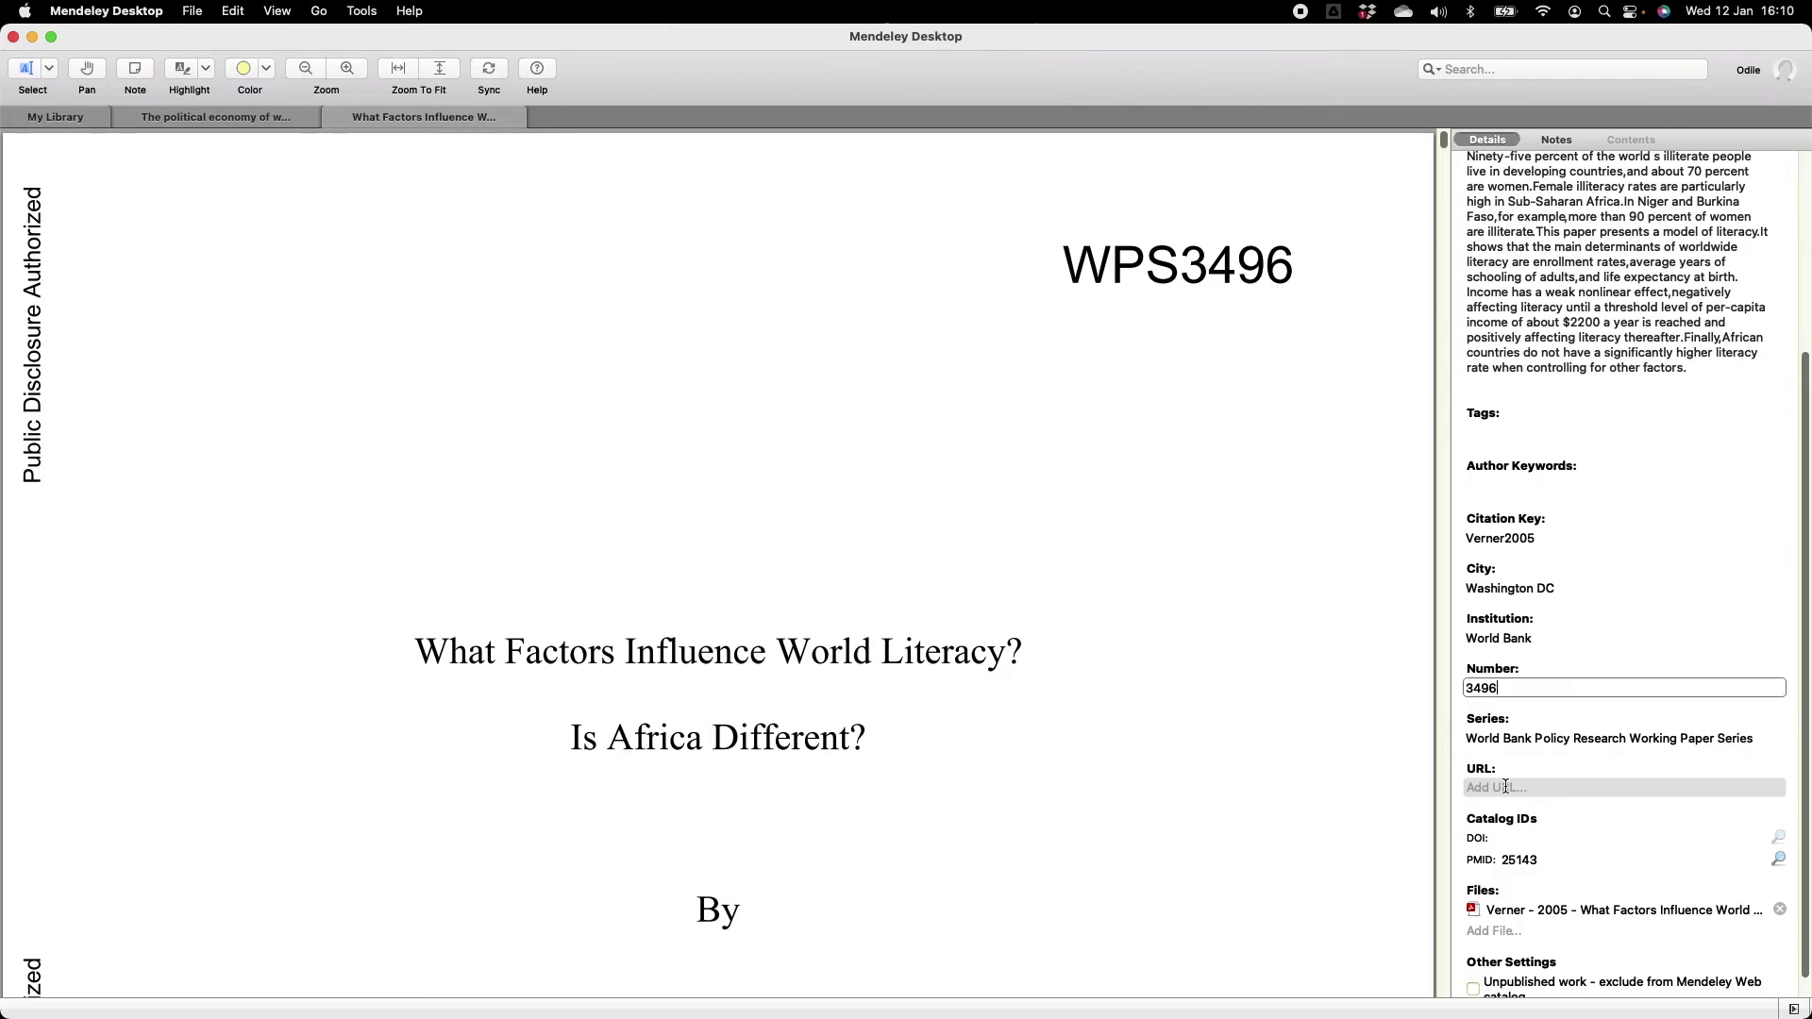
left_click(1289, 709)
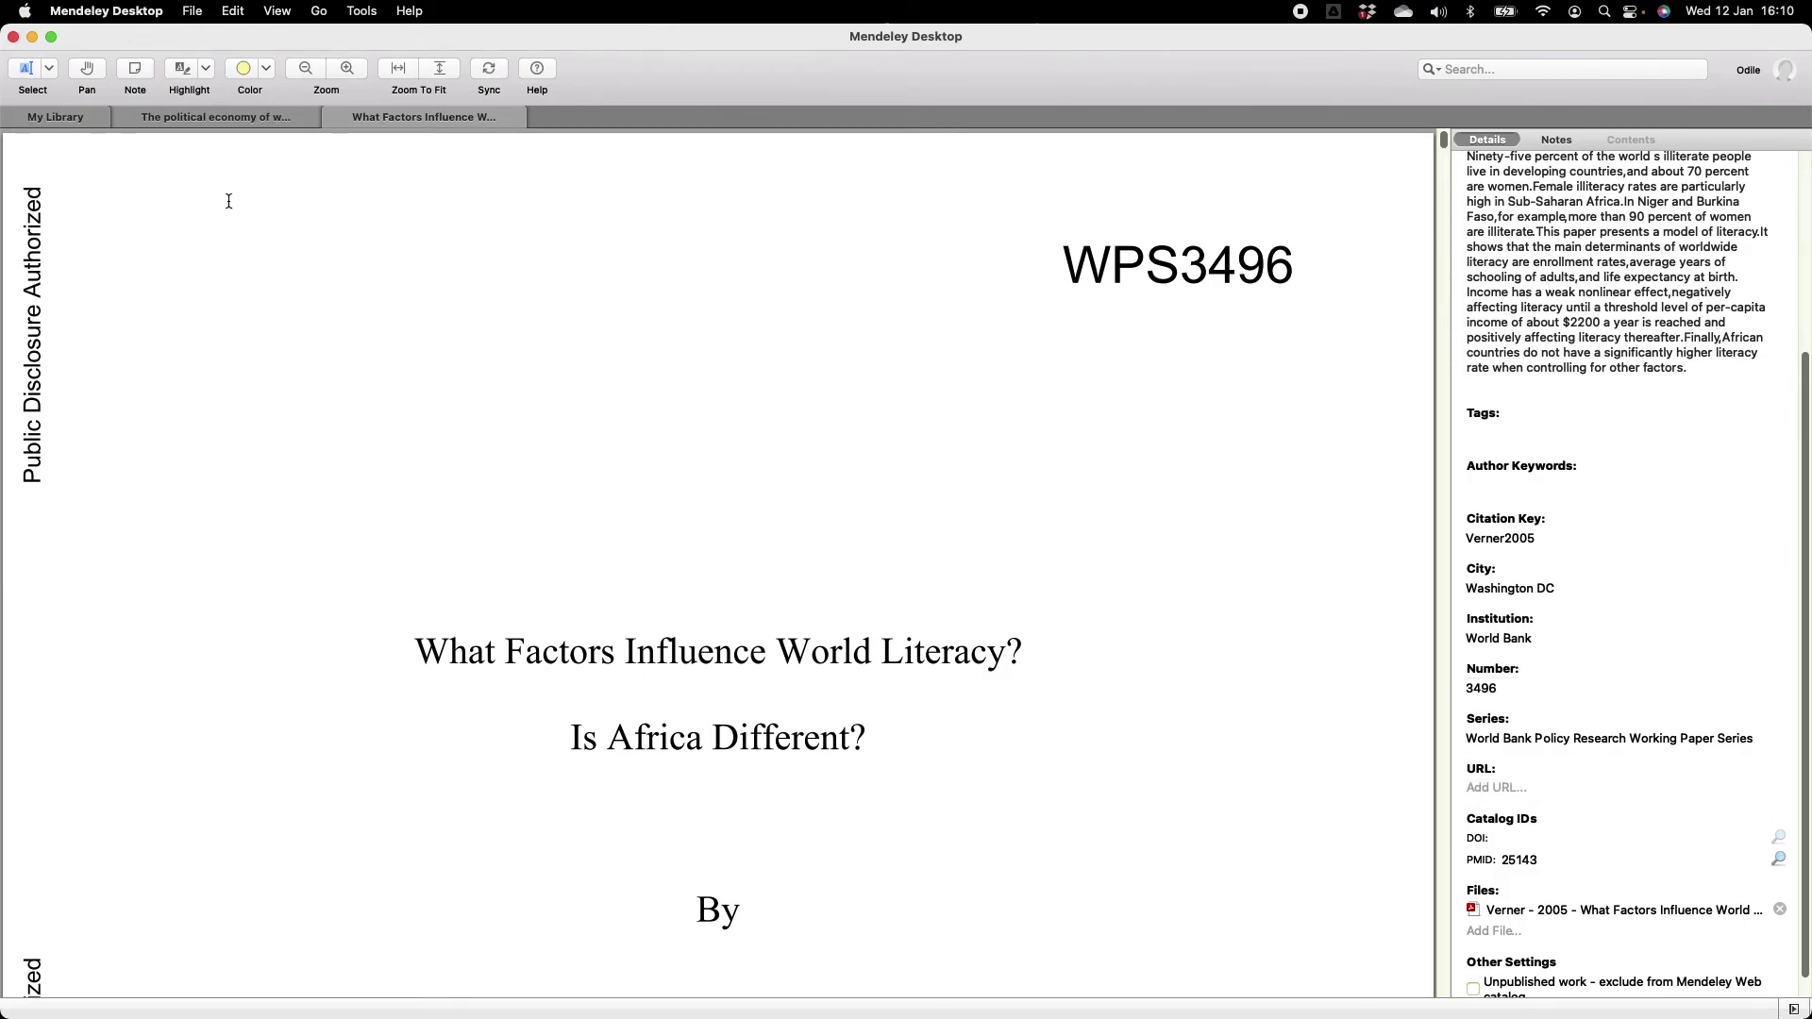
left_click(78, 123)
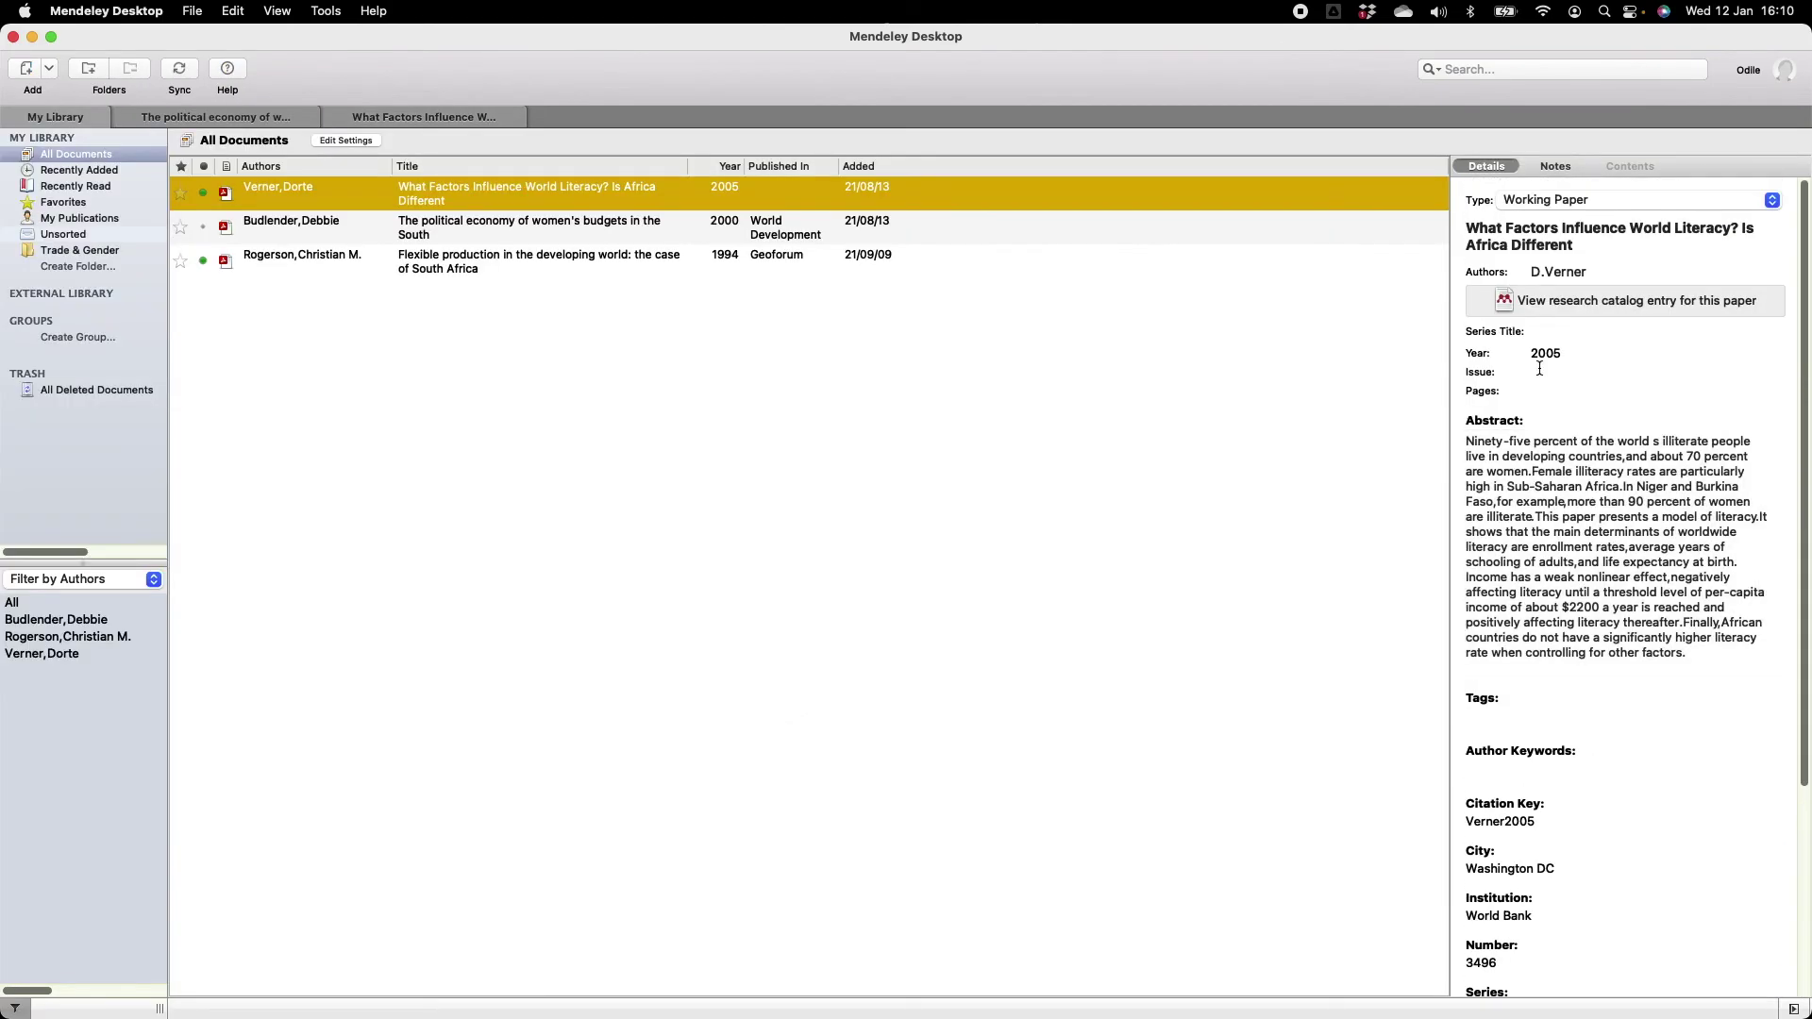
Check the Type dropdown and leave the Verner 2005 entry as Working Paper.
left_click(1586, 200)
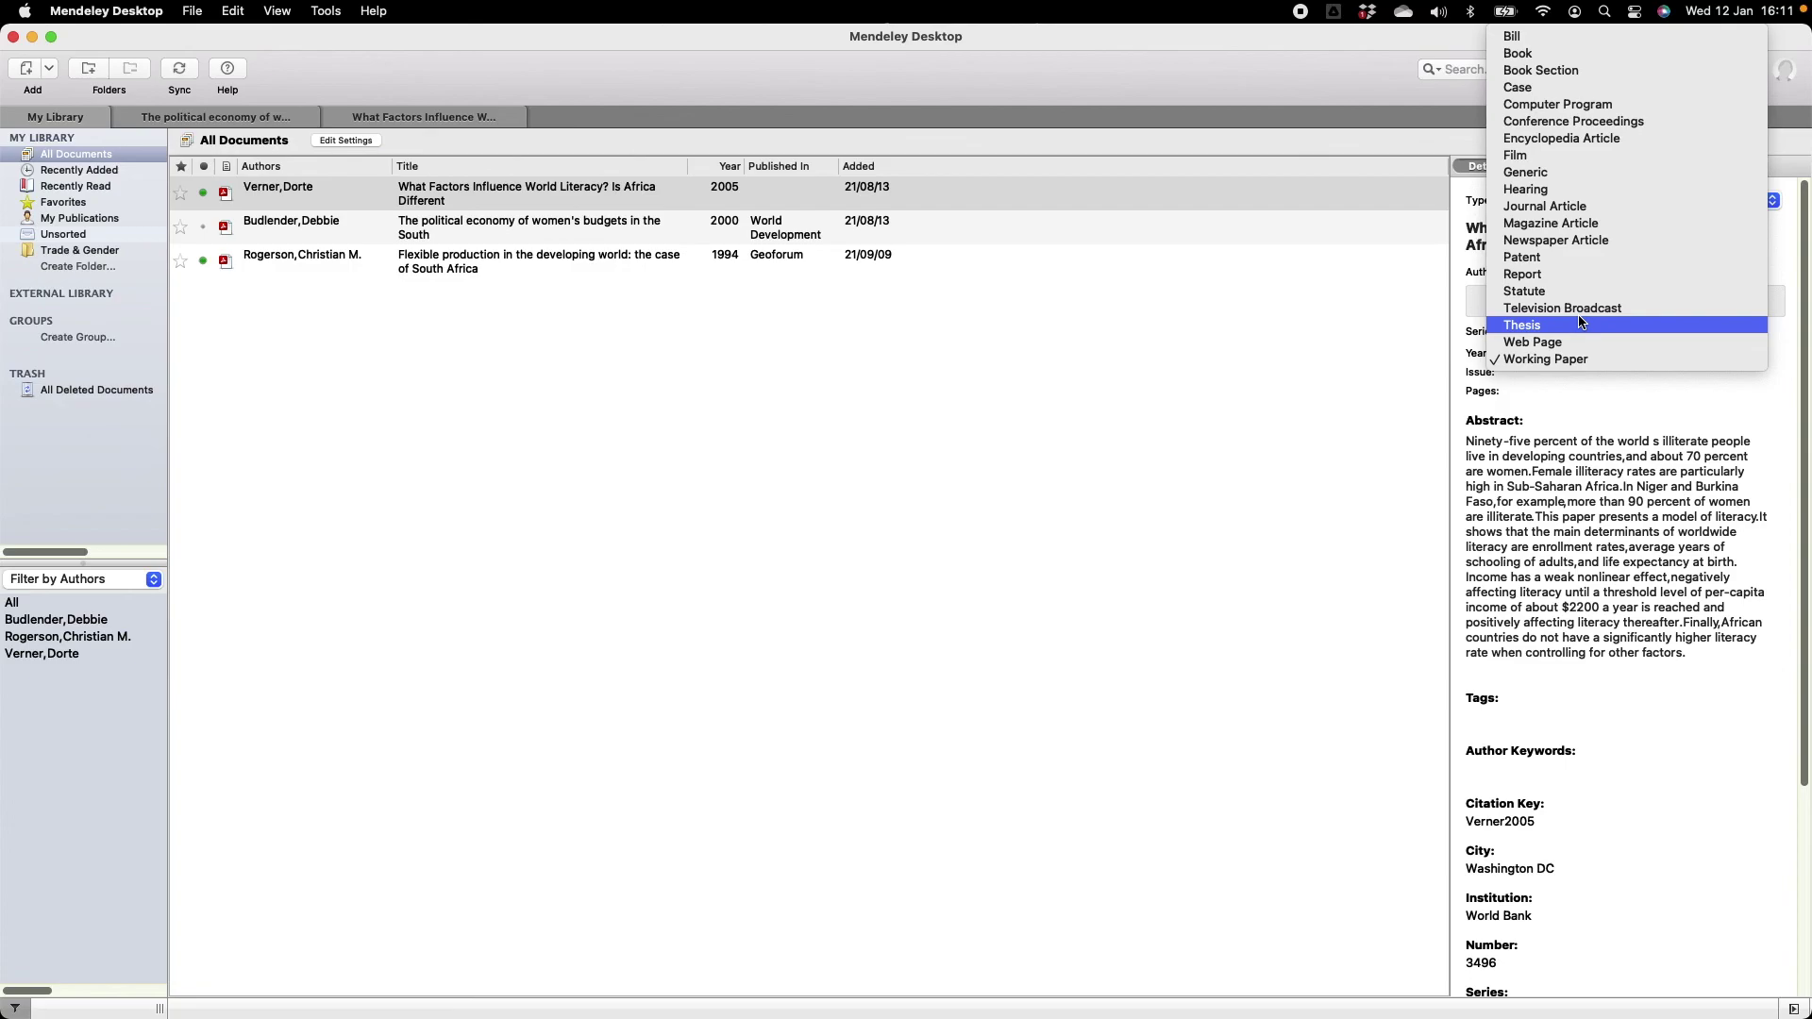
left_click(1195, 370)
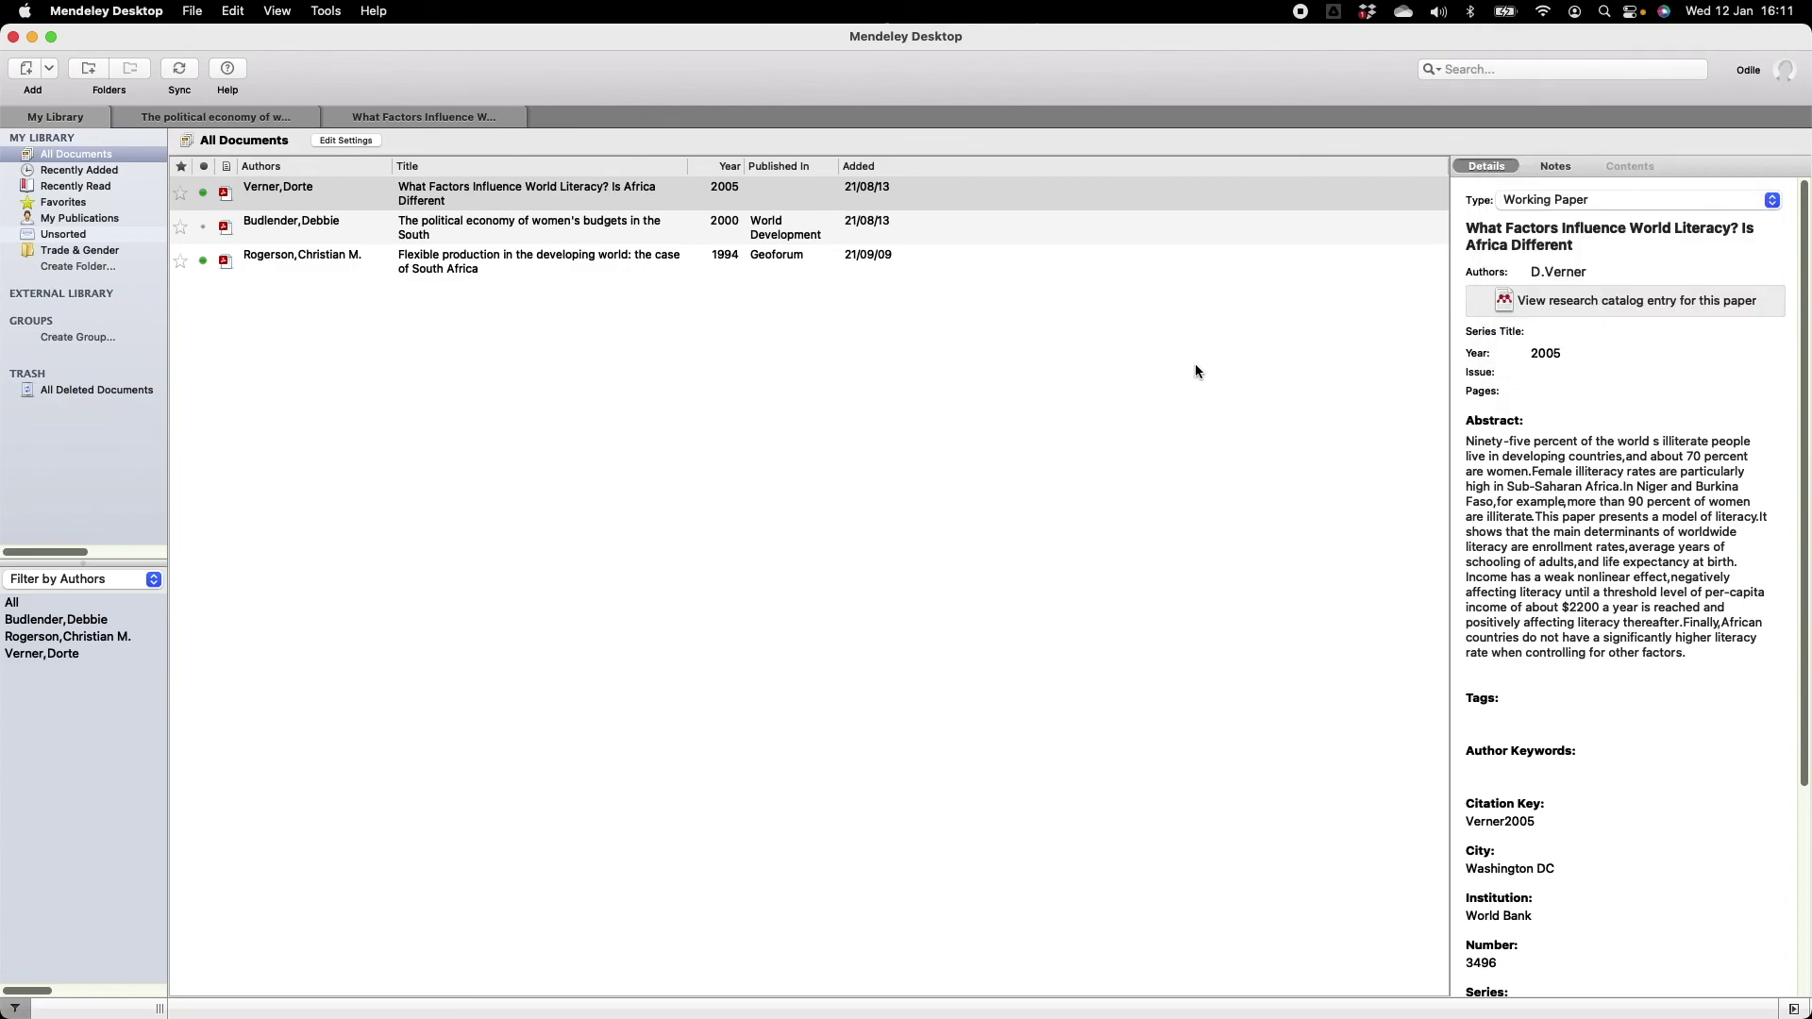